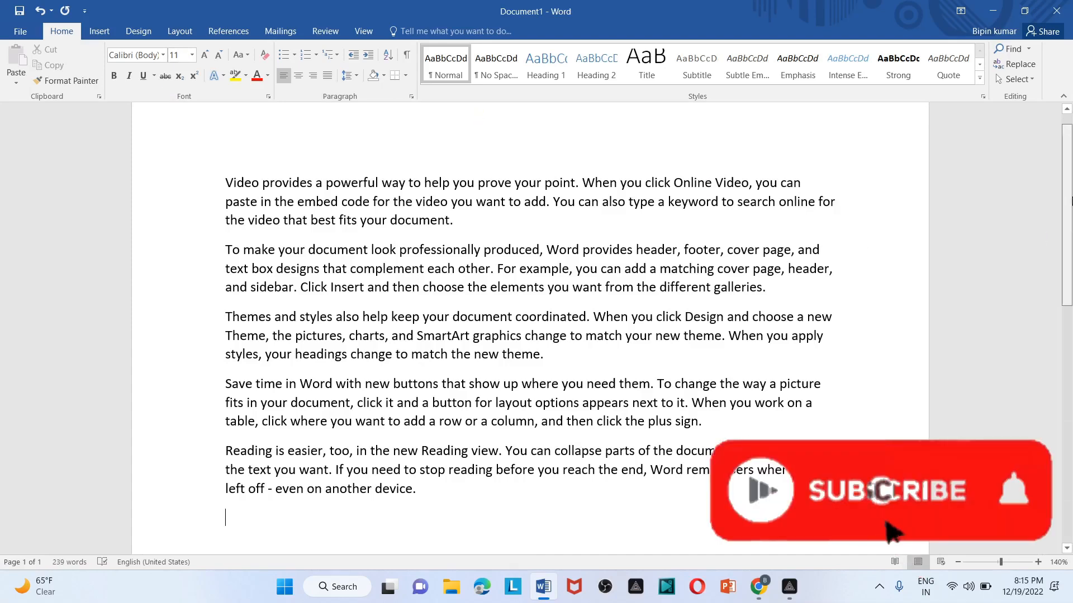
- Apply bold formatting to all five paragraphs of the document
scroll(373, 285, "up", 1)
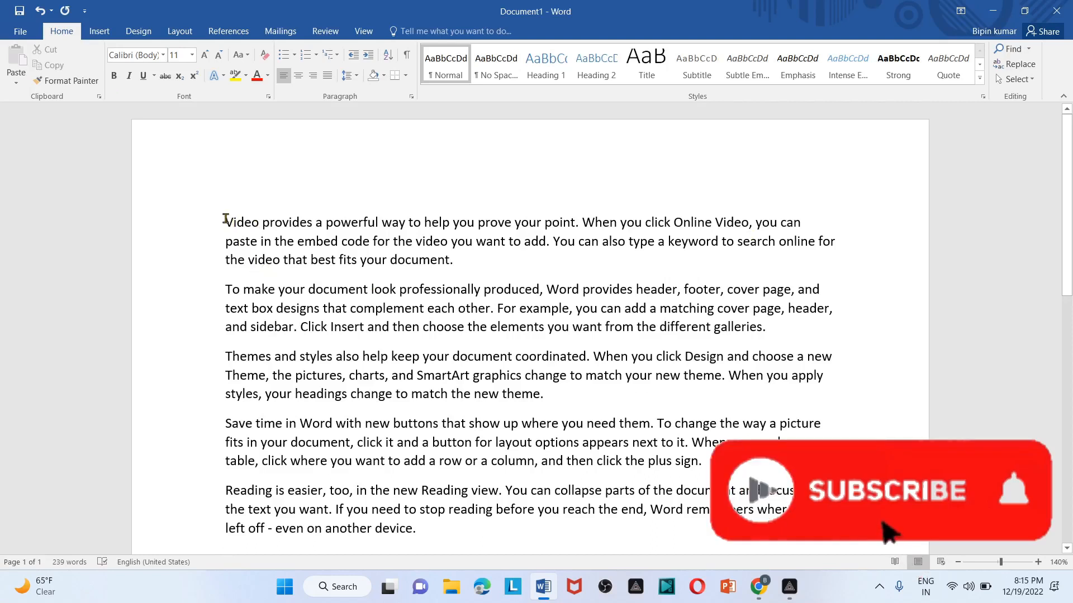
left_click_drag(225, 222, 586, 538)
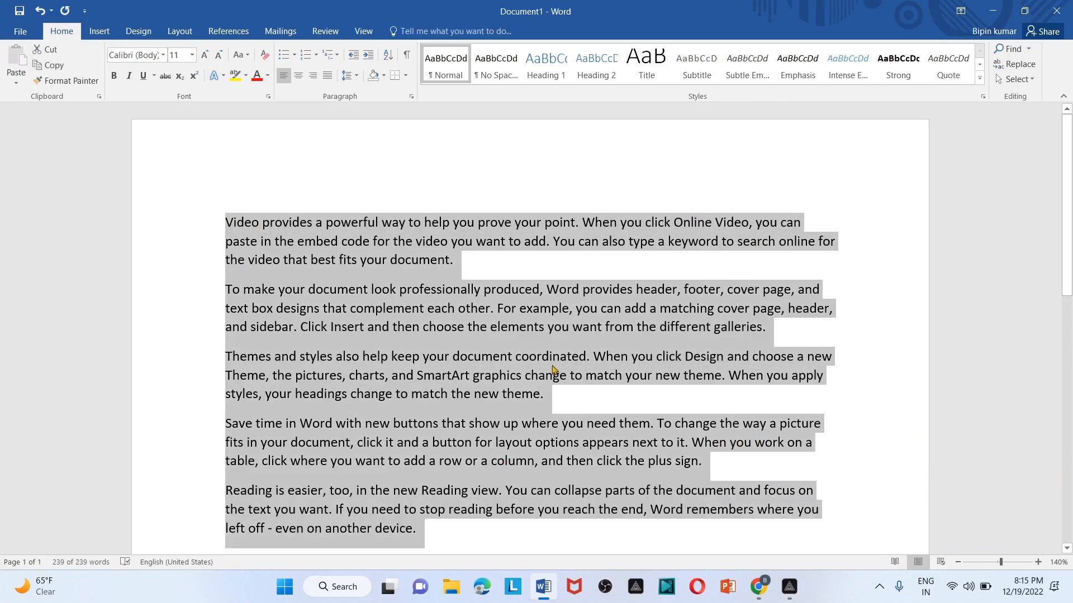
left_click(114, 76)
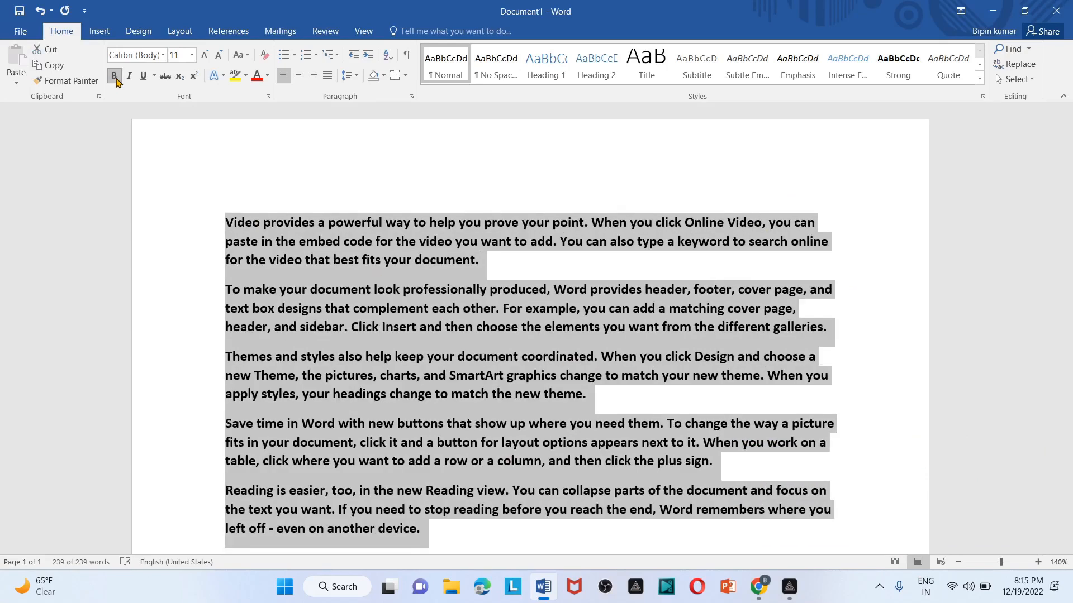
left_click(390, 171)
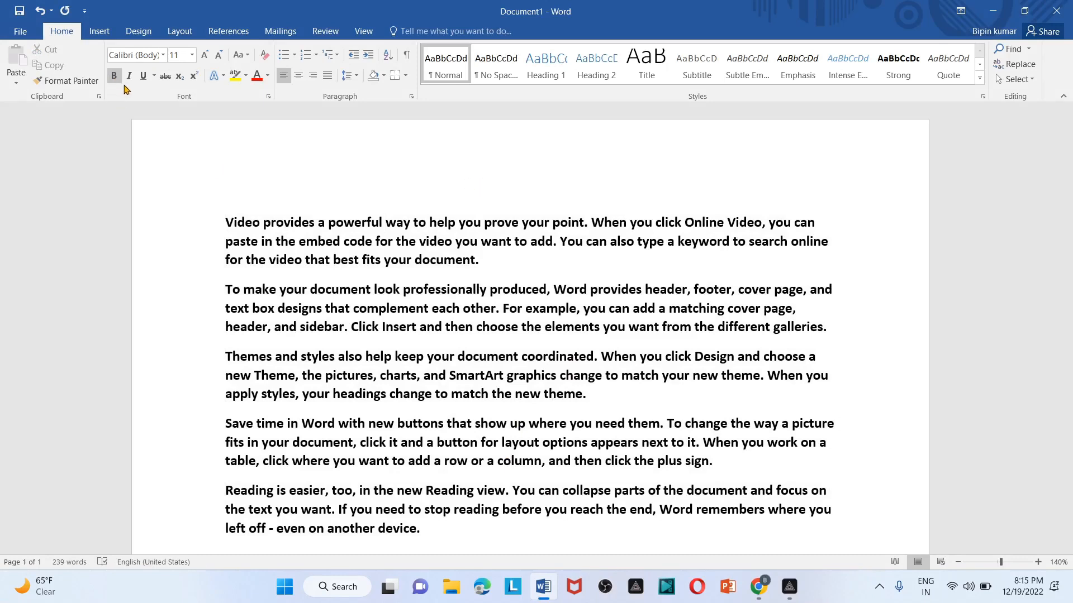
- Apply italic formatting to the entire document text
triple_click(213, 210)
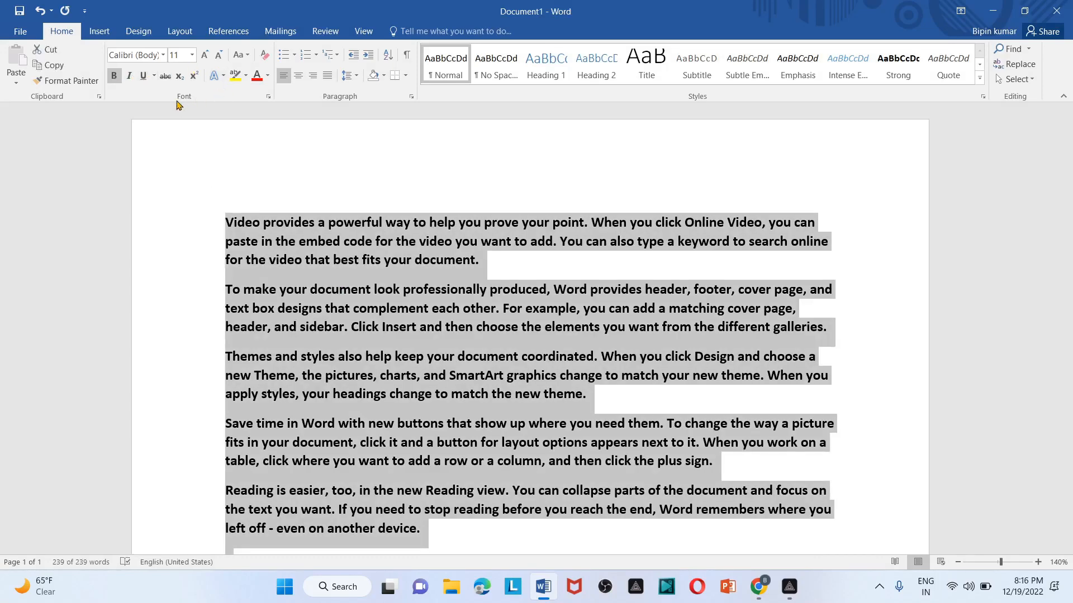
left_click(129, 76)
left_click(285, 178)
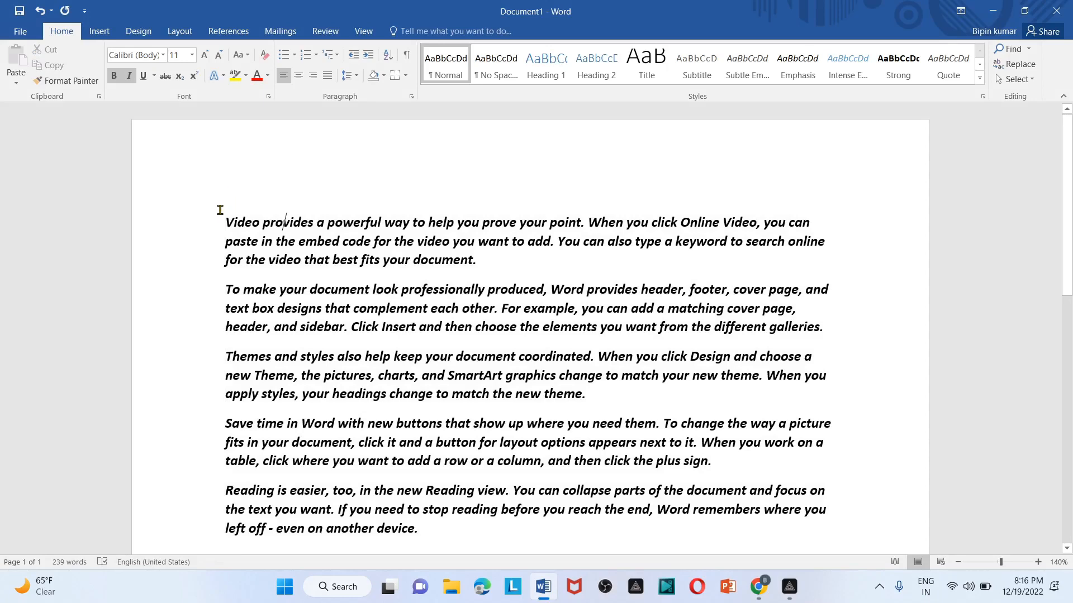
- Add a heading line reading "Computer class : MS word" above the first paragraph
key("ctrl+a")
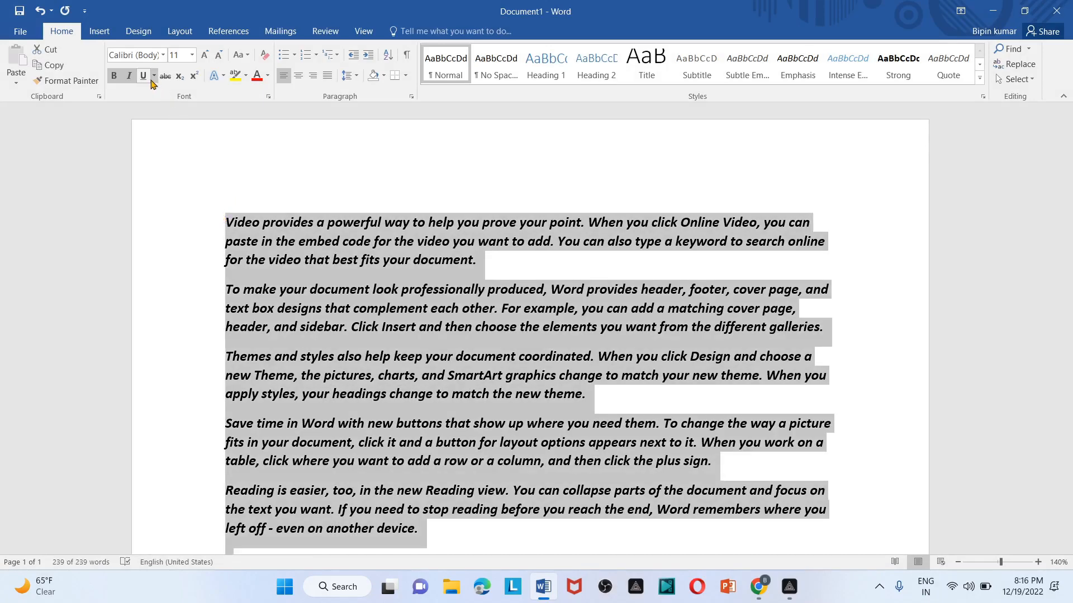
left_click(346, 173)
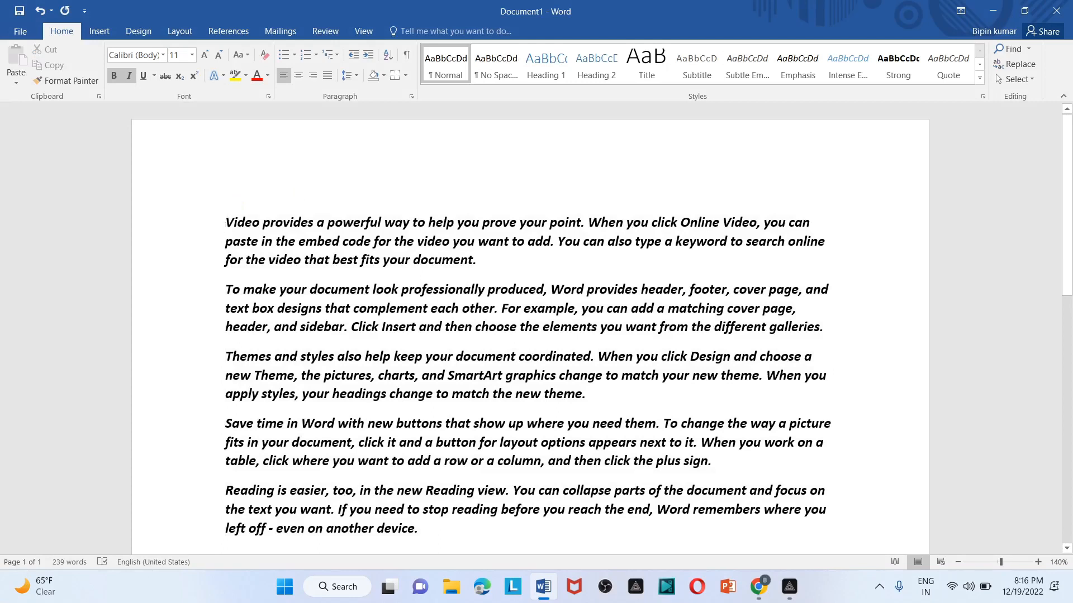
key("Return")
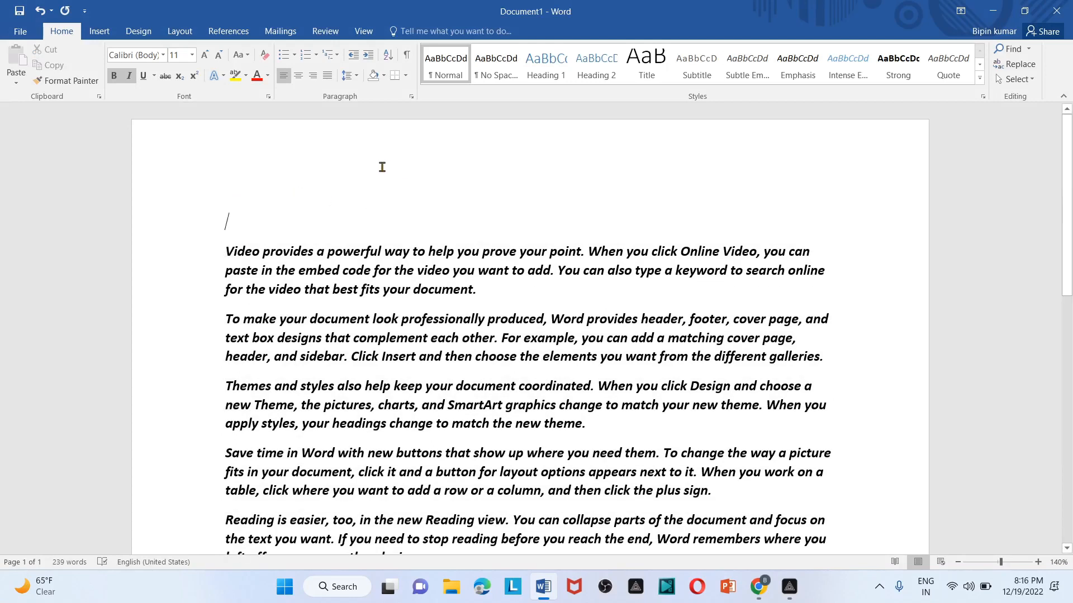
type("Com")
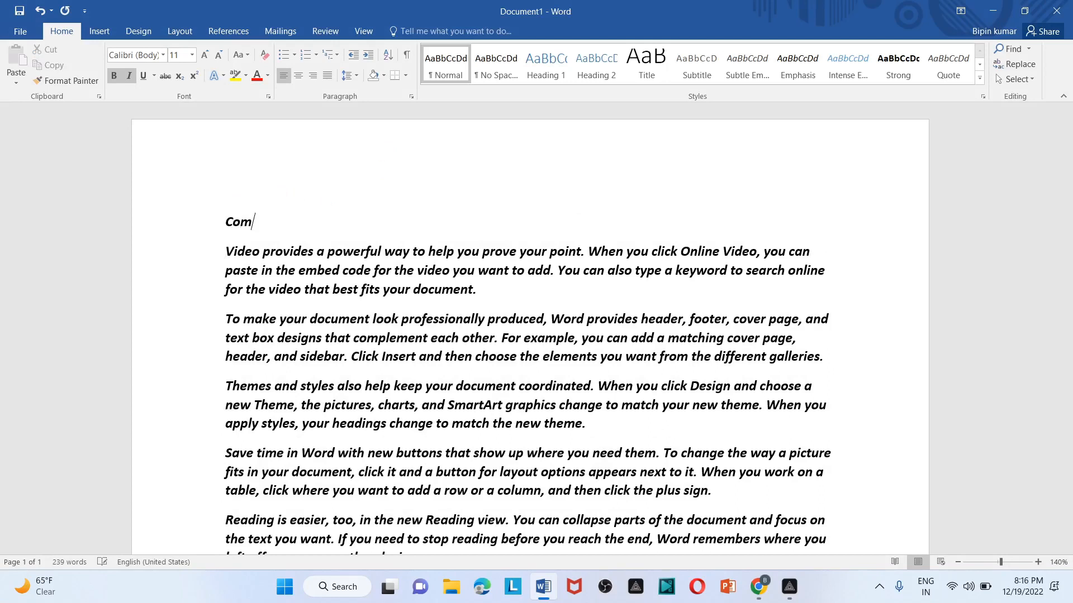
type("puter class : MS ")
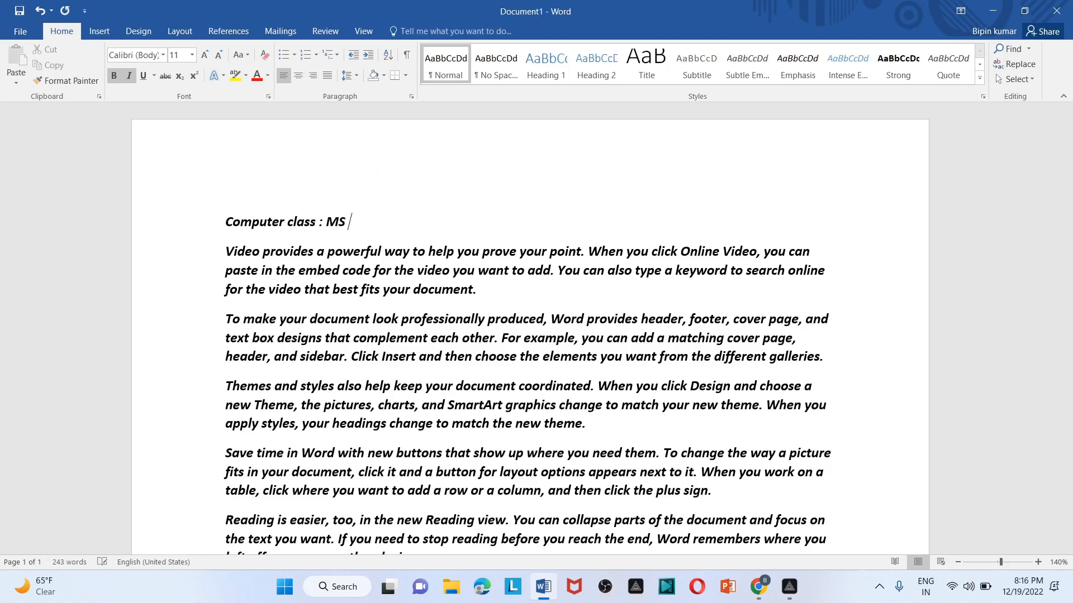
type("word")
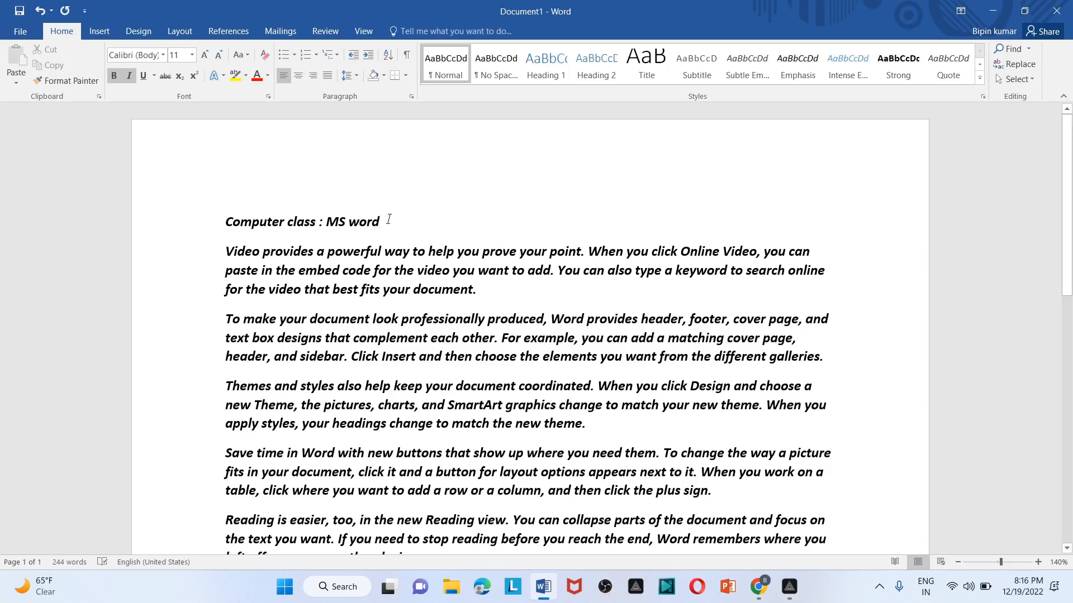
- Underline the "Computer class : MS word" heading line
left_click(216, 202)
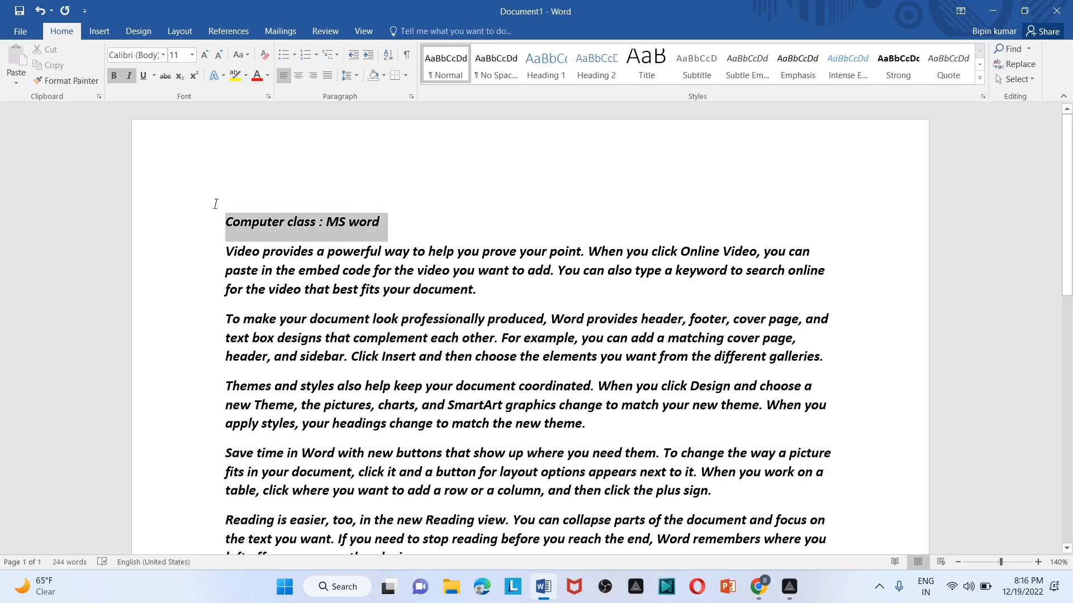
left_click(145, 80)
left_click(426, 184)
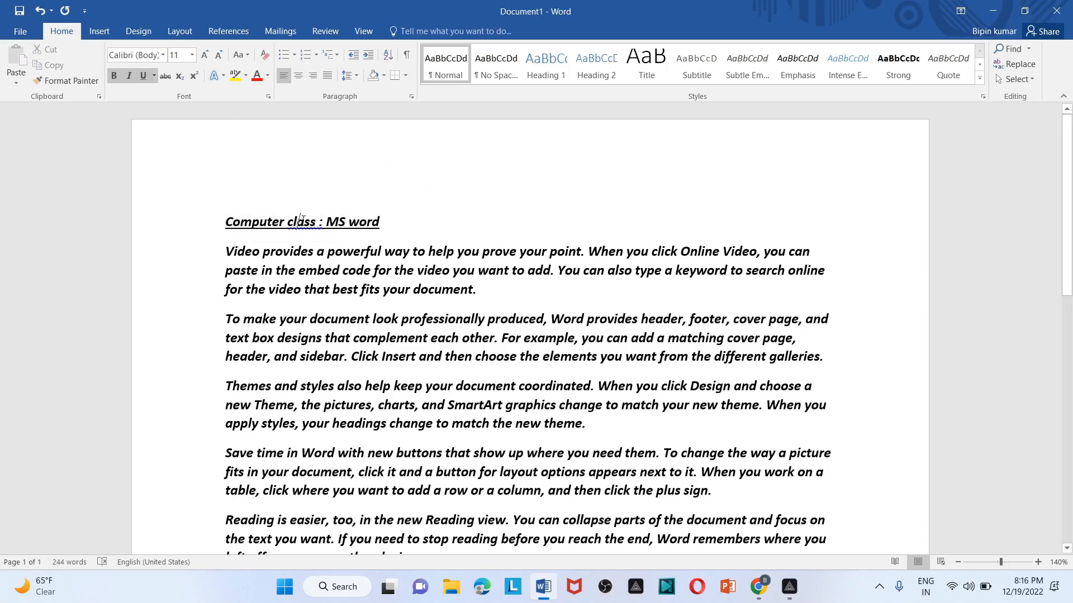
- Accept the suggested correction "class:" in the heading and remove the heading's italic formatting
right_click(305, 219)
left_click(346, 237)
left_click_drag(404, 221, 208, 218)
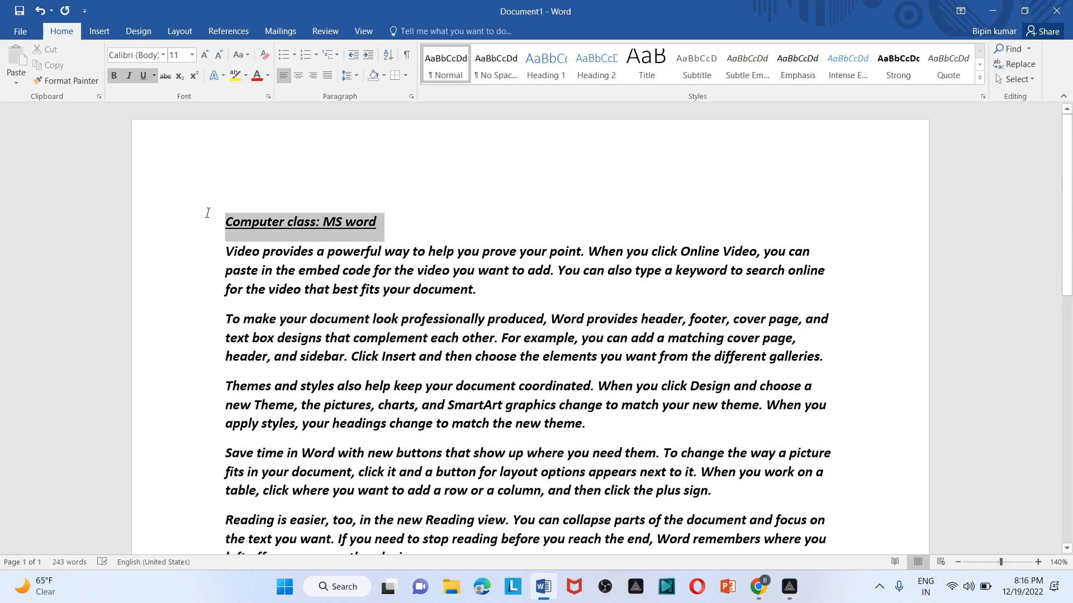
left_click(129, 76)
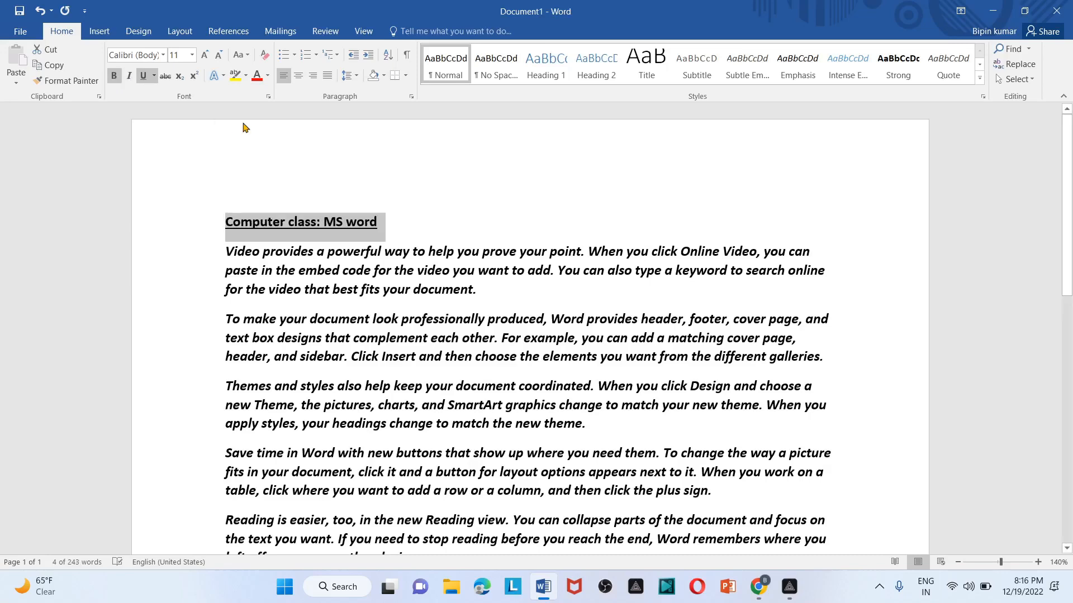
- Change the heading's font to Arial Rounded MT Bold
left_click(163, 55)
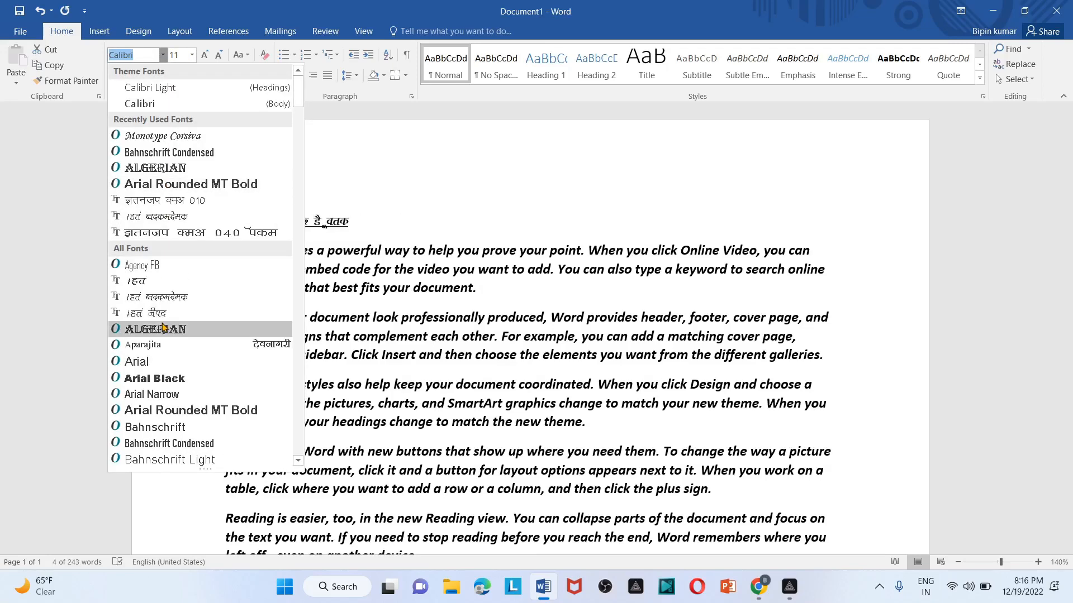
left_click(181, 185)
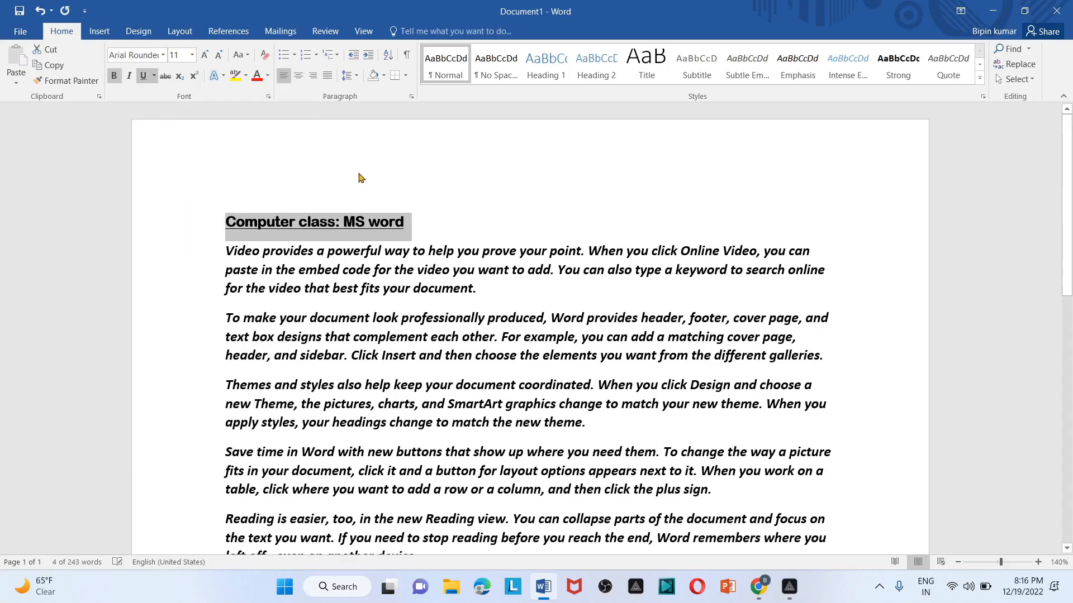
left_click(472, 214)
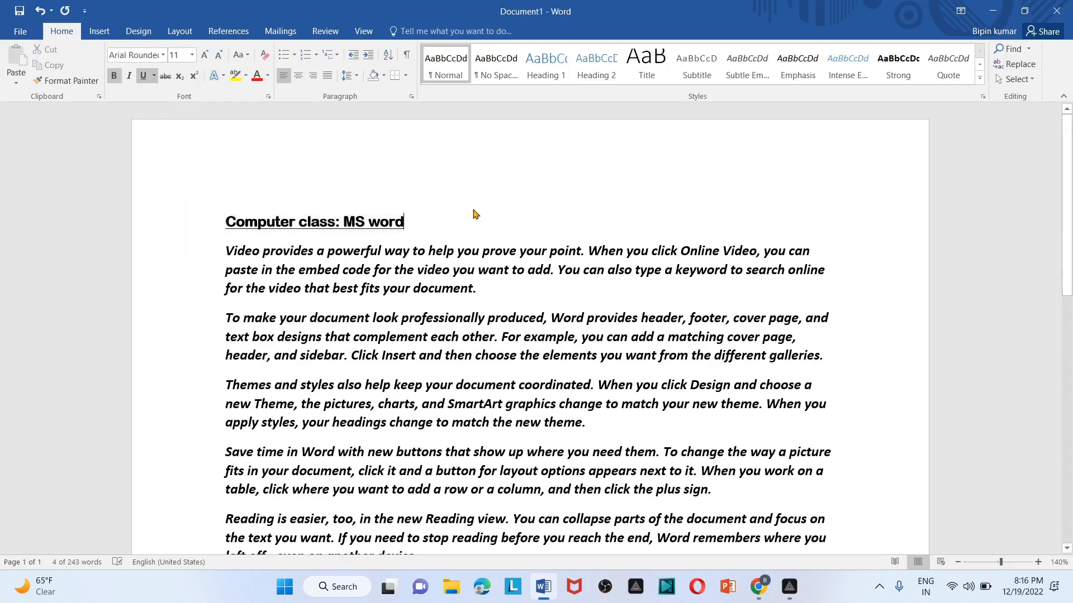
- Change the font of the "Computer class: MS word" heading to Algerian
triple_click(324, 211)
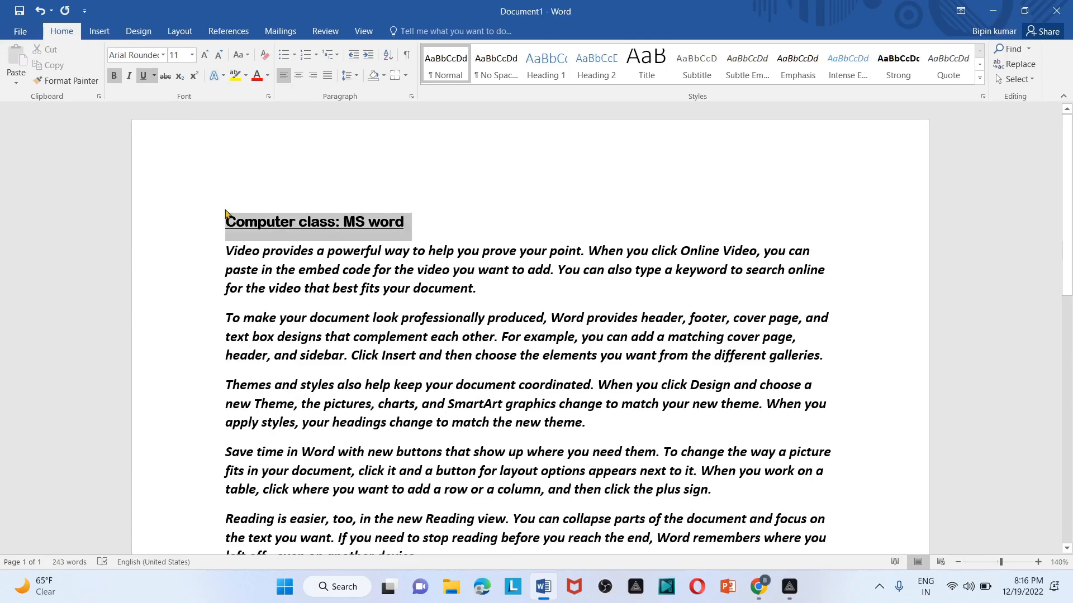
left_click(163, 55)
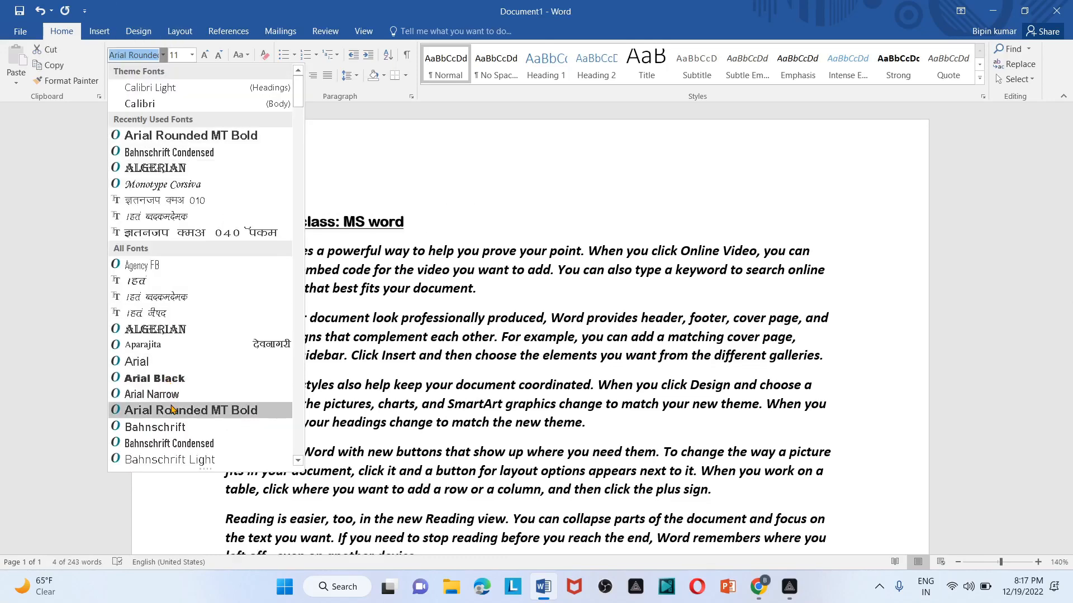
left_click(159, 331)
left_click(470, 205)
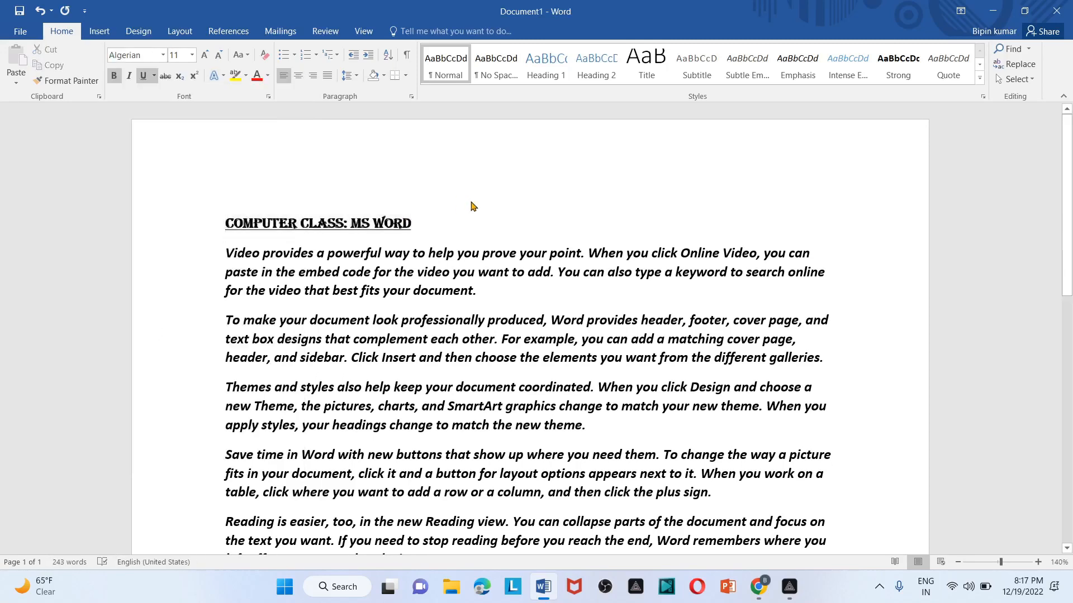
- Remove the underline from the "Computer class: MS word" heading
left_click_drag(426, 226, 225, 228)
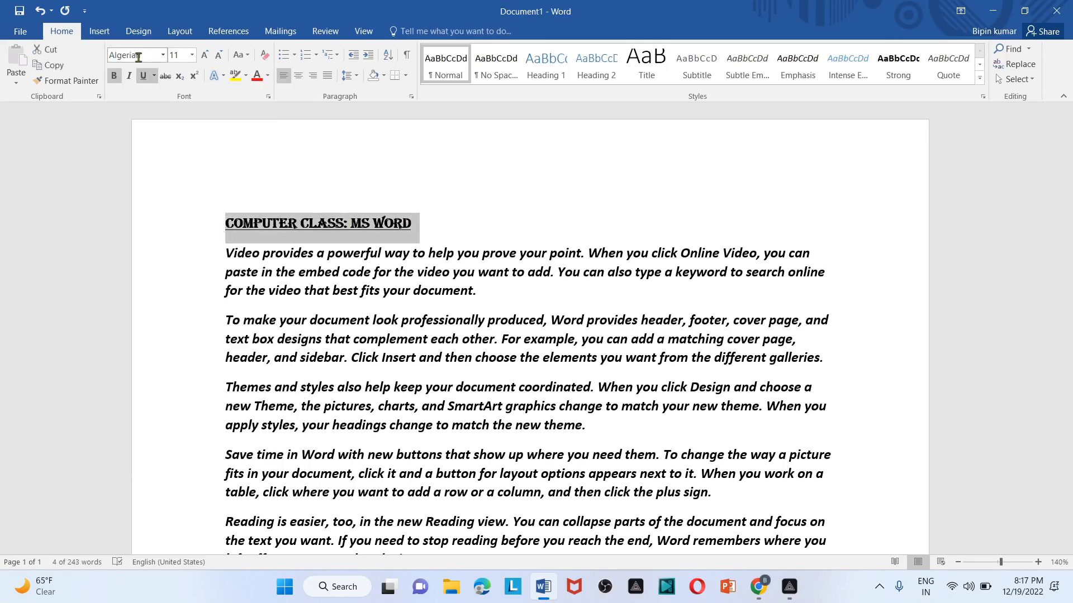
left_click(145, 77)
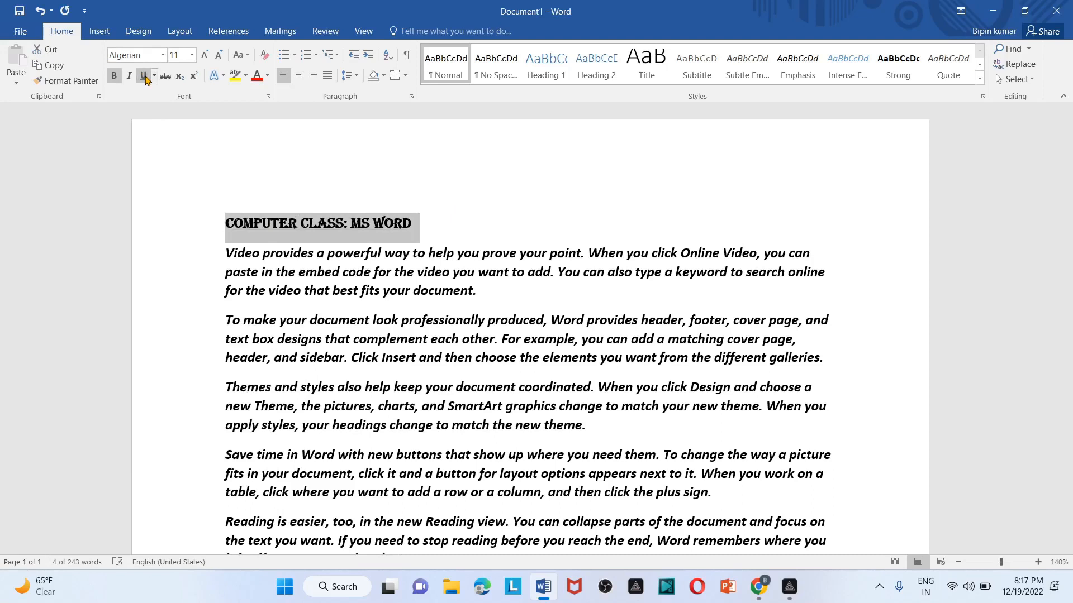
left_click(518, 198)
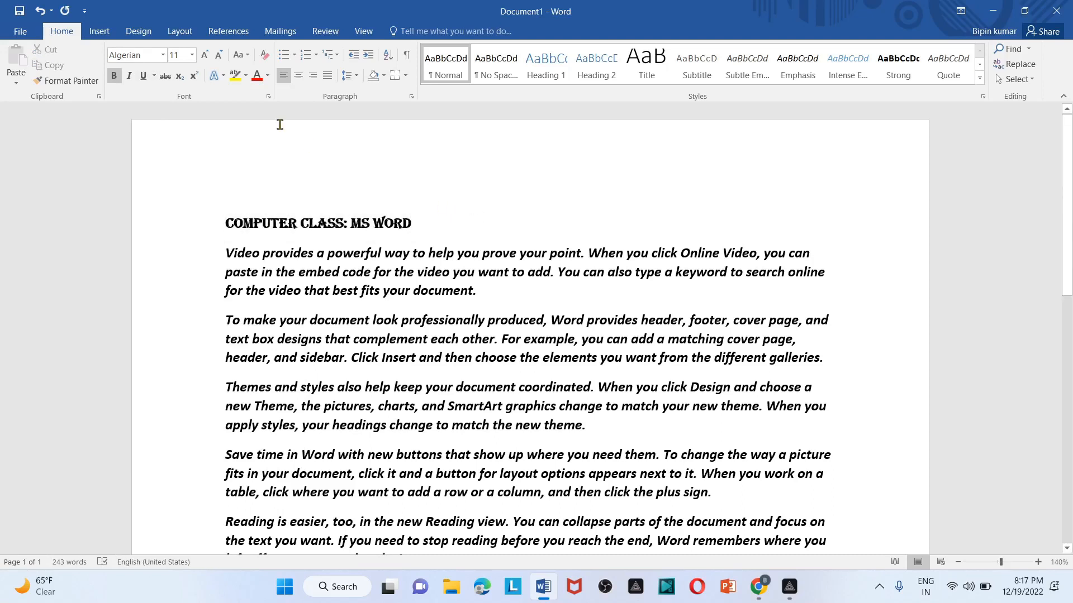
- Set the heading's font size to 24
left_click_drag(416, 218, 270, 220)
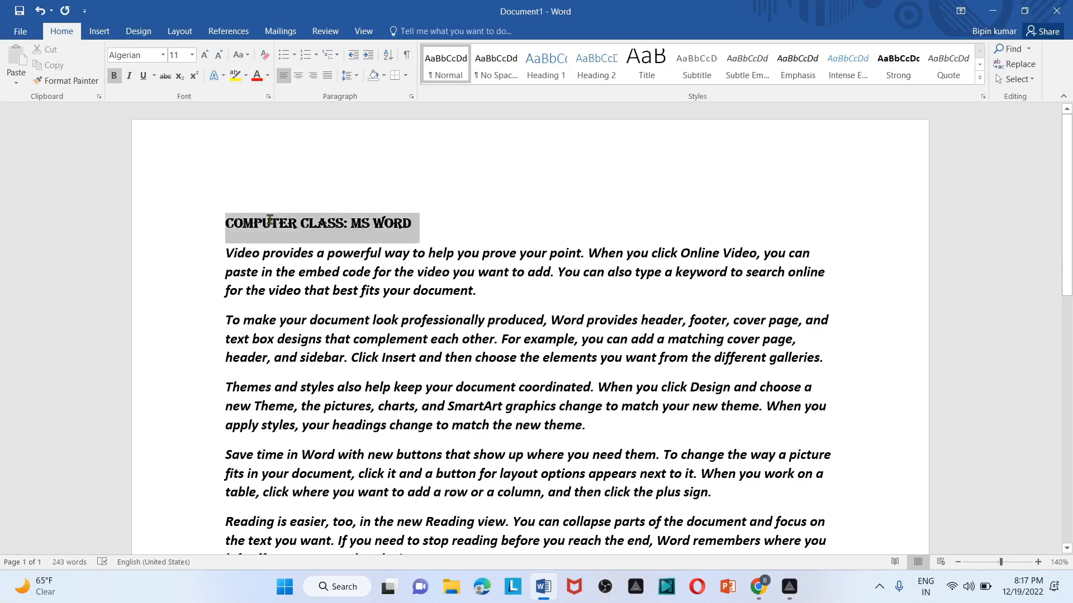
left_click_drag(205, 217, 205, 217)
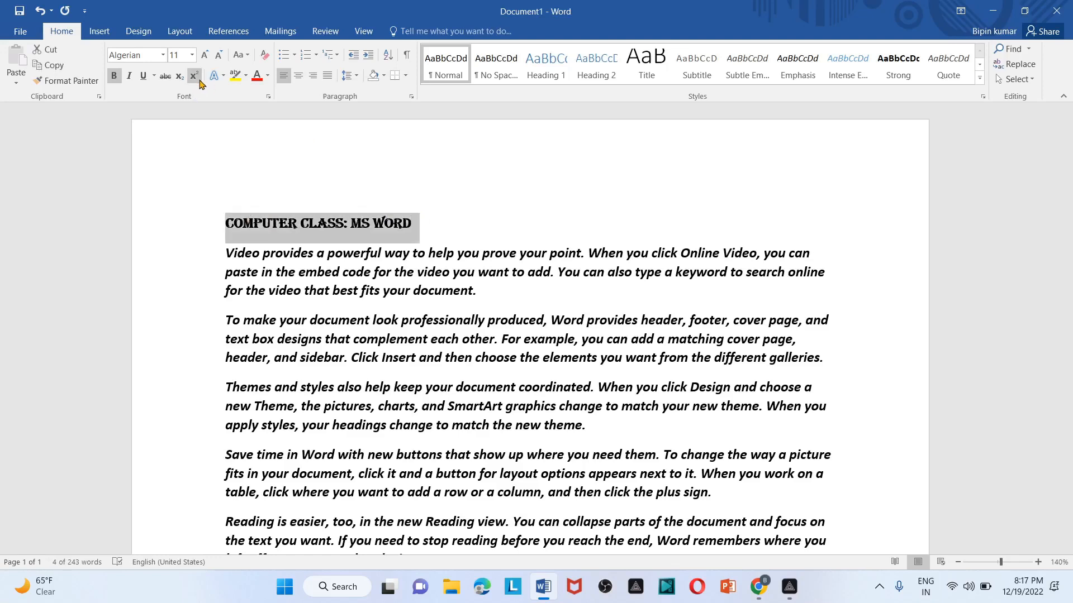
left_click(191, 54)
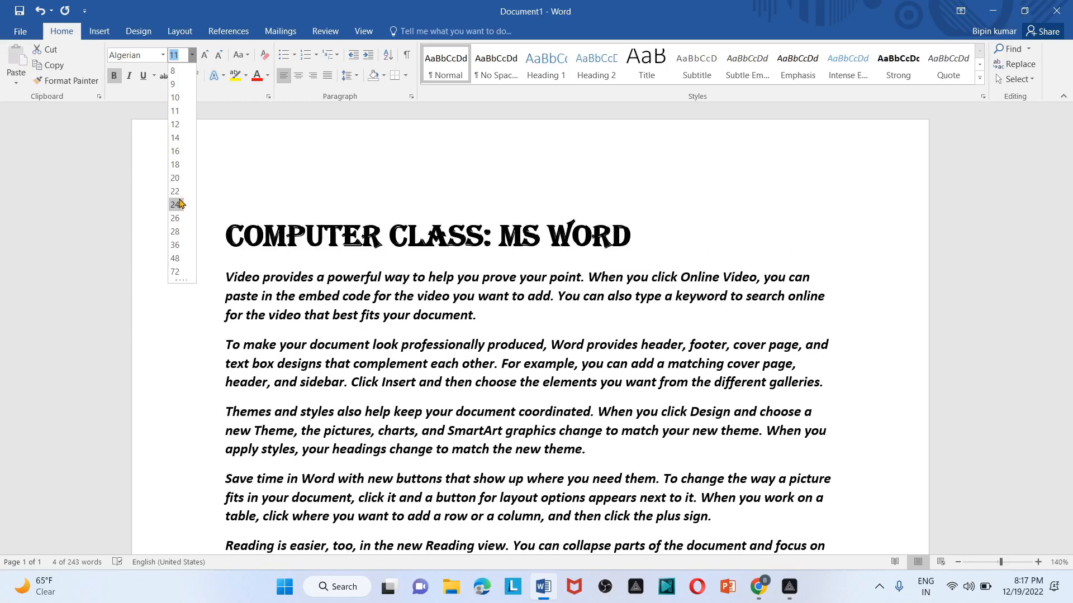
left_click(177, 204)
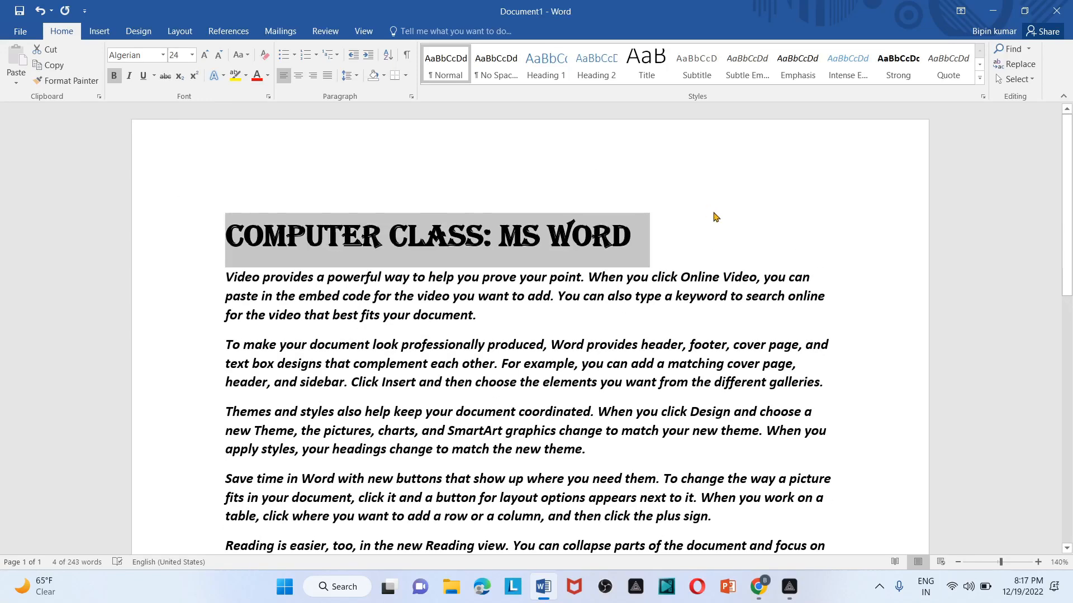
left_click(716, 217)
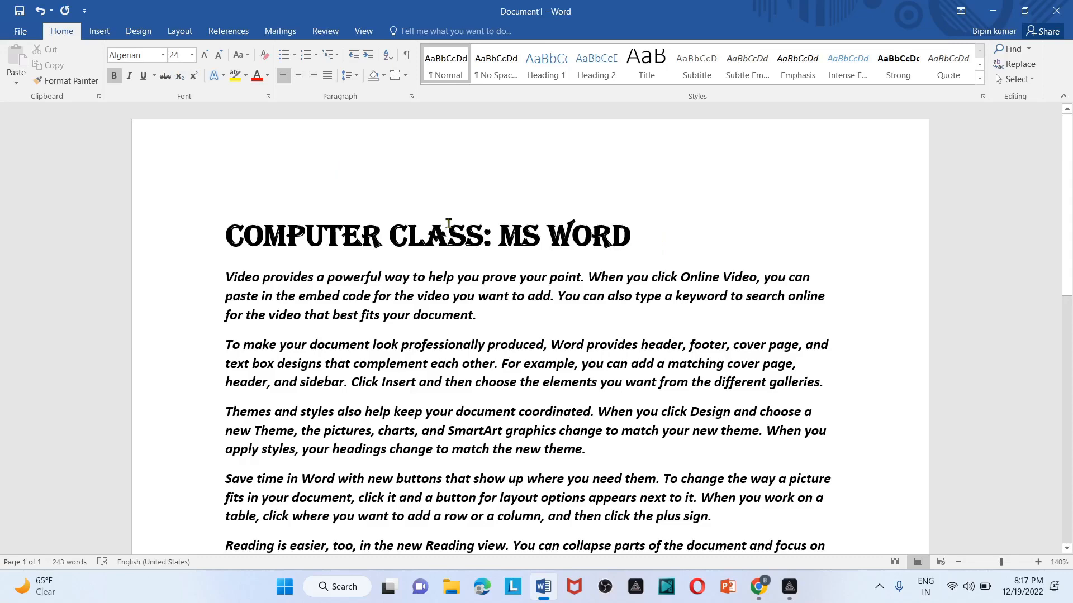
- Reduce the heading's font size to 8
left_click(216, 232)
left_click(191, 56)
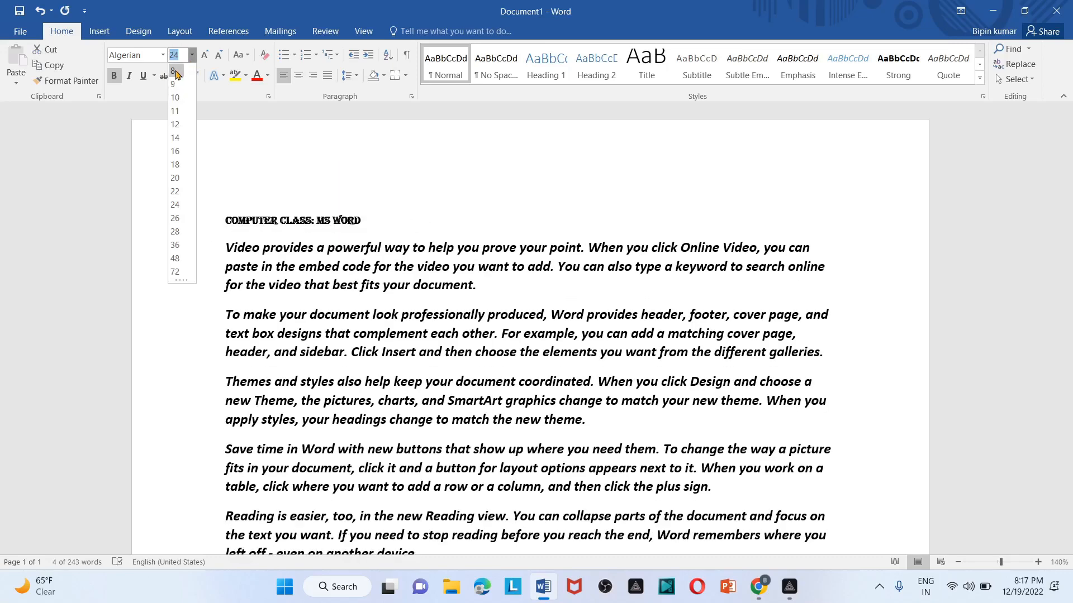
left_click(175, 71)
left_click(472, 215)
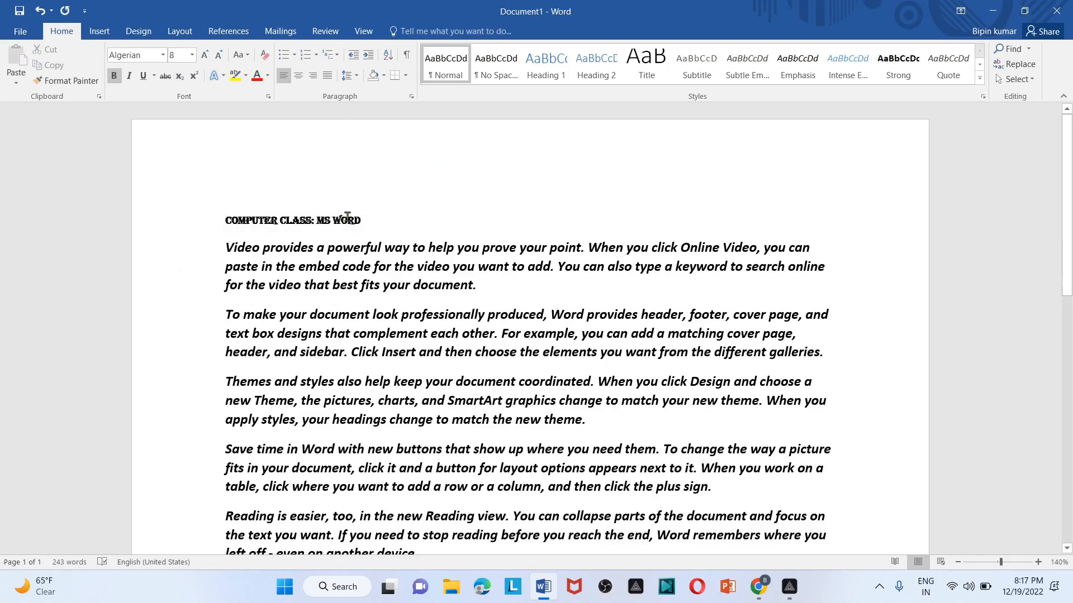
- Enlarge the heading's font size in increments up to 26 with Increase Font Size
left_click(206, 215)
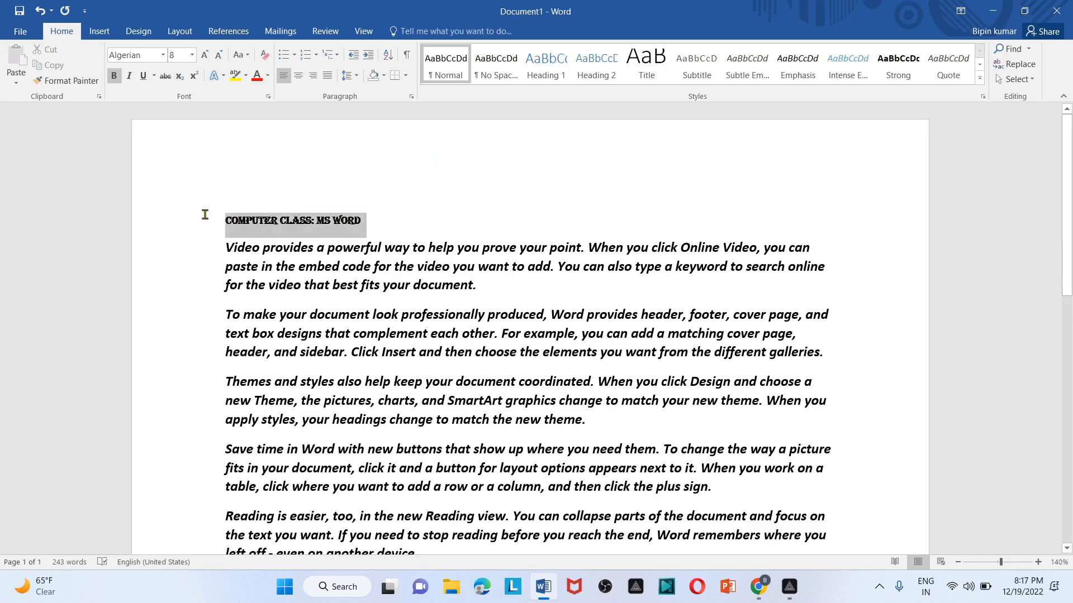
left_click(205, 56)
left_click(205, 57)
left_click(205, 56)
left_click(205, 56)
left_click(205, 56)
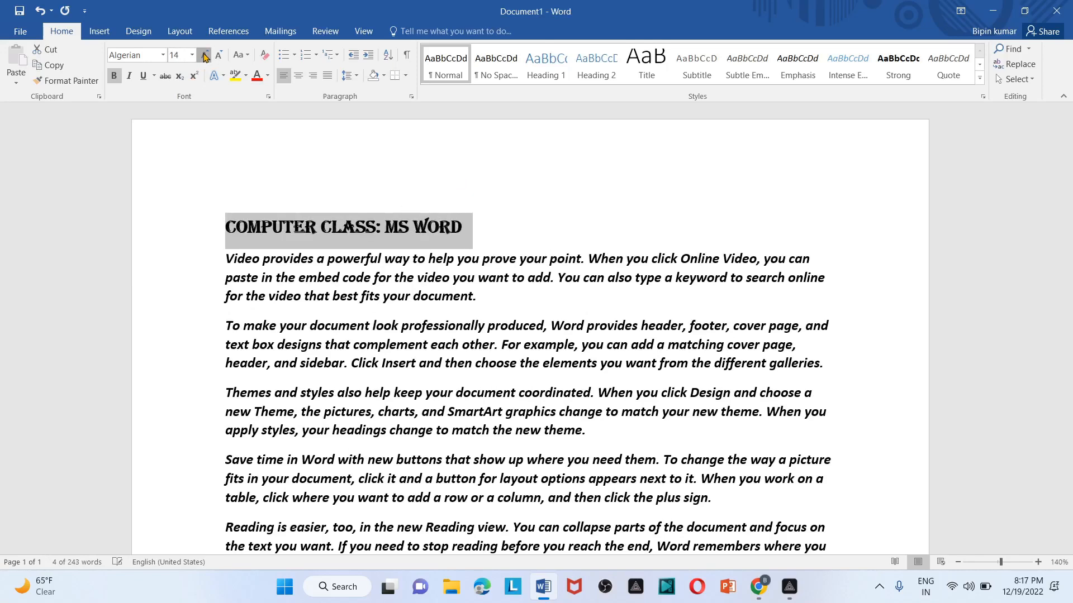
left_click(205, 57)
left_click(205, 56)
left_click(205, 56)
left_click(205, 56)
left_click(205, 56)
left_click(205, 57)
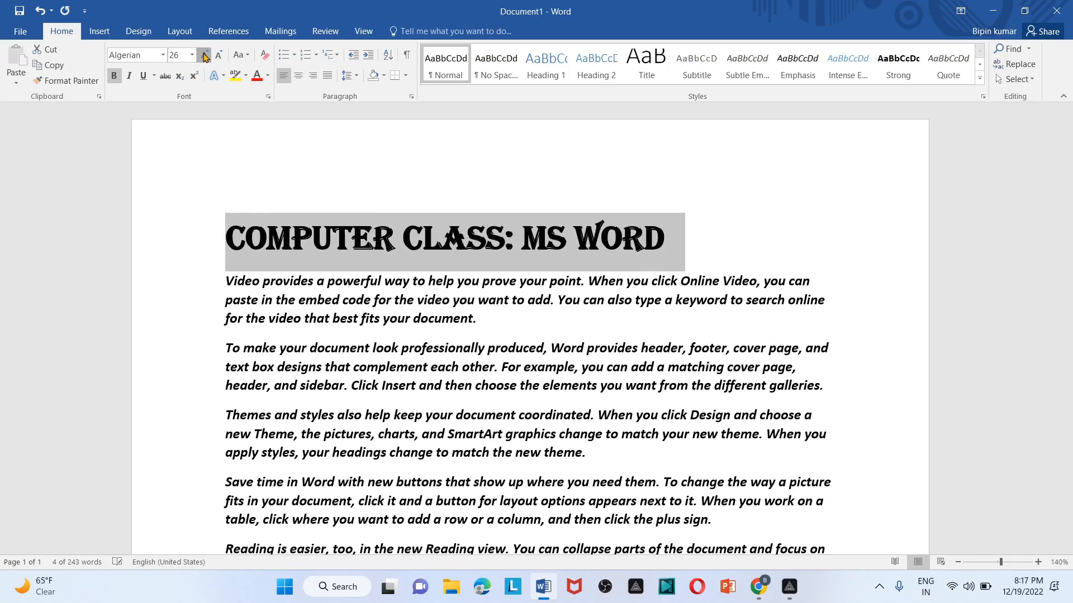
- Enlarge the "Computer class: MS word" heading in increments up to size 36 with Increase Font Size
left_click(205, 57)
left_click(205, 57)
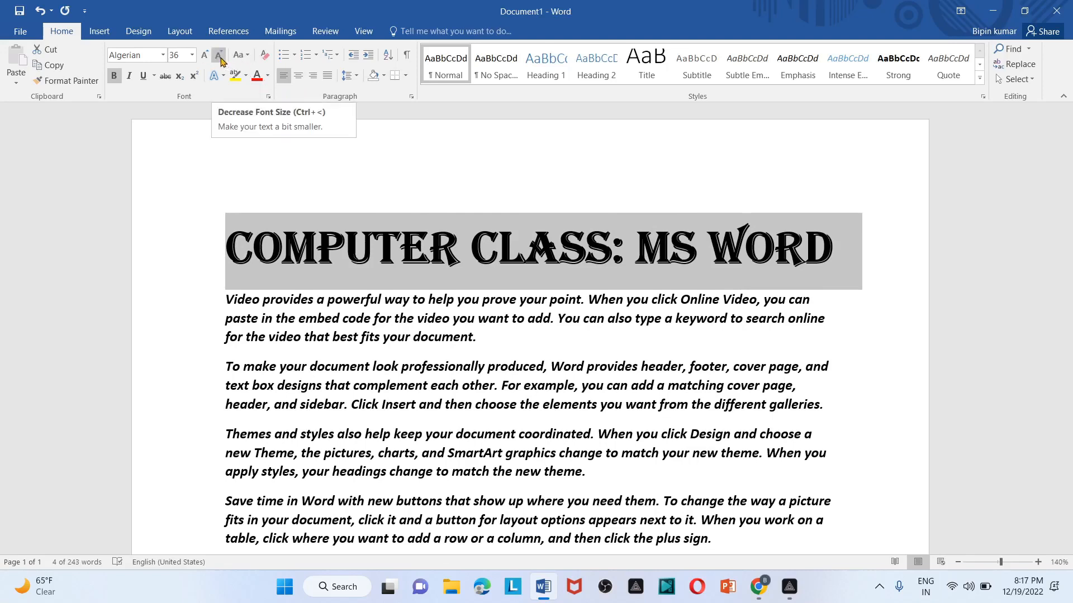
left_click(343, 168)
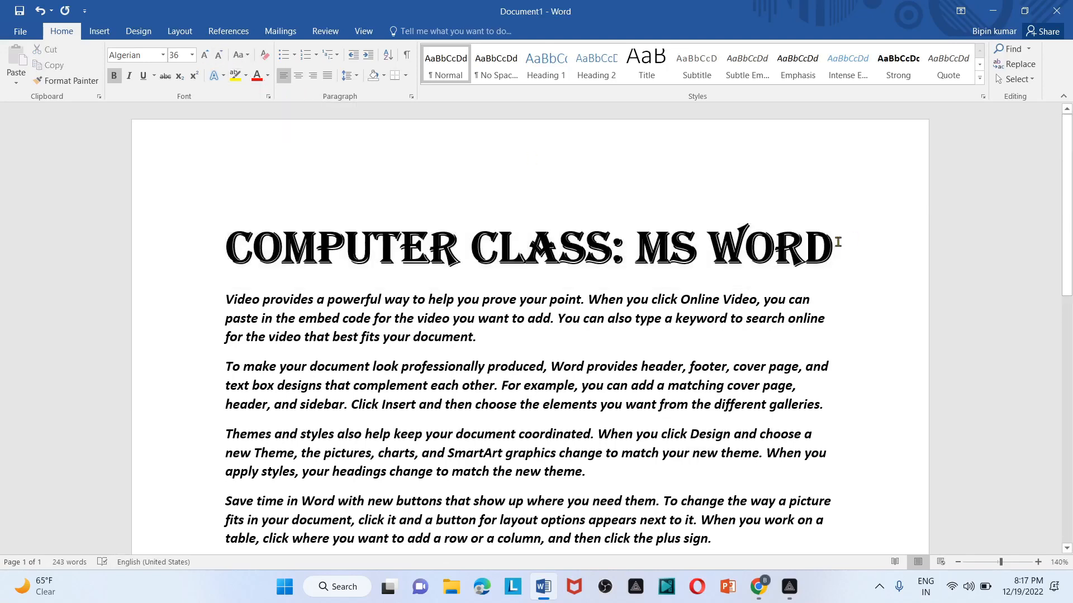
- Reduce the heading's font size in increments down to 18 with Decrease Font Size
left_click_drag(835, 240, 312, 234)
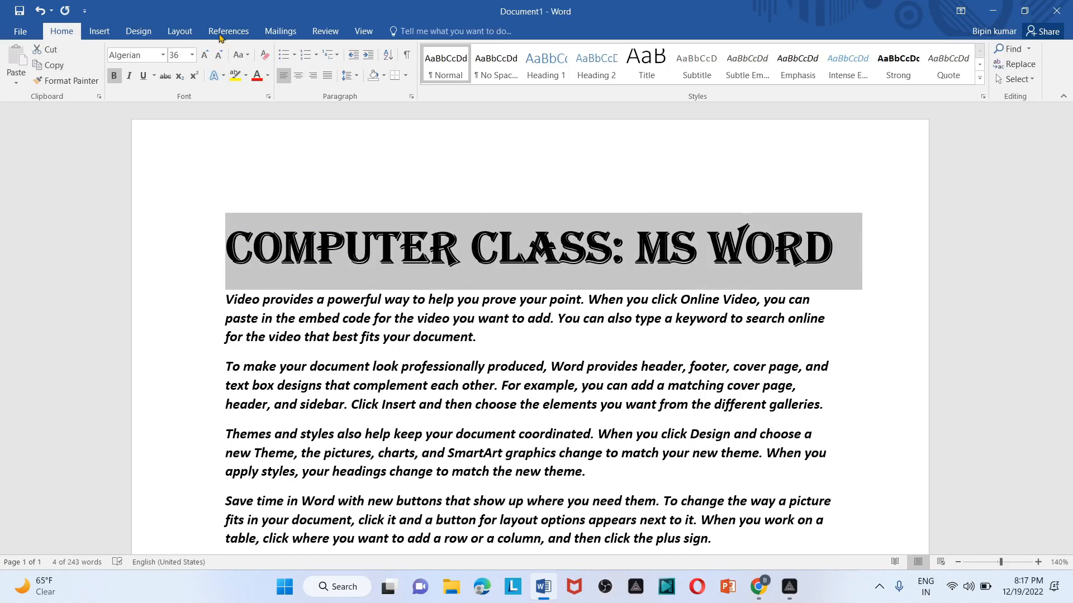
left_click(220, 56)
left_click(220, 56)
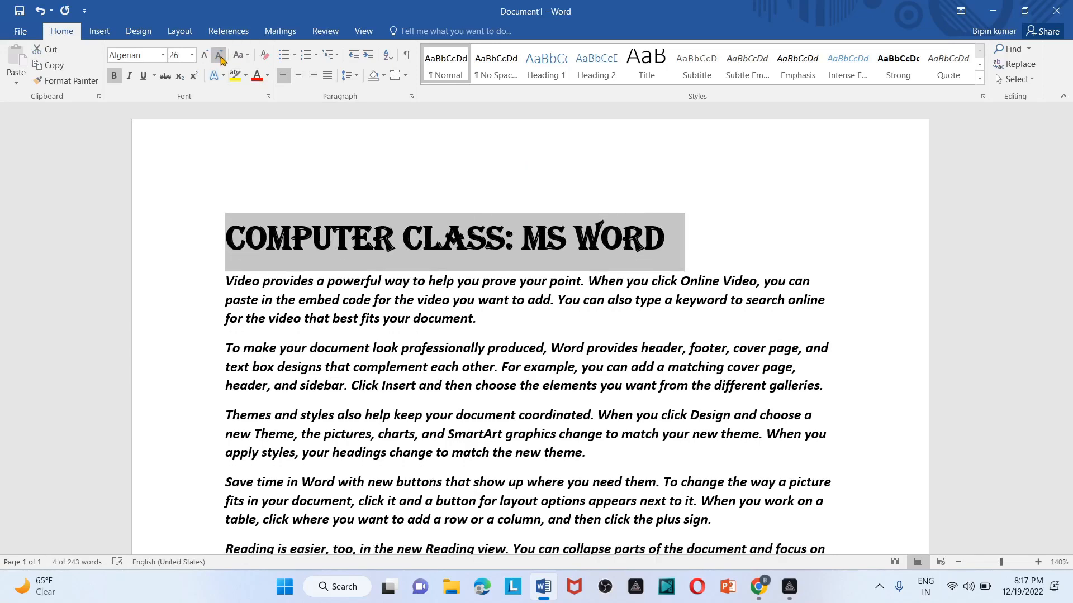
left_click(220, 56)
left_click(219, 56)
left_click(220, 56)
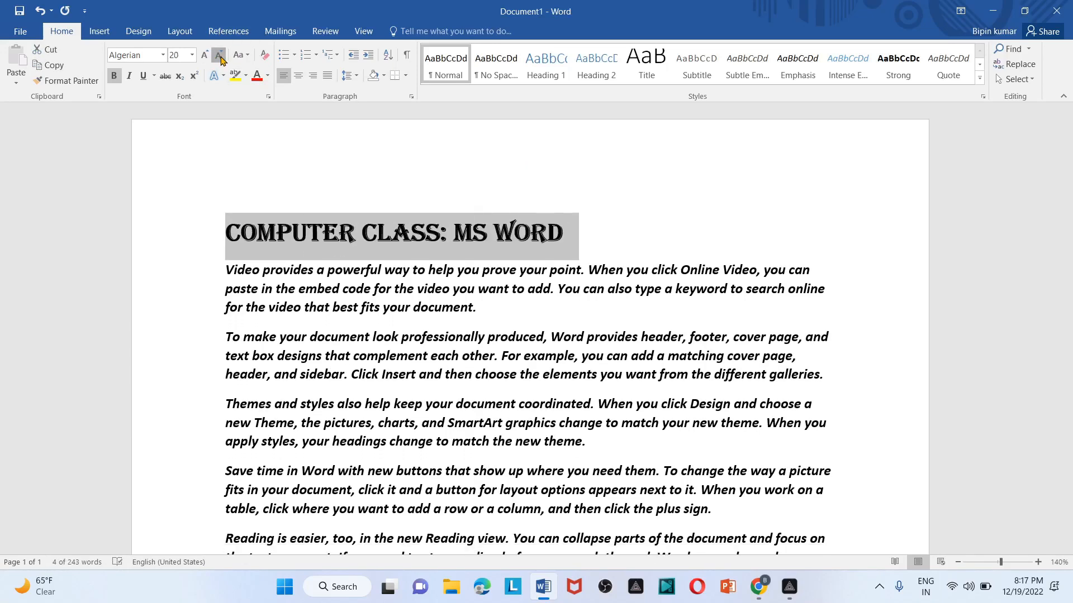
left_click(220, 56)
left_click(640, 215)
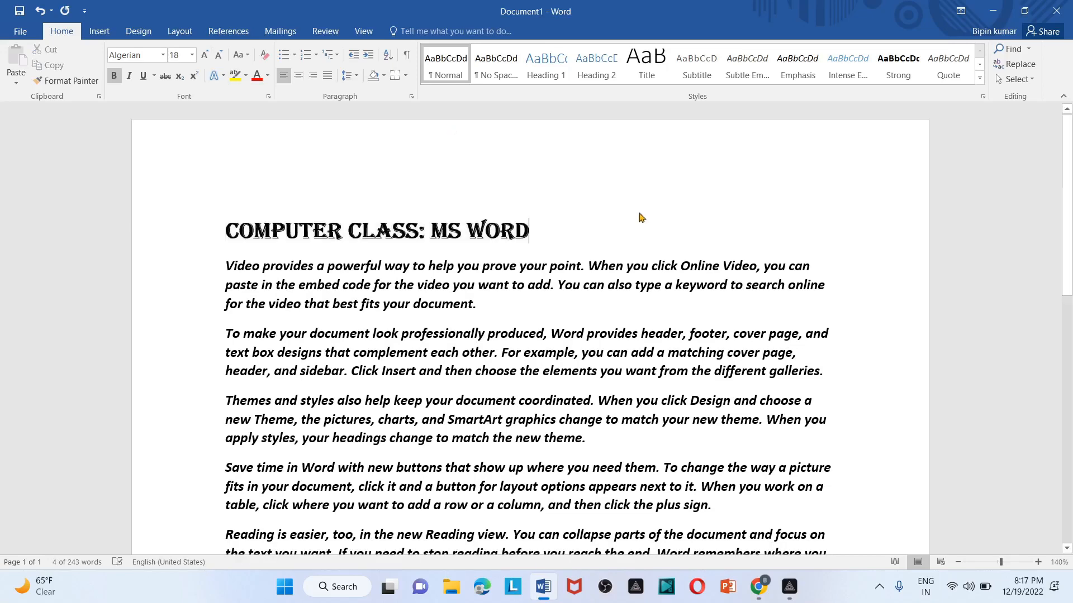
- Change the font color of the "Computer class: MS word" heading to the standard Red
left_click_drag(545, 233, 222, 226)
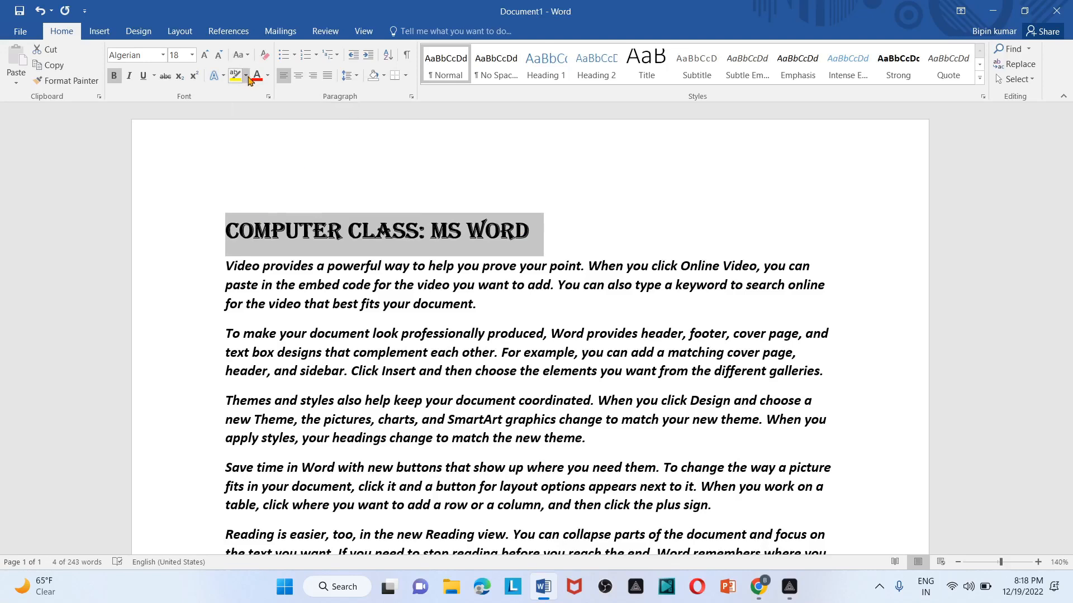
left_click(267, 76)
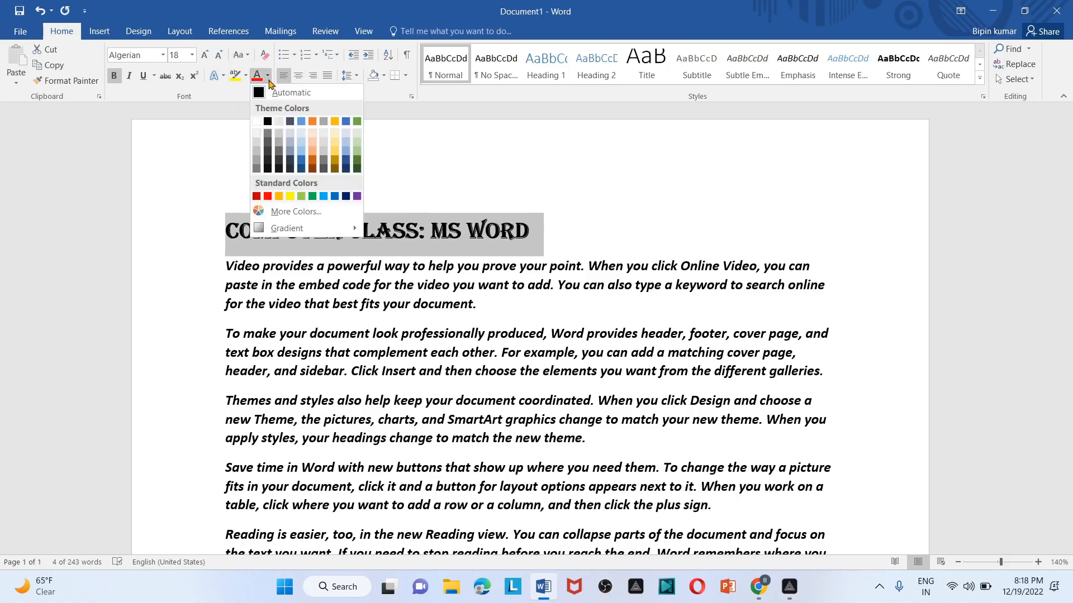
left_click(268, 196)
left_click(597, 232)
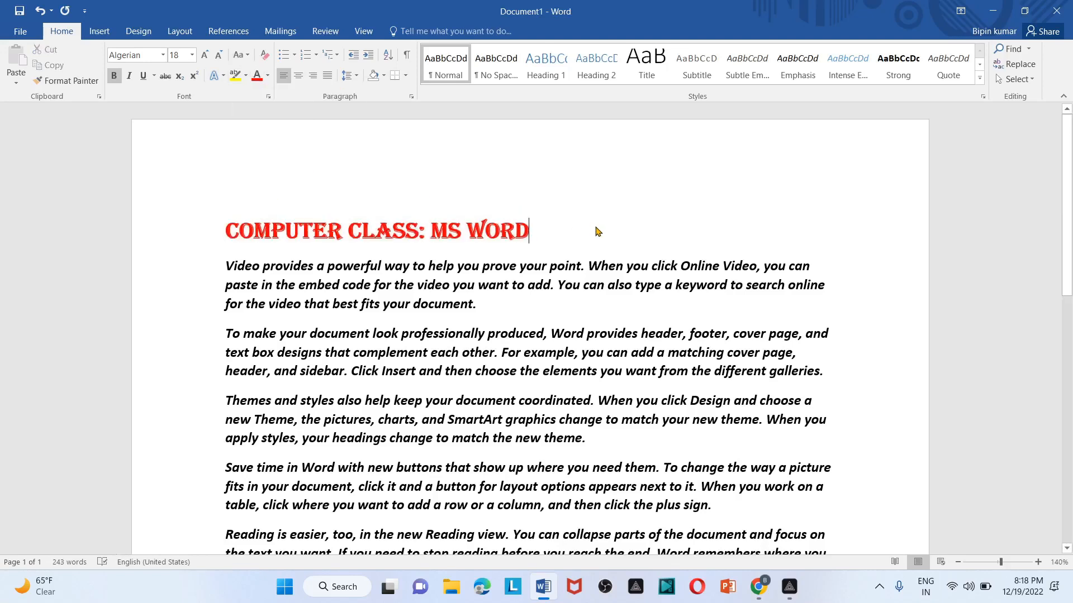
- Change the font color of the "Computer class: MS word" heading to the standard Light Blue
left_click_drag(548, 233, 251, 212)
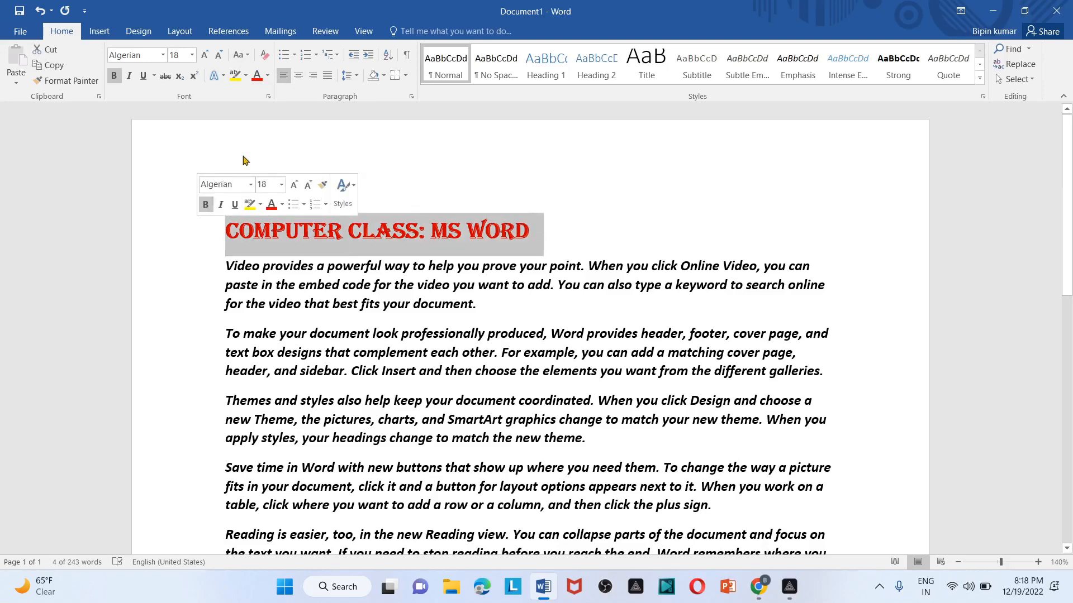
left_click(268, 77)
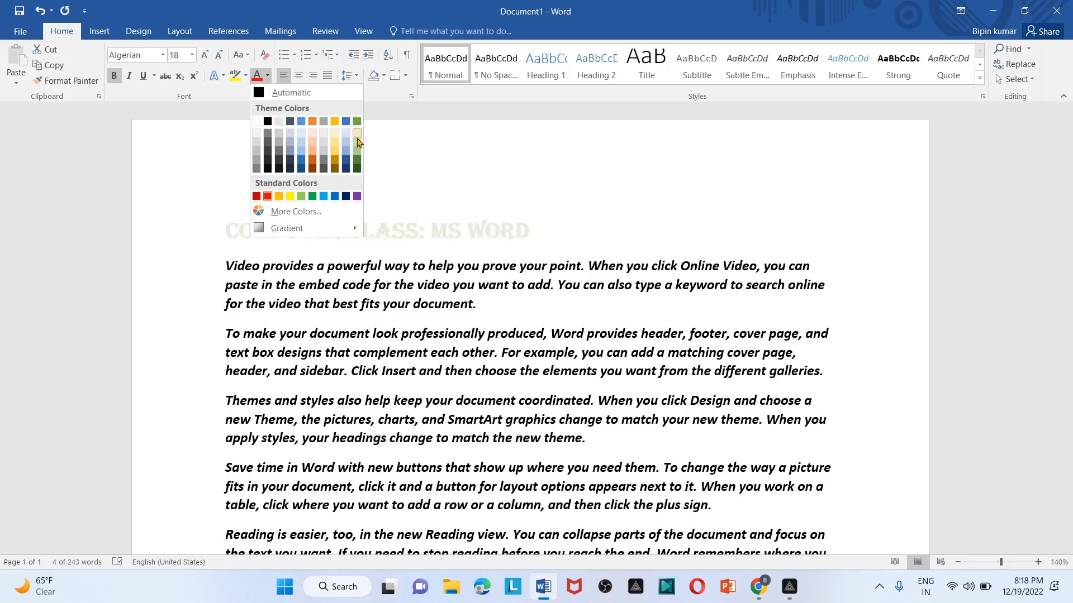
left_click(326, 198)
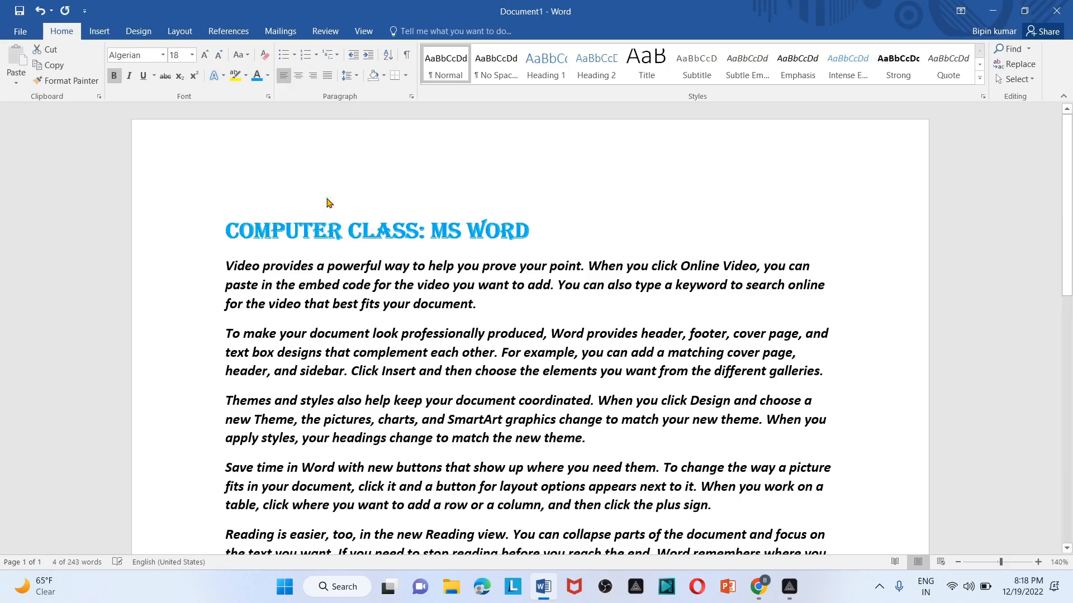
left_click(551, 246)
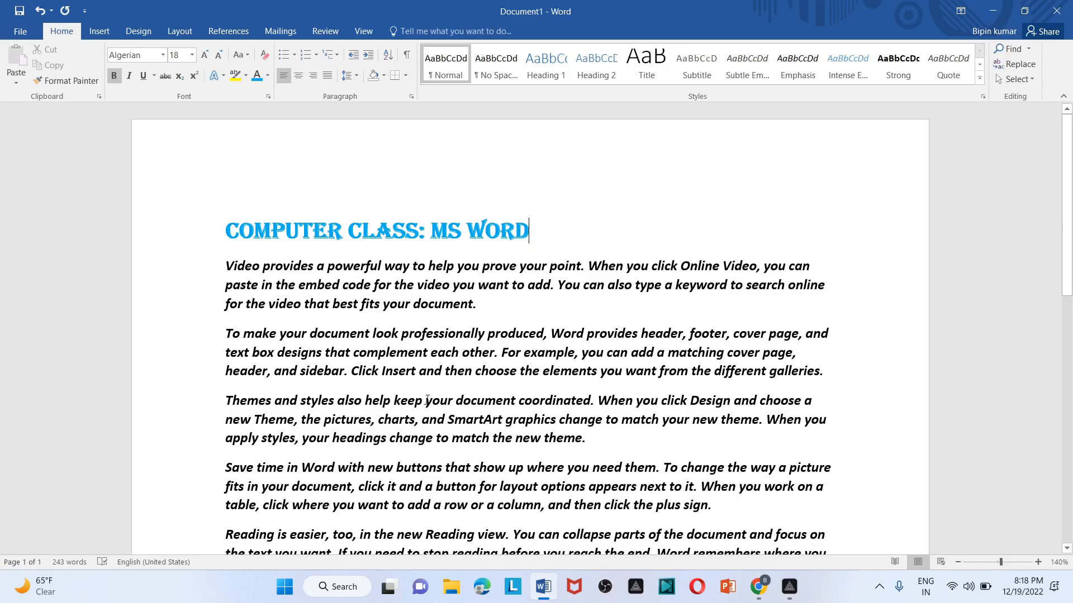
- Highlight the words "your document coordinated." in the third body paragraph in yellow
left_click_drag(427, 401, 597, 403)
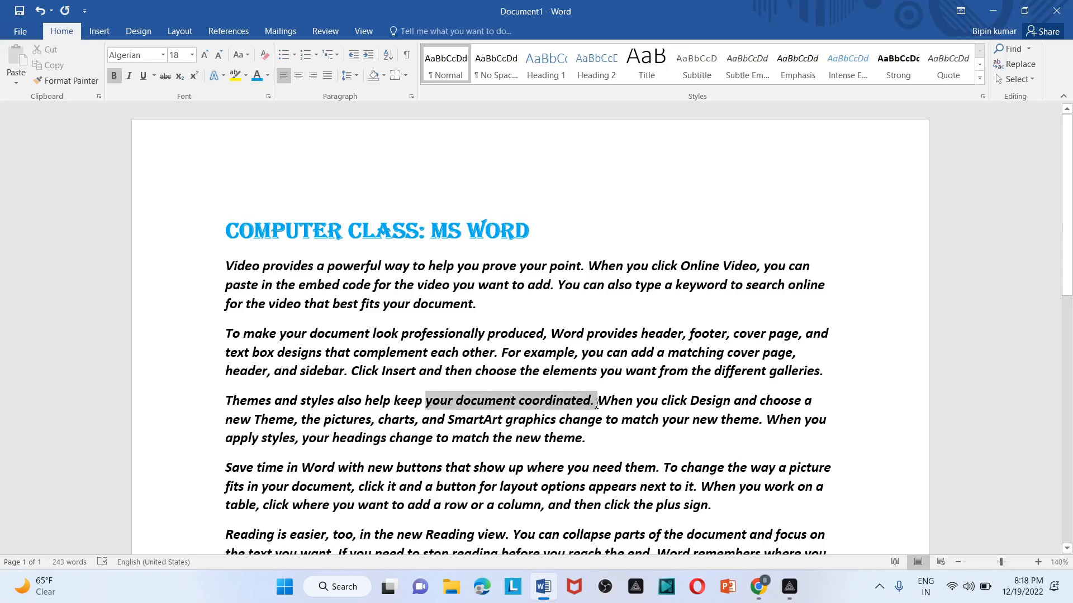
left_click(246, 75)
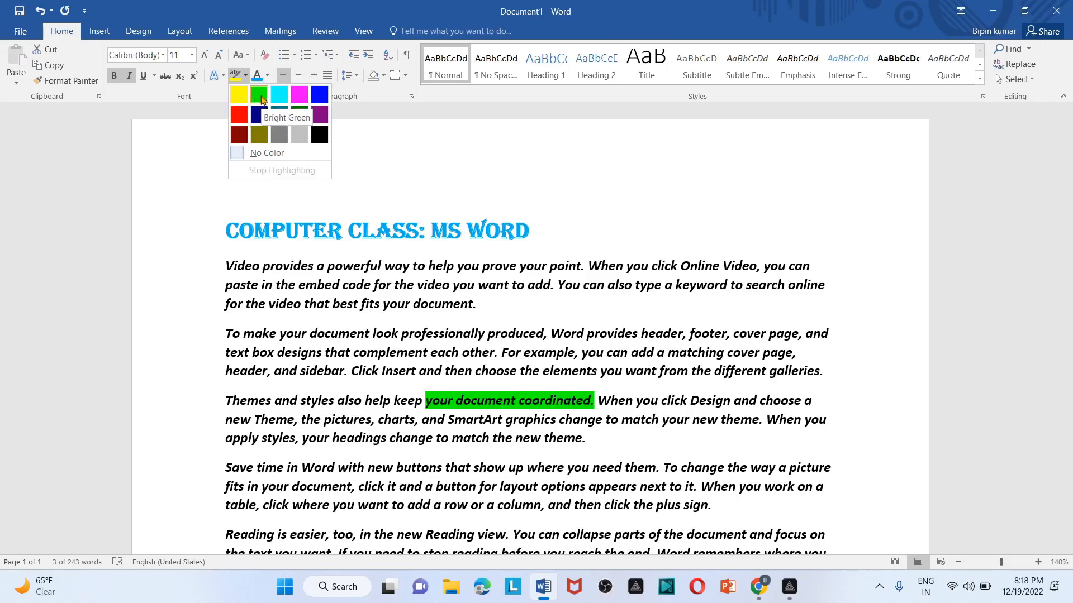
left_click(239, 96)
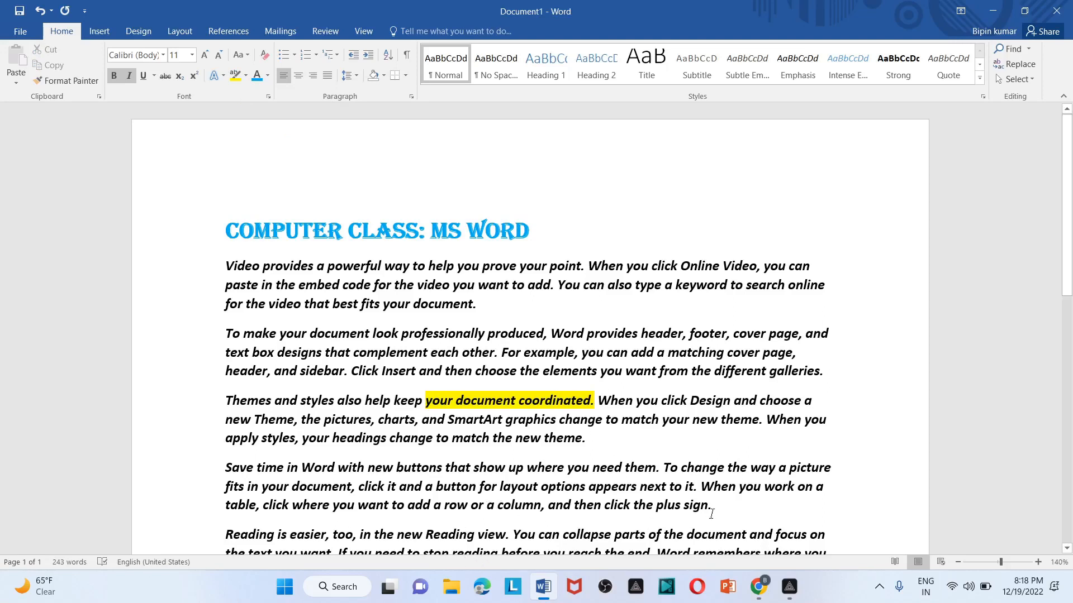
left_click_drag(711, 507, 366, 484)
left_click_drag(367, 482, 353, 486)
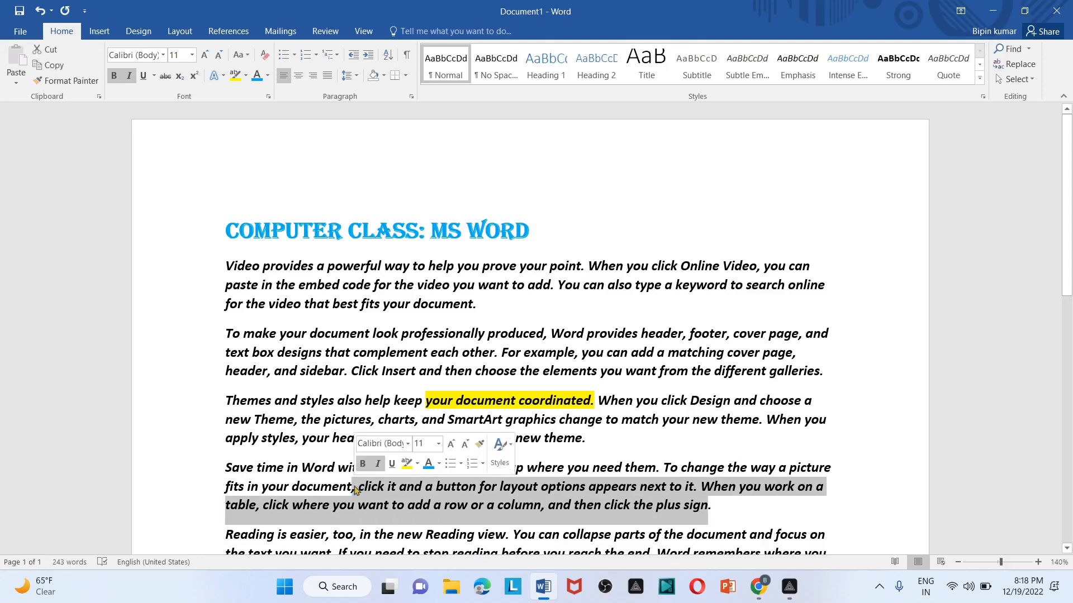
left_click(806, 513)
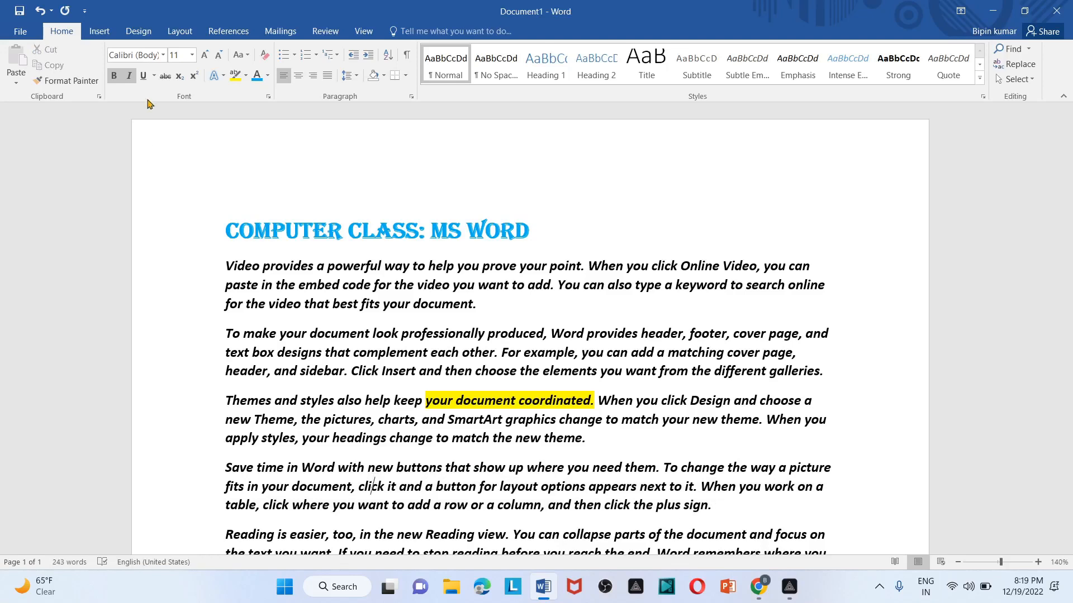
- Highlight the fourth body paragraph in yellow from "new buttons" through "plus sign." using the highlighter pen, and stop highlighting
left_click(235, 76)
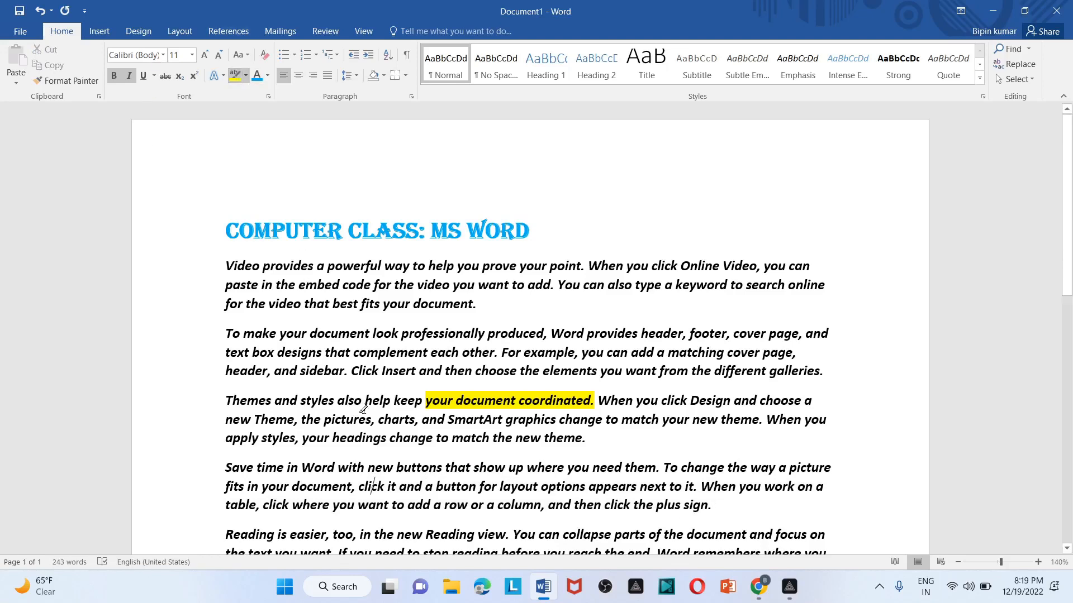
mouse_move(371, 469)
left_mouse_down()
mouse_move(430, 487)
mouse_move(625, 505)
mouse_move(556, 468)
mouse_move(721, 444)
mouse_move(754, 469)
mouse_move(723, 503)
left_mouse_up()
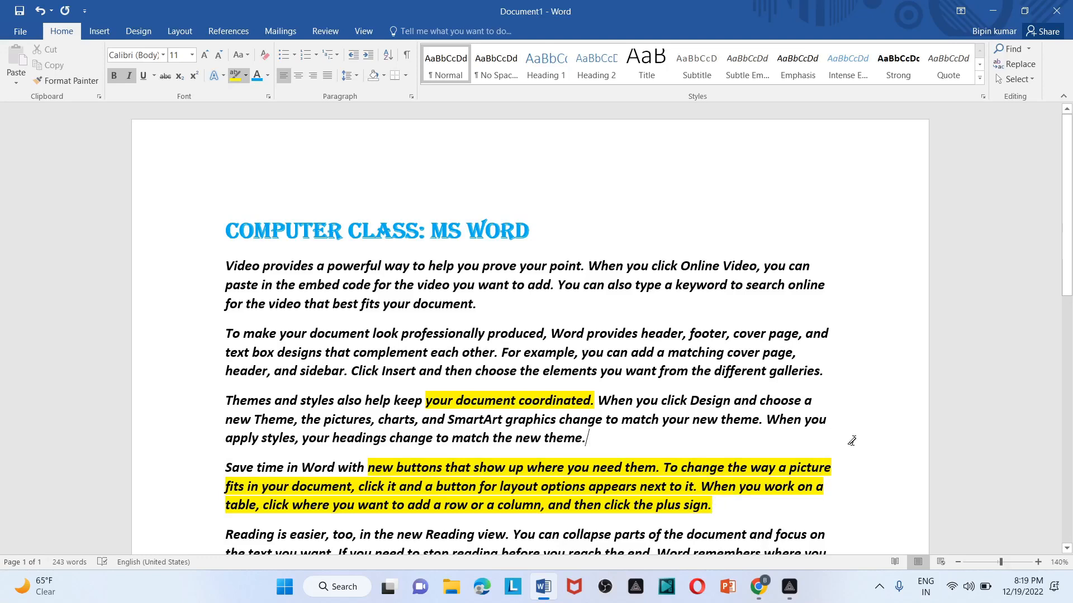
left_click(237, 78)
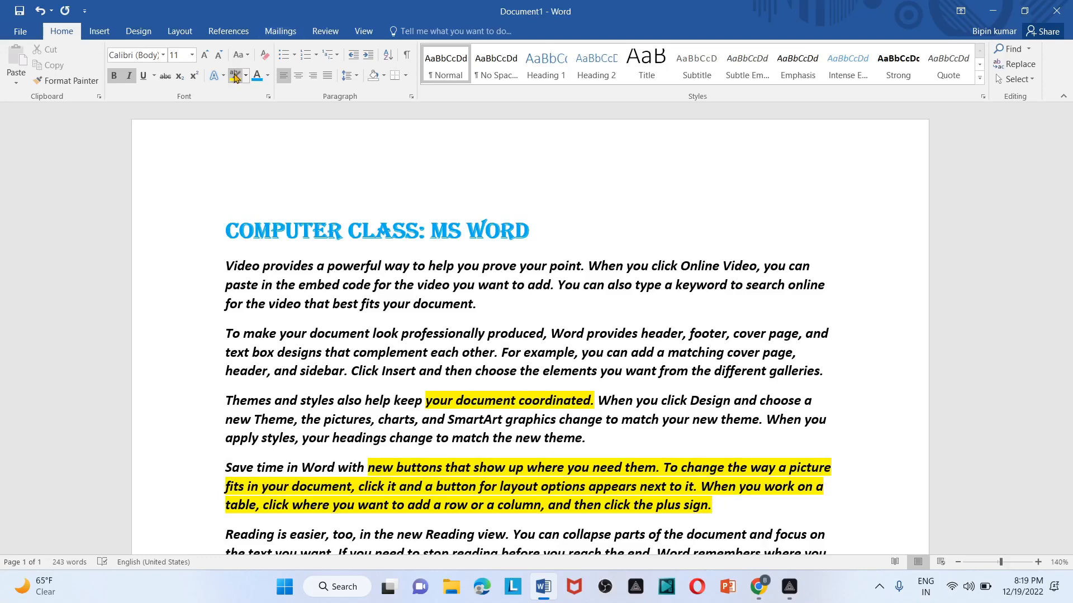
left_click(246, 77)
left_click(246, 77)
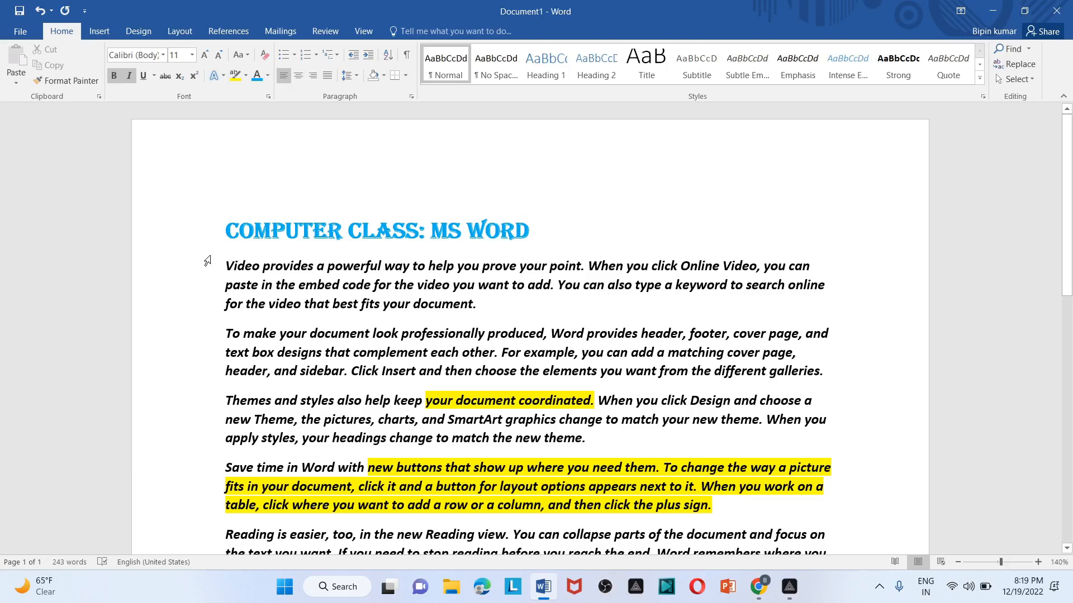
- Convert the first body paragraph, beginning "Video provides a powerful way", to lowercase with Change Case
left_click_drag(223, 262, 553, 321)
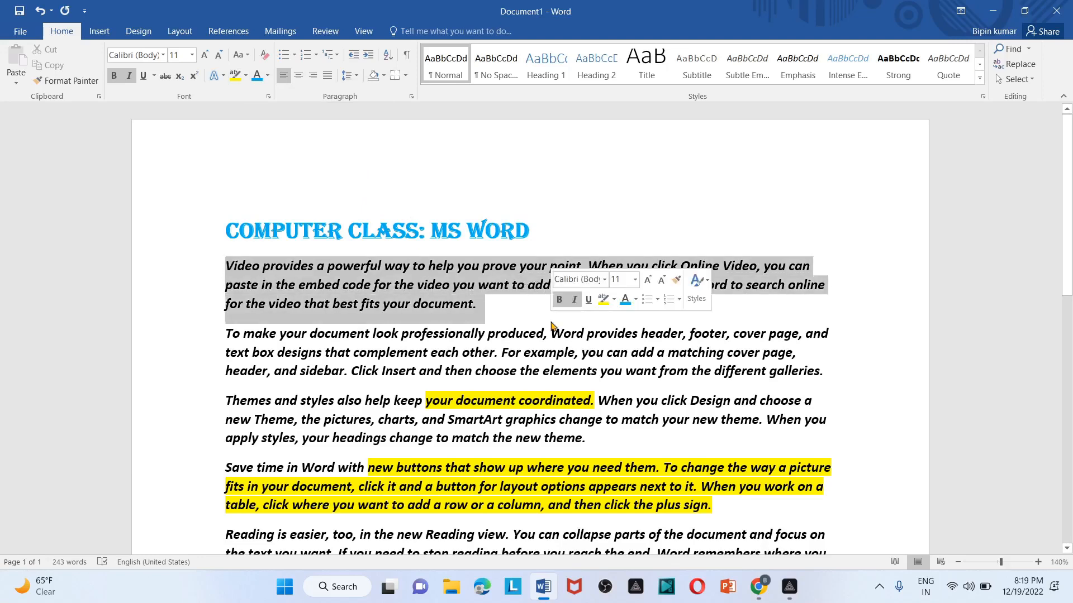
left_click(246, 55)
left_click(266, 73)
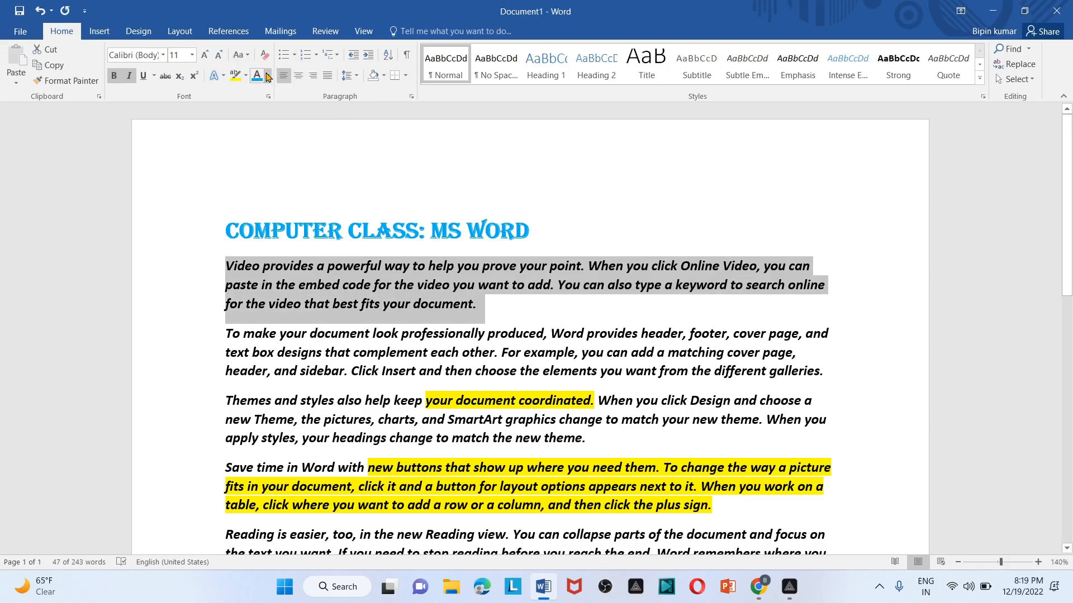
left_click(246, 55)
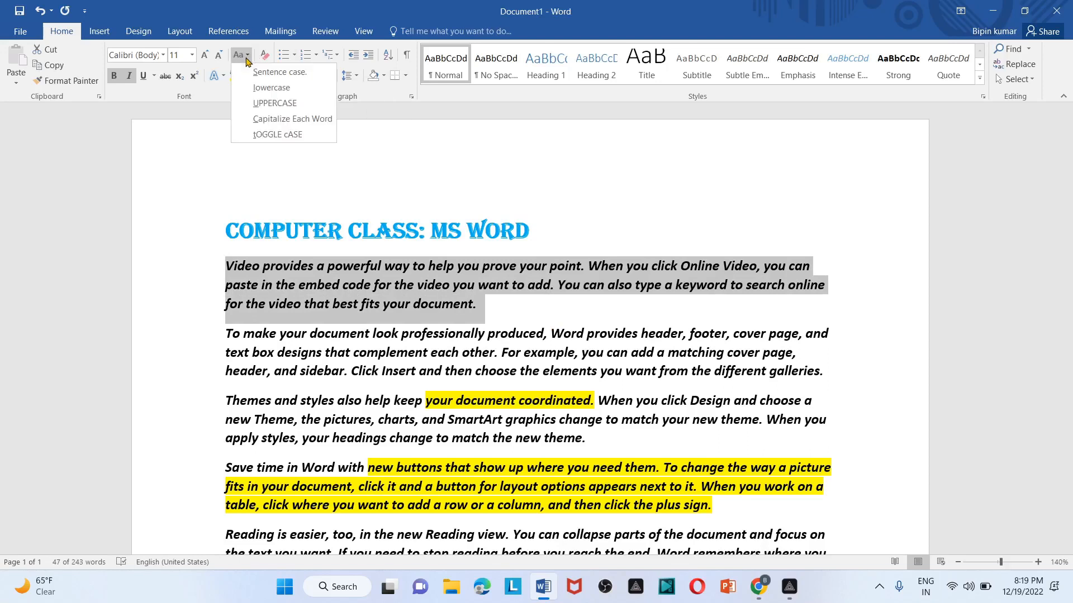
left_click(270, 88)
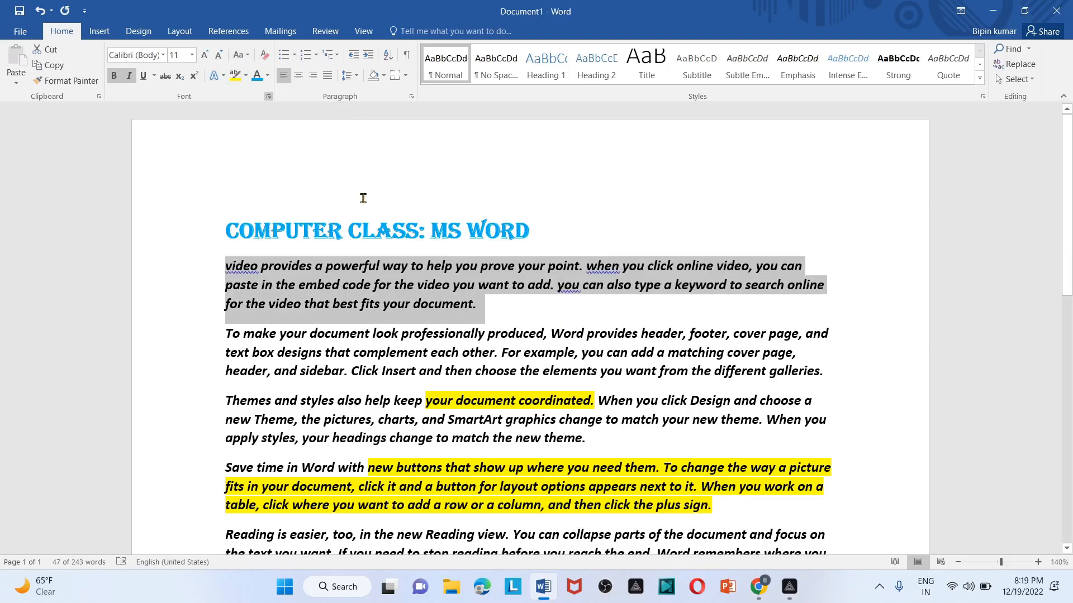
left_click(509, 314)
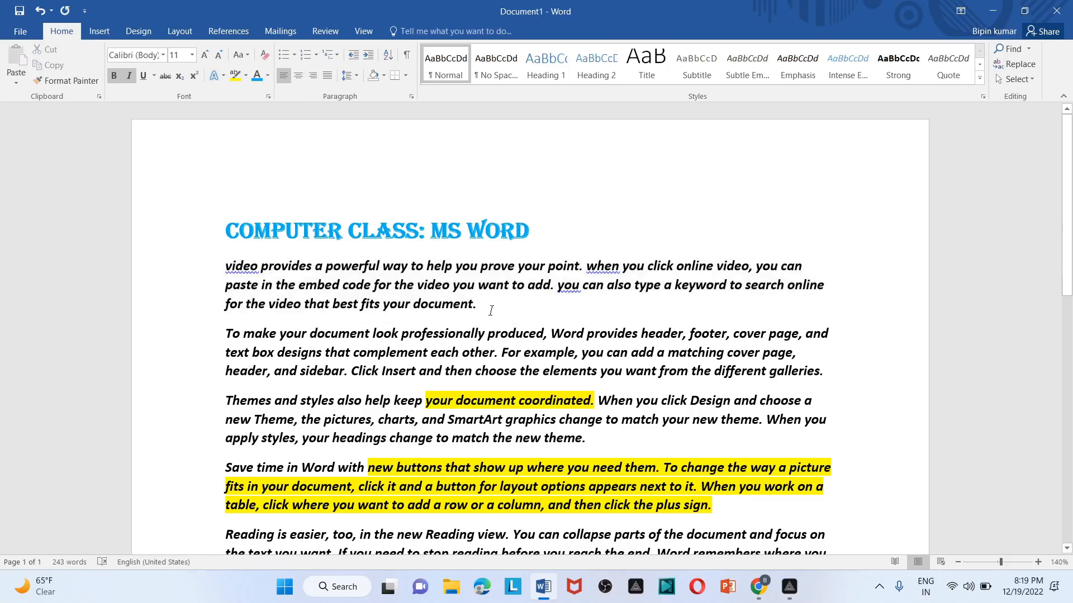
- Convert the whole first body paragraph to UPPERCASE with Change Case
left_click_drag(478, 307, 192, 282)
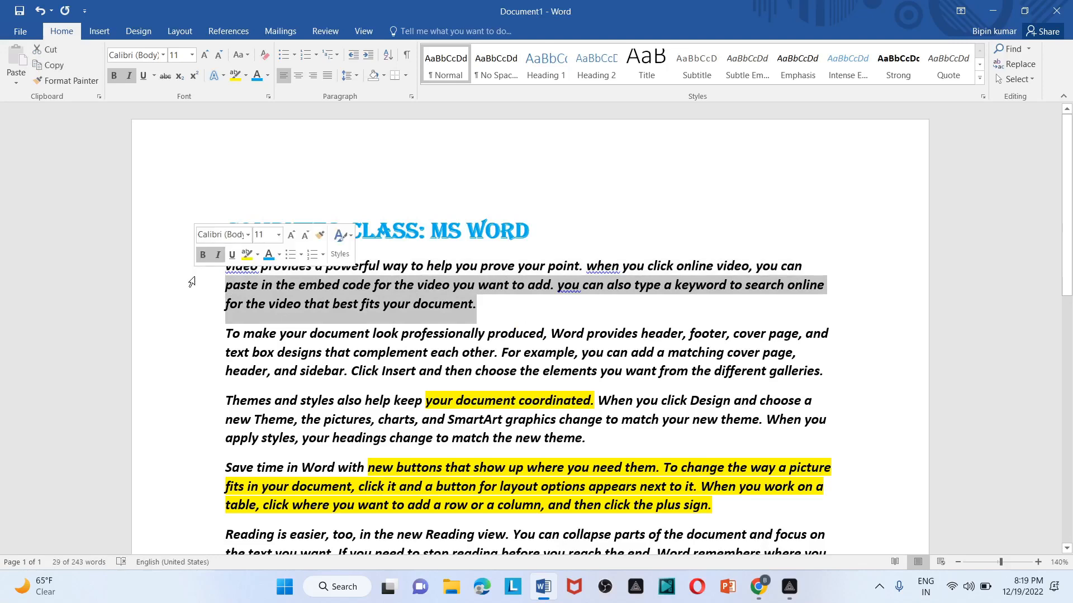
left_click_drag(481, 313, 225, 266)
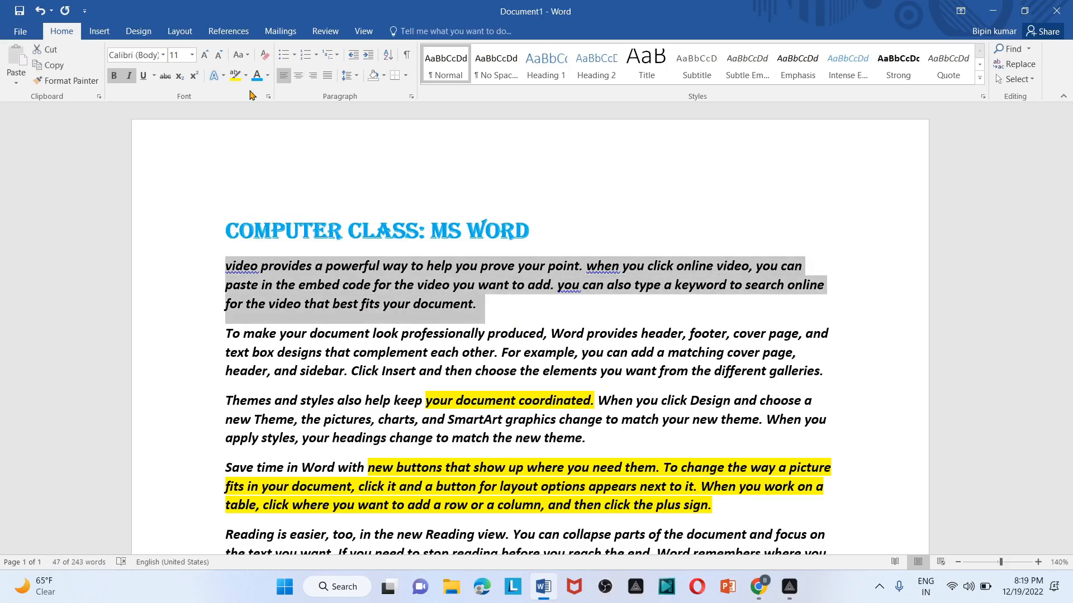
left_click(240, 55)
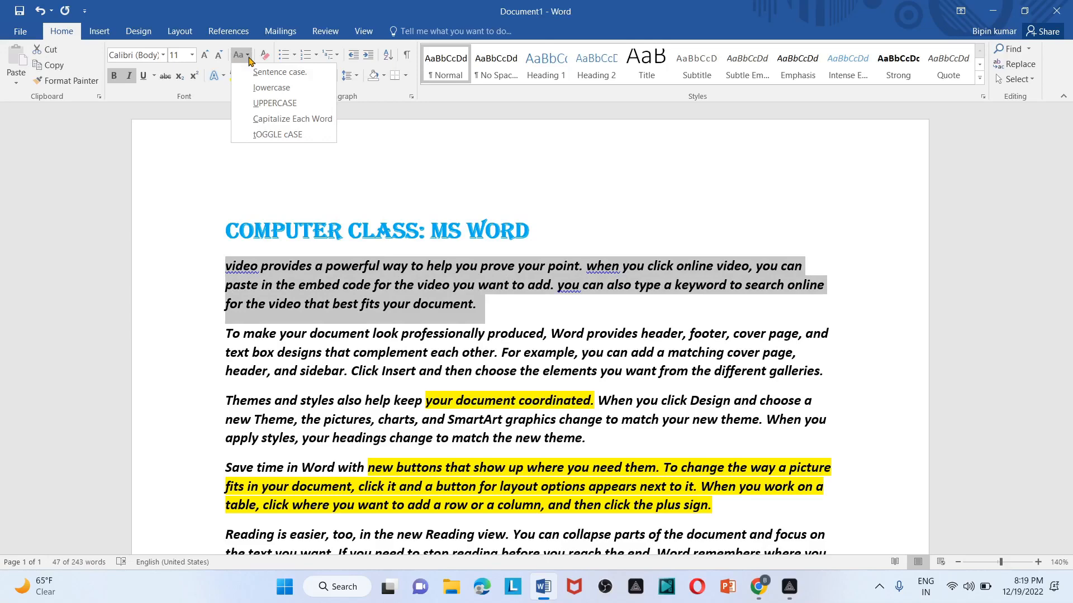
left_click(279, 105)
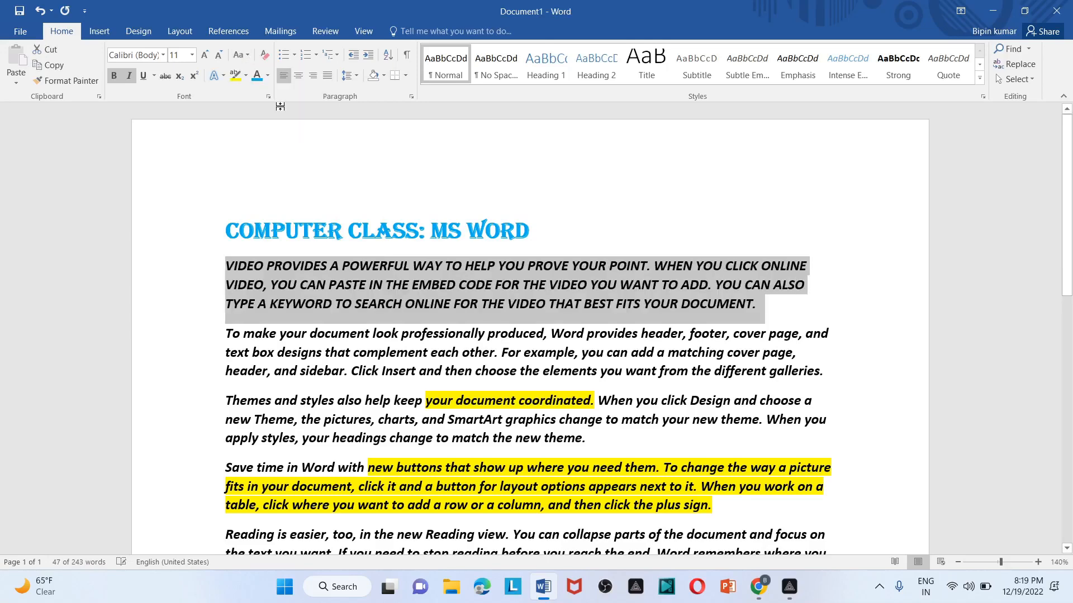
left_click(668, 252)
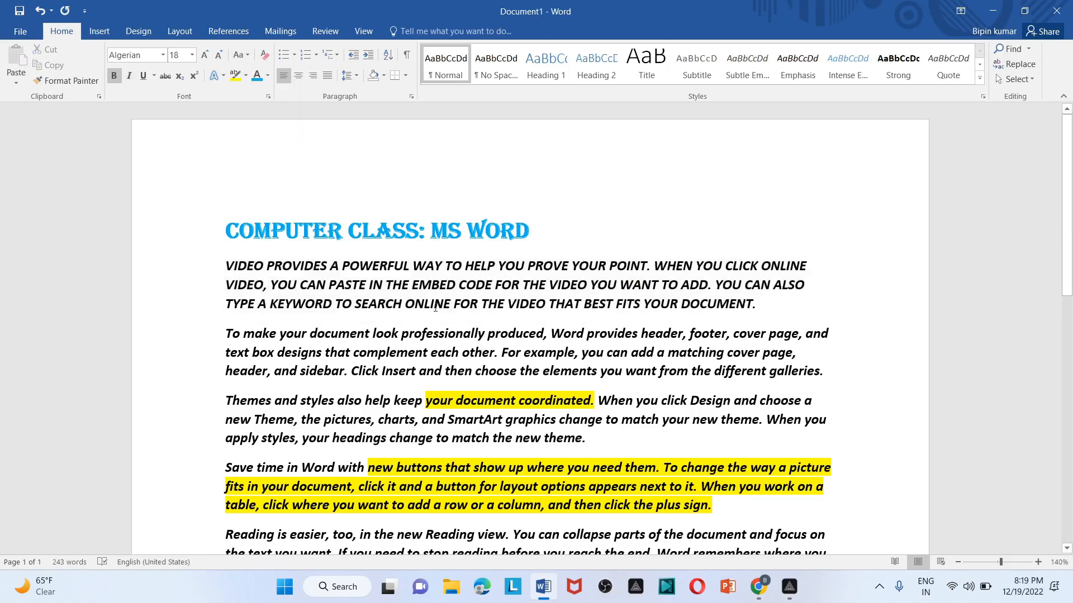
- Convert the uppercase first body paragraph back to lowercase with Change Case
left_click_drag(222, 268, 804, 307)
left_click(248, 60)
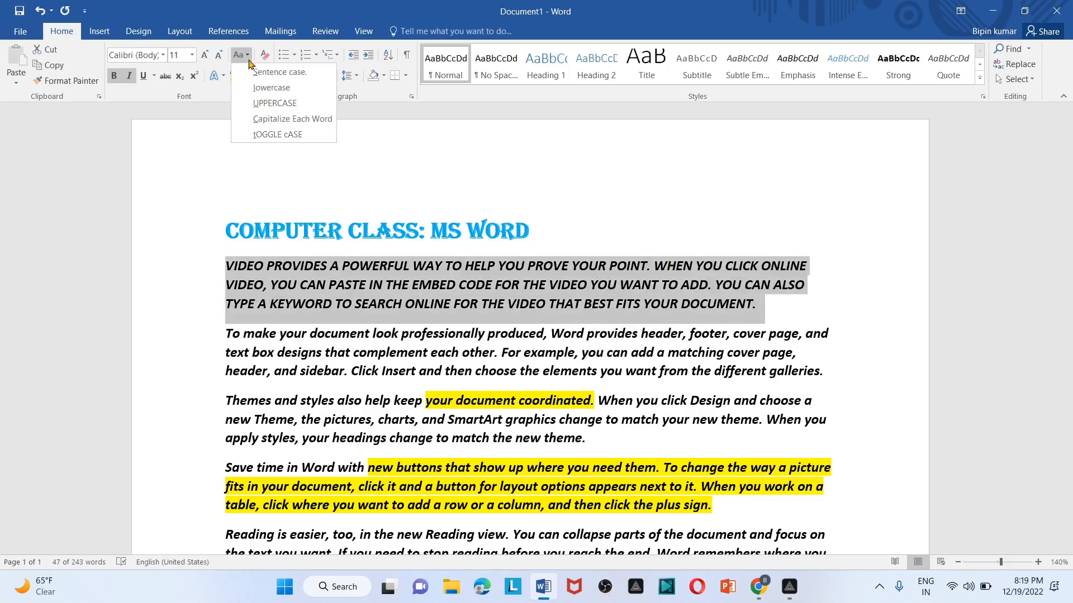
left_click(271, 87)
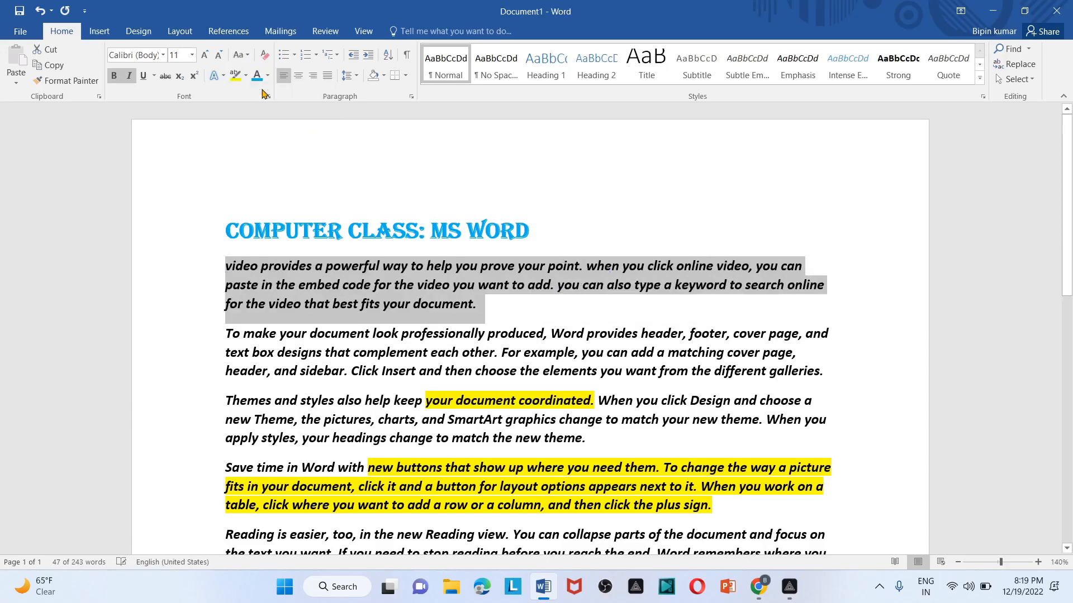
left_click(490, 288)
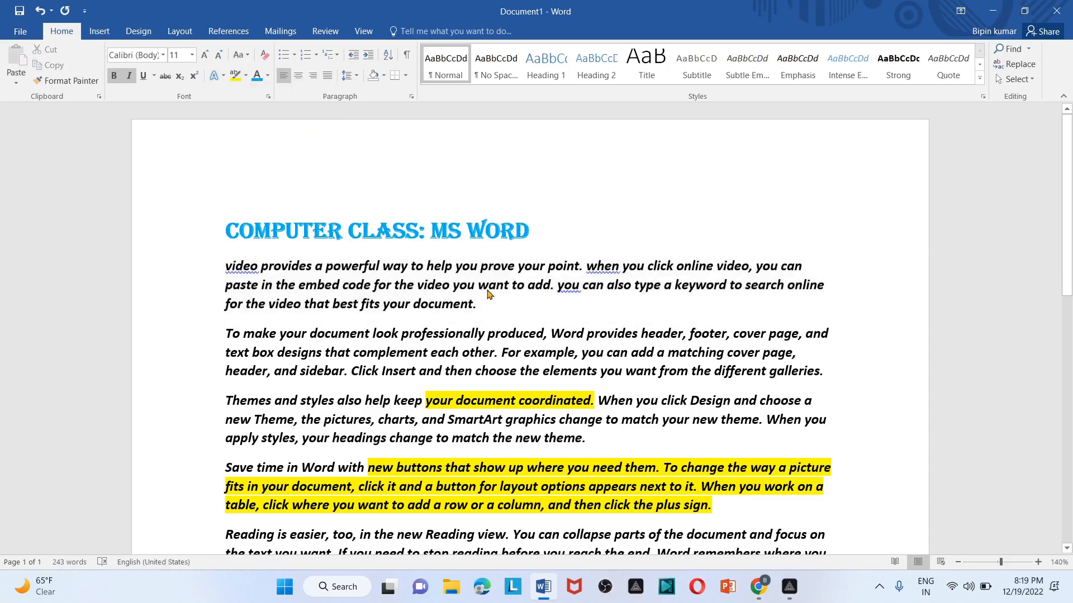
- Convert the whole first body paragraph, beginning "video provides a powerful way", to UPPERCASE with Change Case
left_click_drag(486, 302, 215, 284)
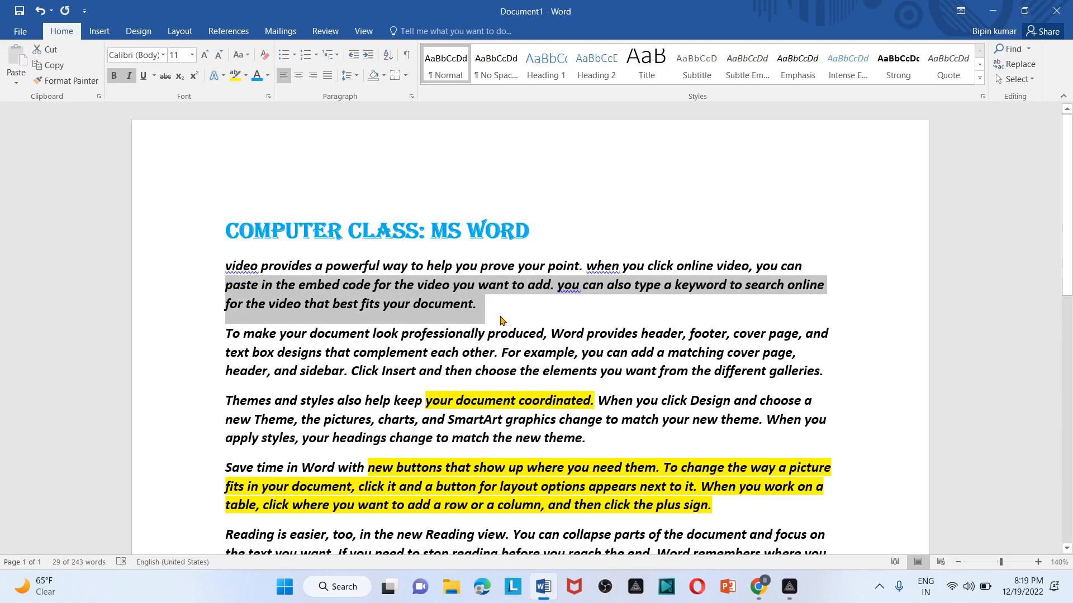
left_click_drag(487, 305, 206, 270)
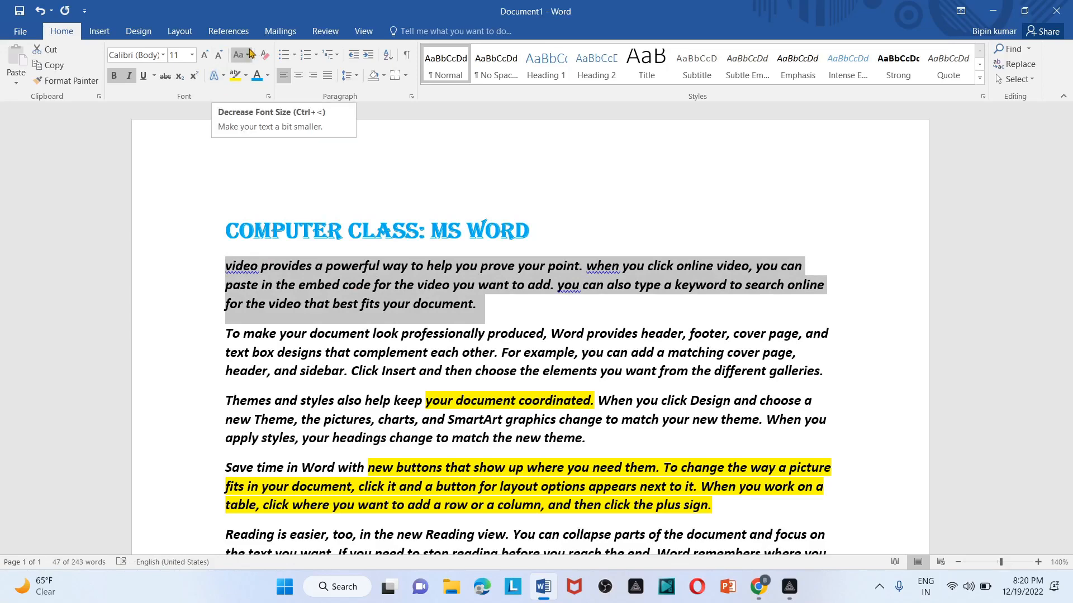
left_click(250, 56)
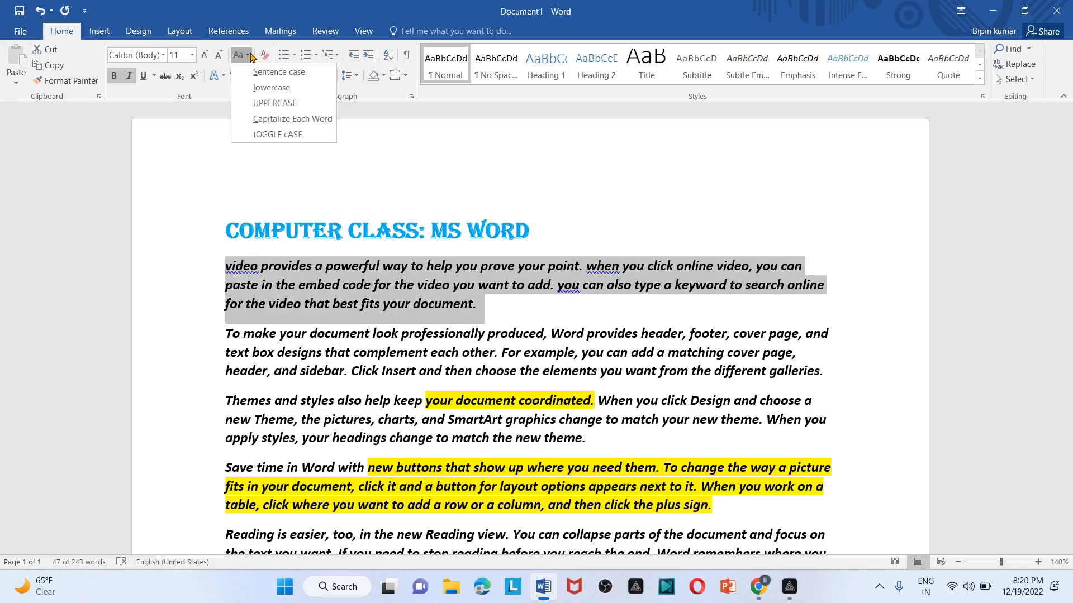
left_click(274, 108)
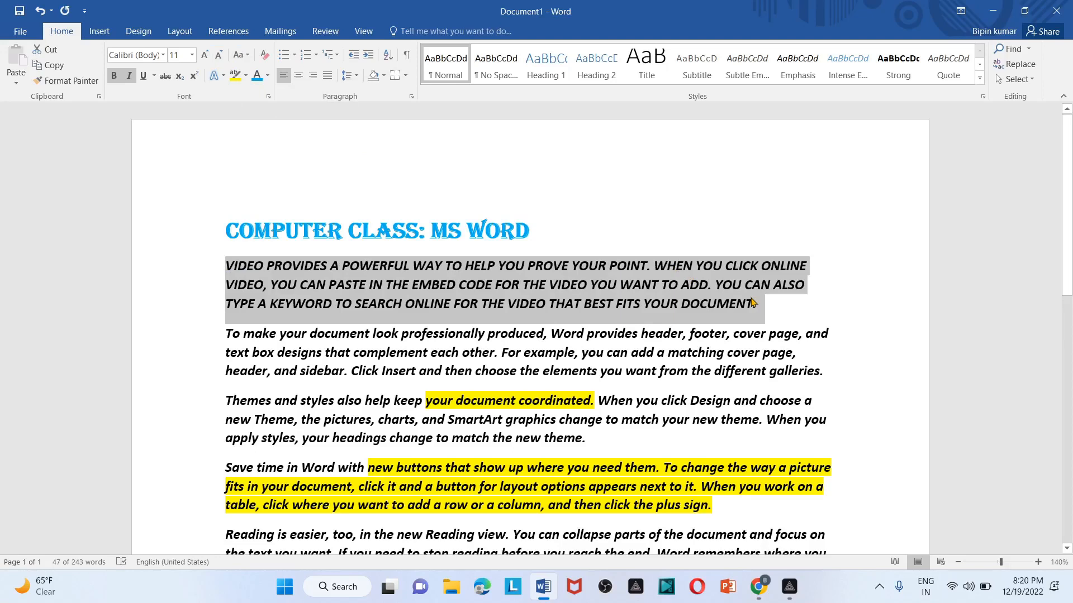
left_click(781, 309)
left_click_drag(782, 309, 218, 272)
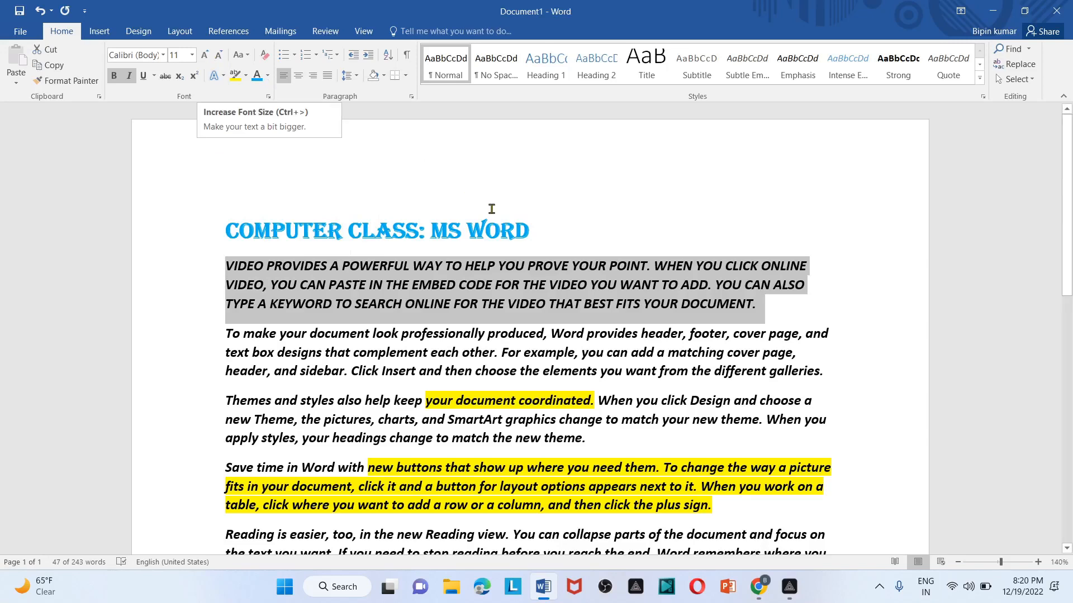
- Insert blank lines above the "COMPUTER CLASS: MS WORD" heading
left_click(228, 227)
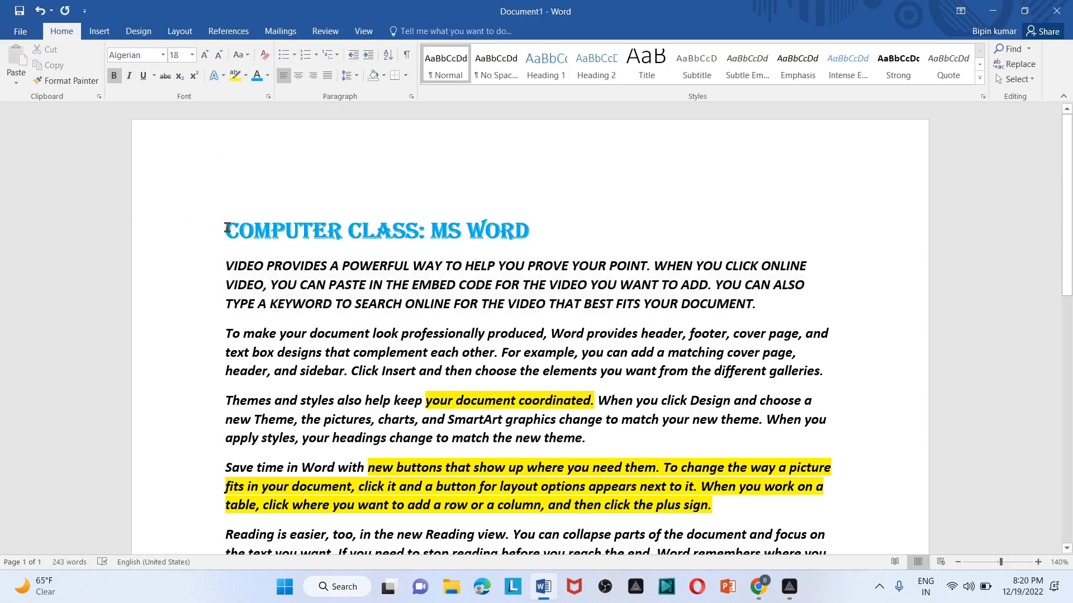
key("Return")
key("Return")
key("Return")
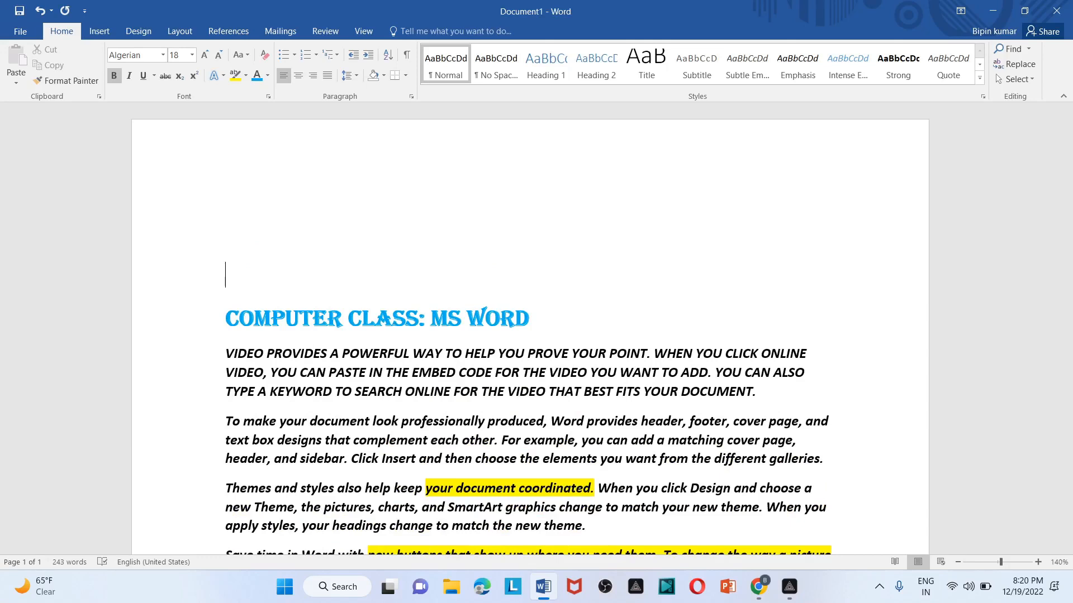
- Enter the title "MICROSOFT OFFICE" on the blank line directly above the "COMPUTER CLASS: MS WORD" heading
type("M")
key("BackSpace")
type("MICROSOF")
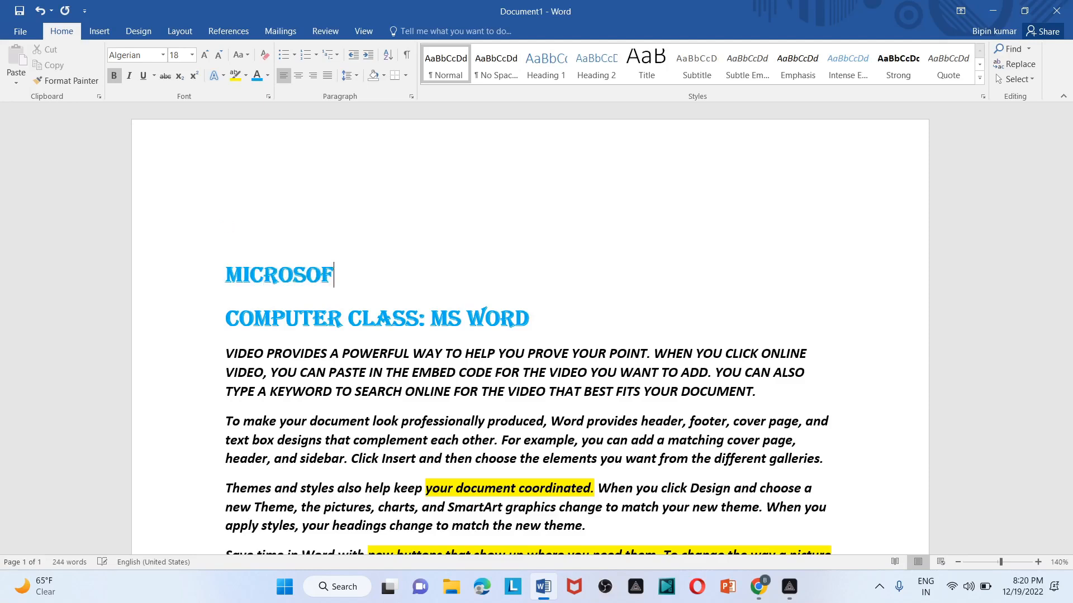
key("BackSpace")
key("BackSpace")
key("BackSpace")
type("SOFT")
key("BackSpace")
key("BackSpace")
key("BackSpace")
key("BackSpace")
key("BackSpace")
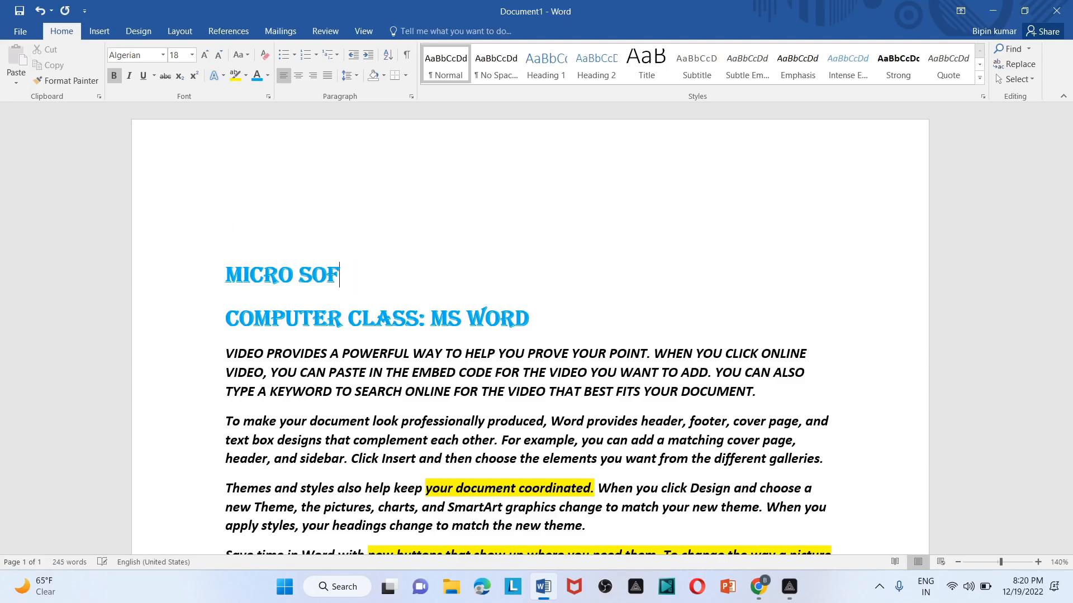
type("SO")
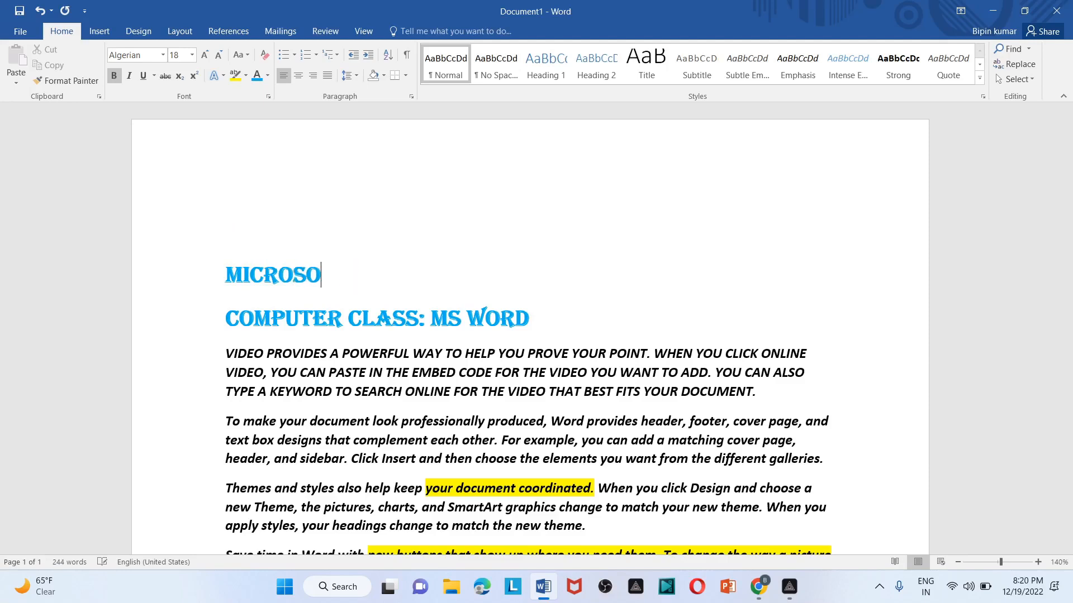
type("FT OFFICE")
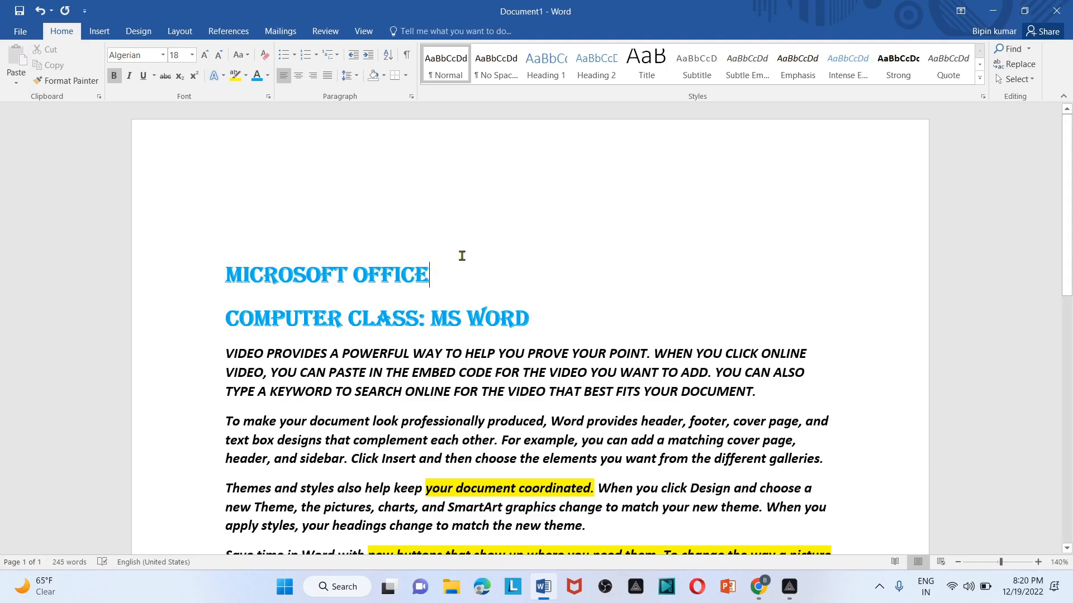
- Remove the empty line above the "MICROSOFT OFFICE" title
left_click_drag(448, 271, 197, 261)
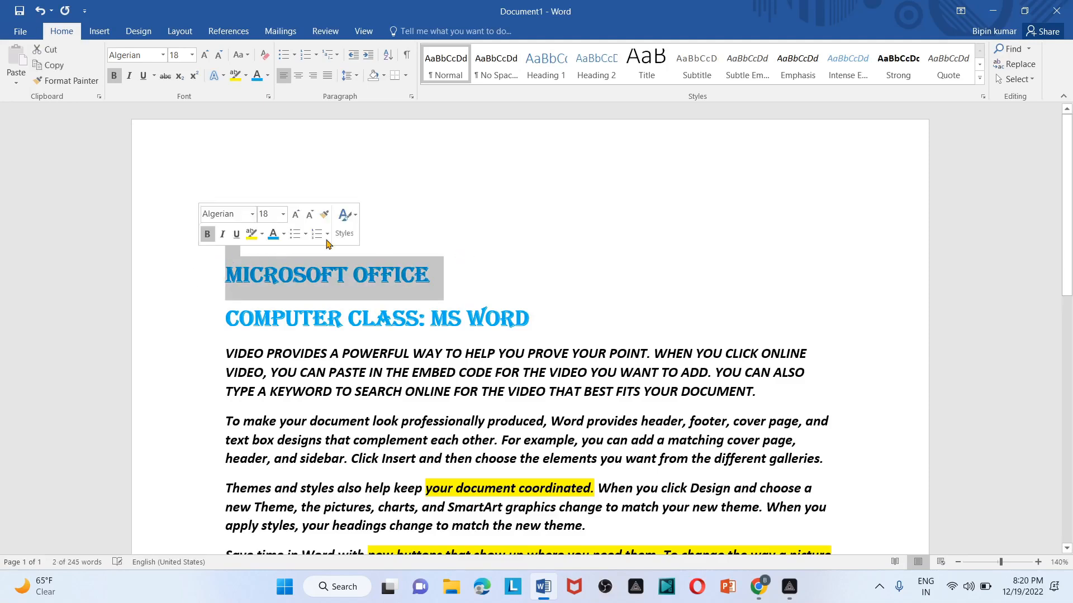
left_click(261, 244)
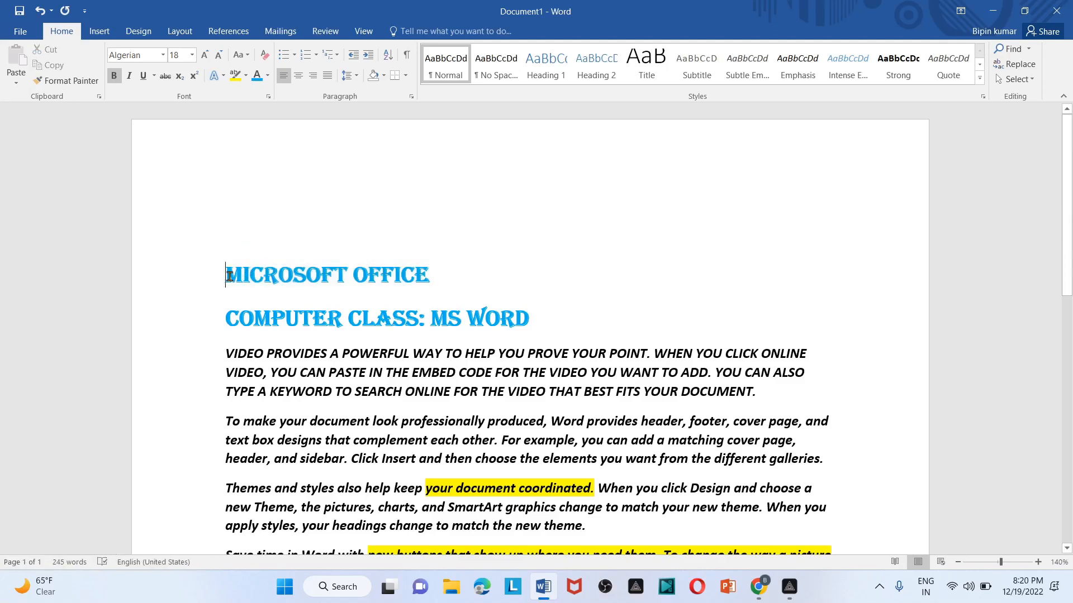
key("BackSpace")
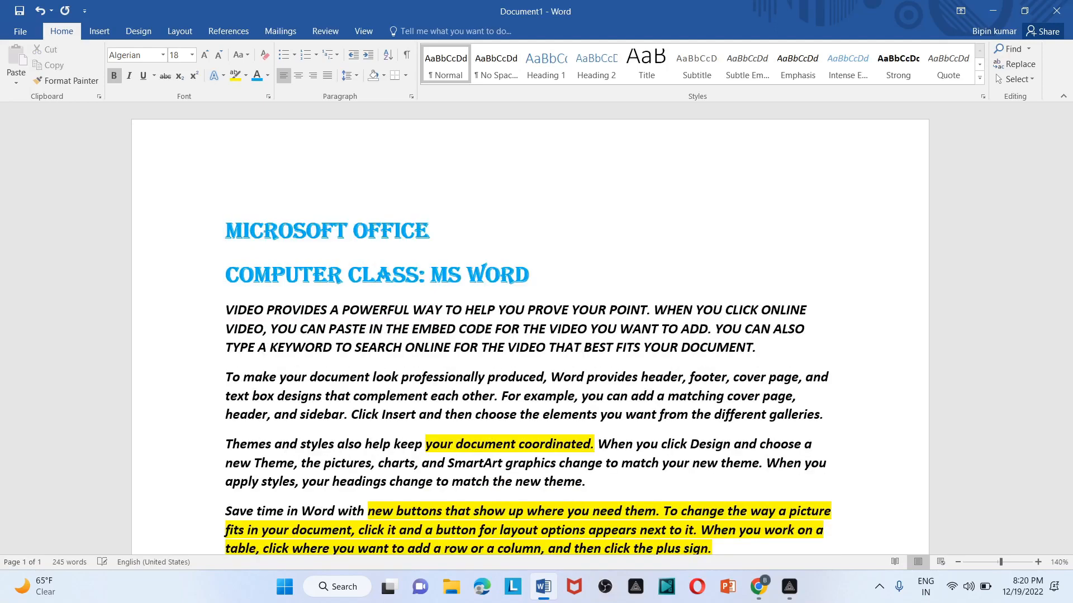
- Convert the "MICROSOFT OFFICE" title to lowercase with Change Case and set its font to Calibri (Body)
triple_click(274, 215)
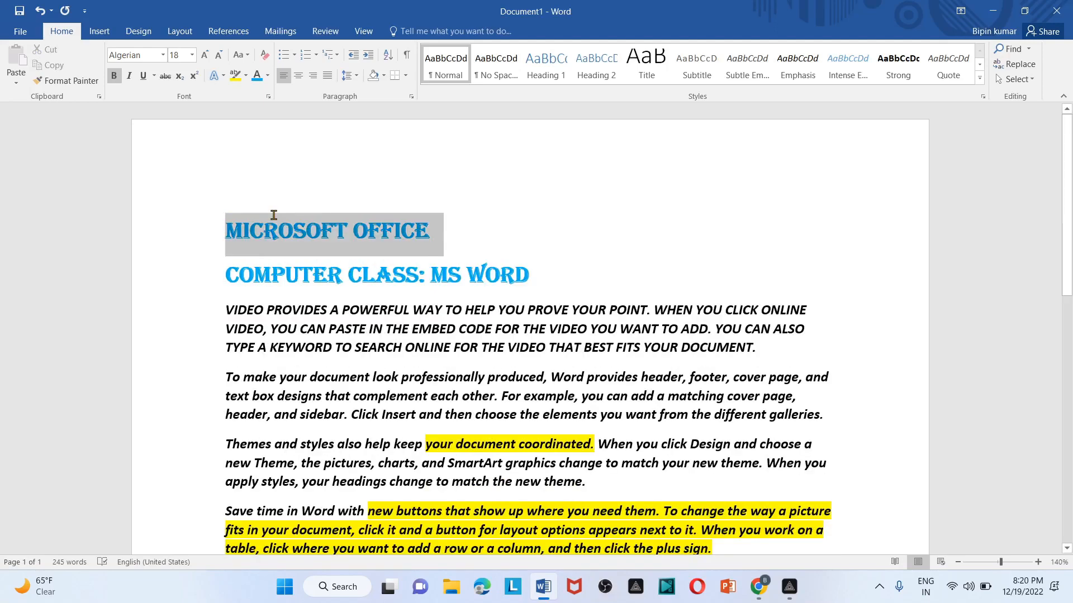
left_click(247, 55)
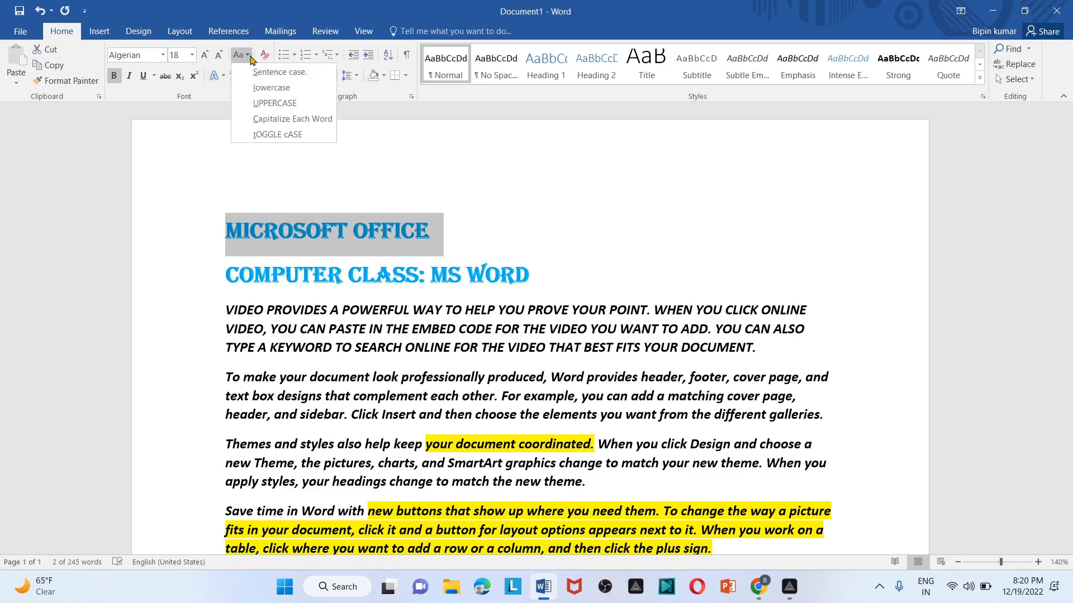
left_click(271, 88)
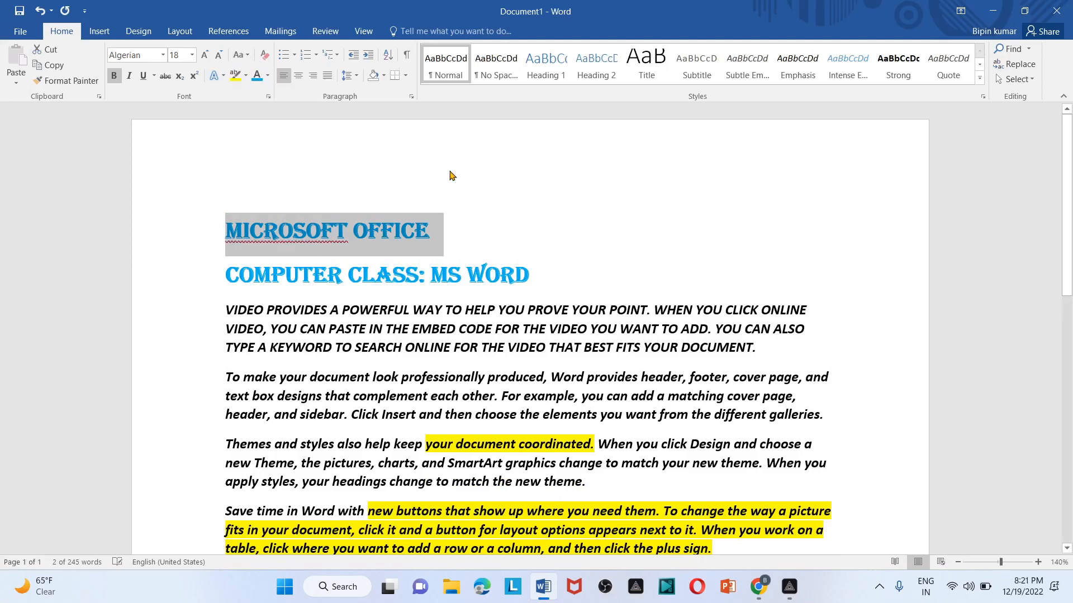
left_click(247, 55)
left_click(274, 91)
left_click(163, 55)
left_click(137, 101)
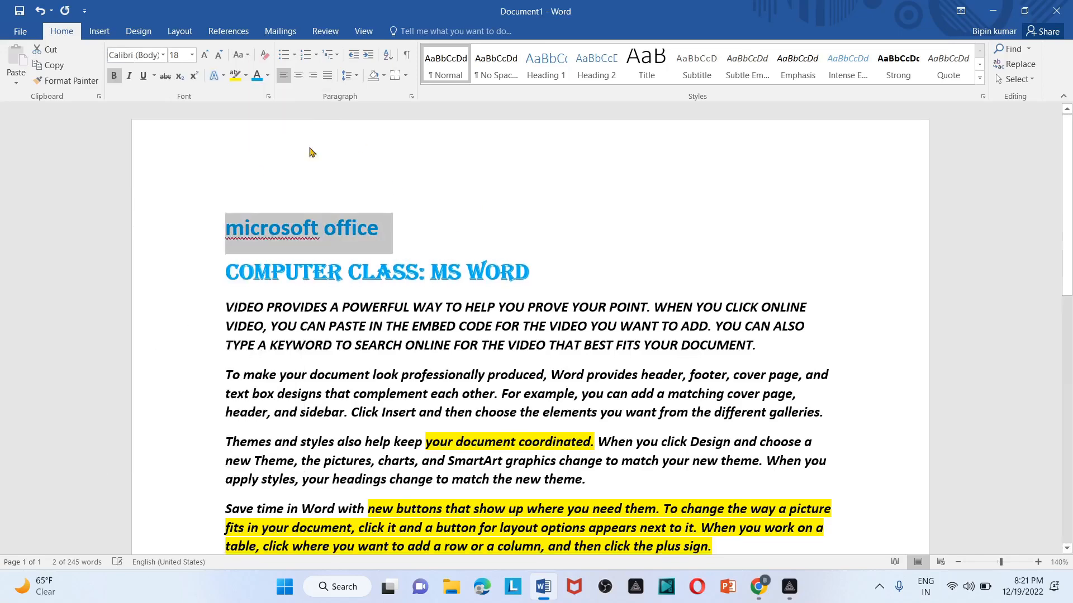
left_click(420, 230)
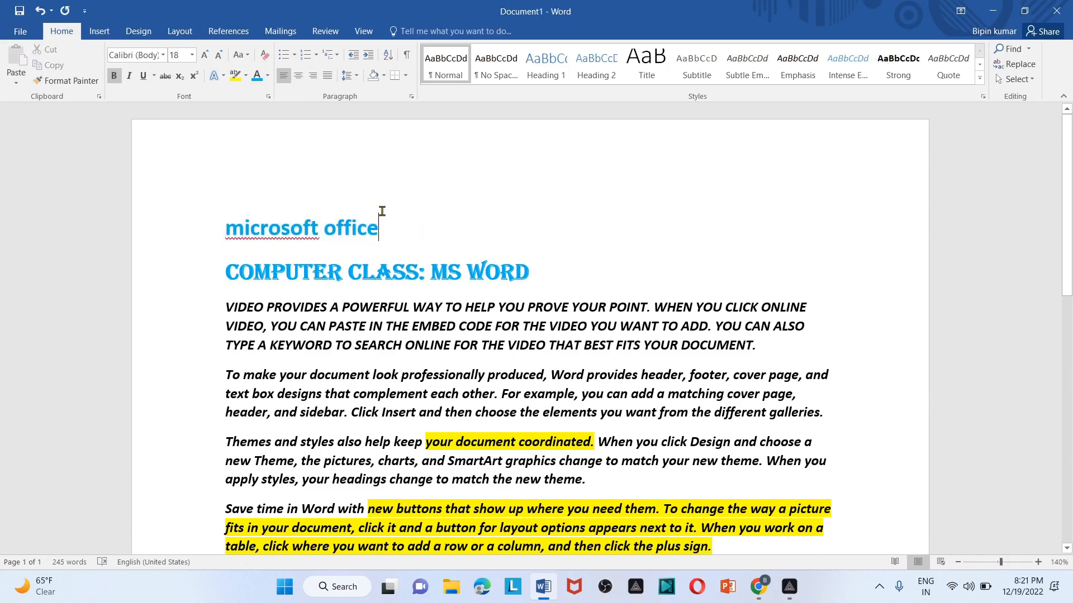
- Apply the suggested spelling "Microsoft" to the flagged title word, and convert the whole title back to lowercase
right_click(284, 231)
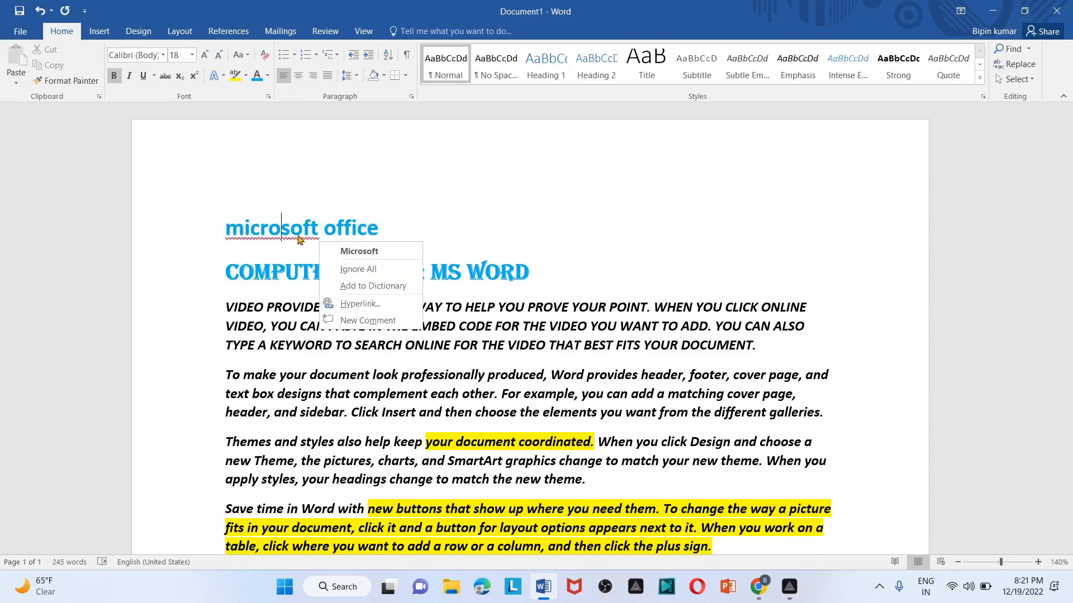
left_click(345, 248)
left_click_drag(390, 228, 196, 221)
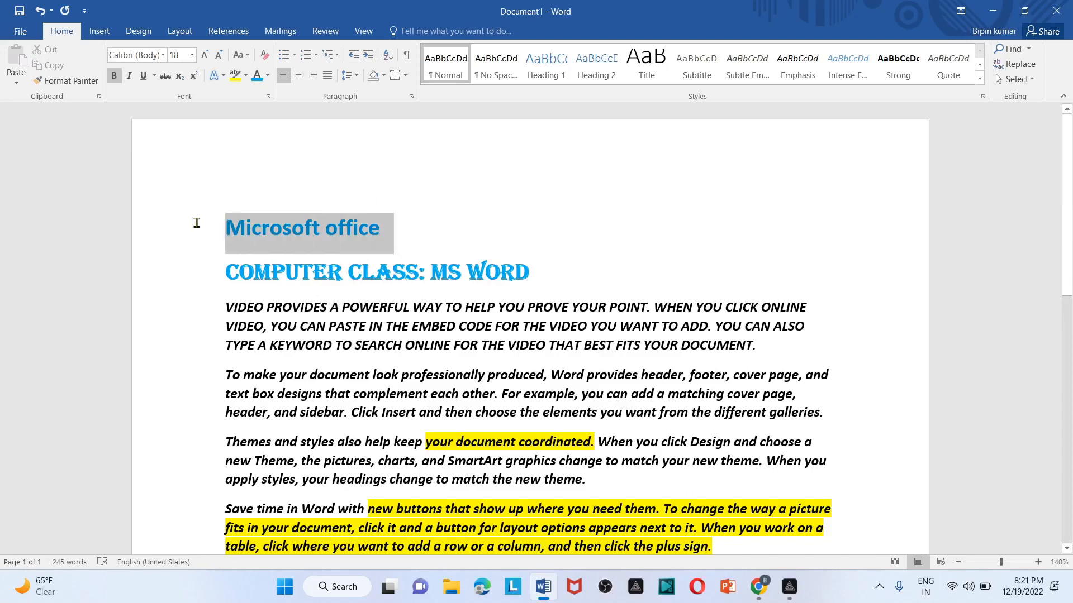
left_click(250, 63)
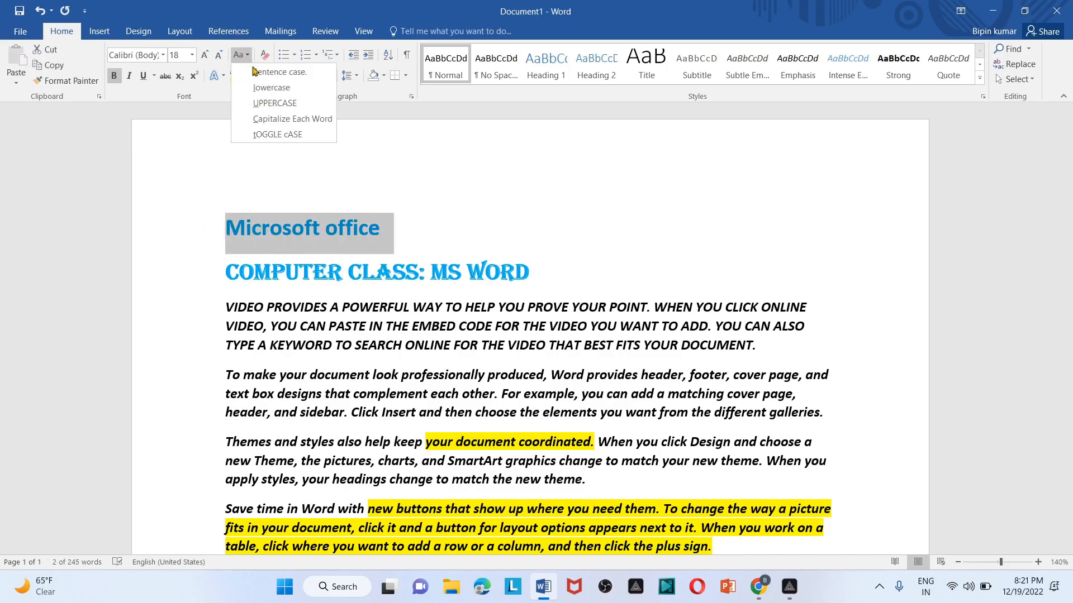
left_click(273, 88)
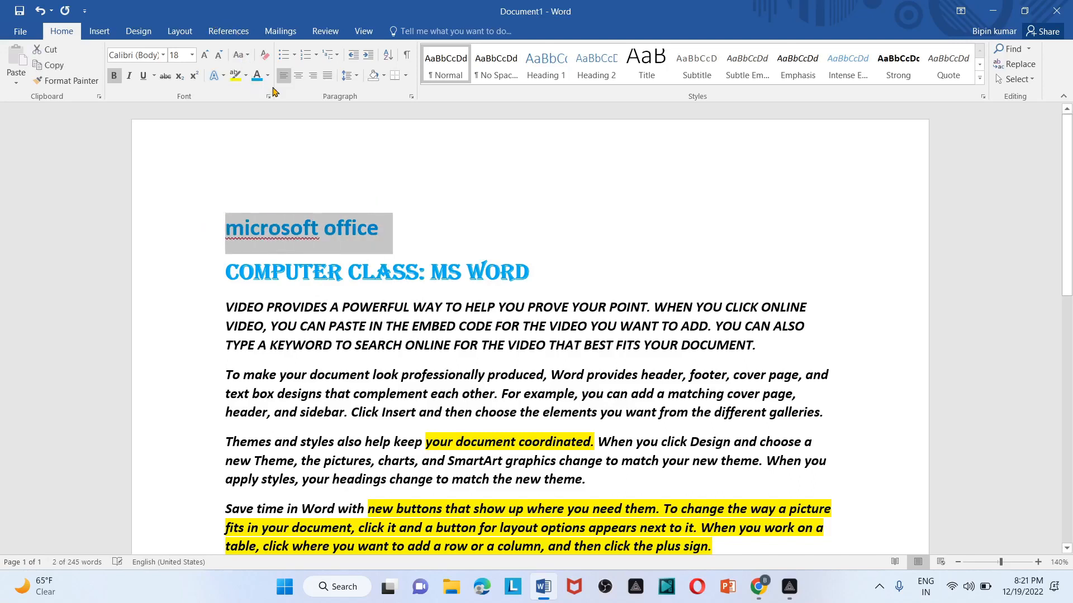
left_click(441, 224)
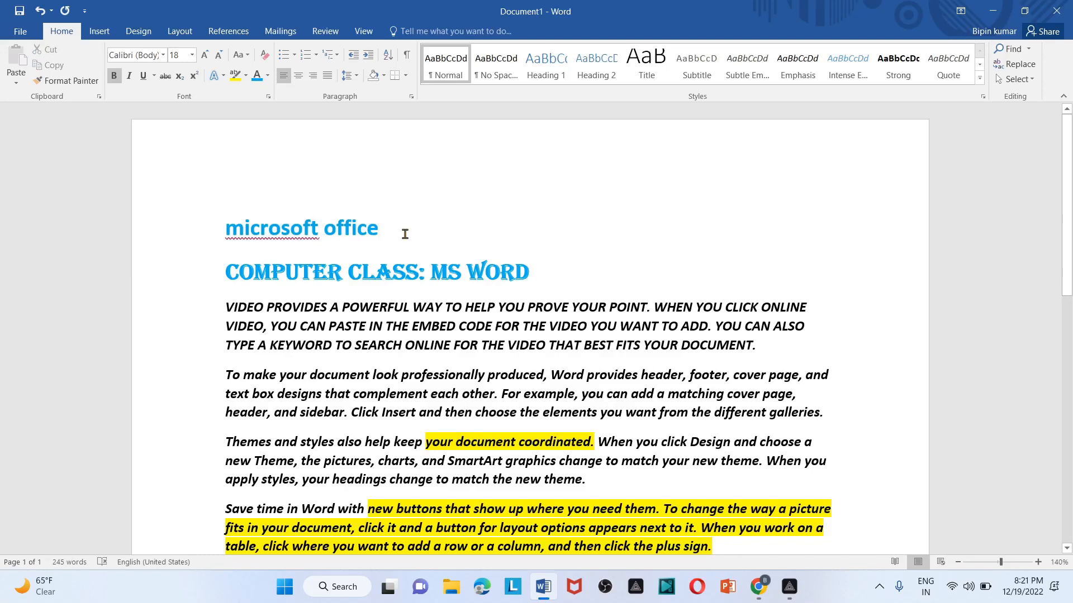
- Convert the "microsoft office" title to UPPERCASE with Change Case
left_click(202, 223)
left_click(250, 56)
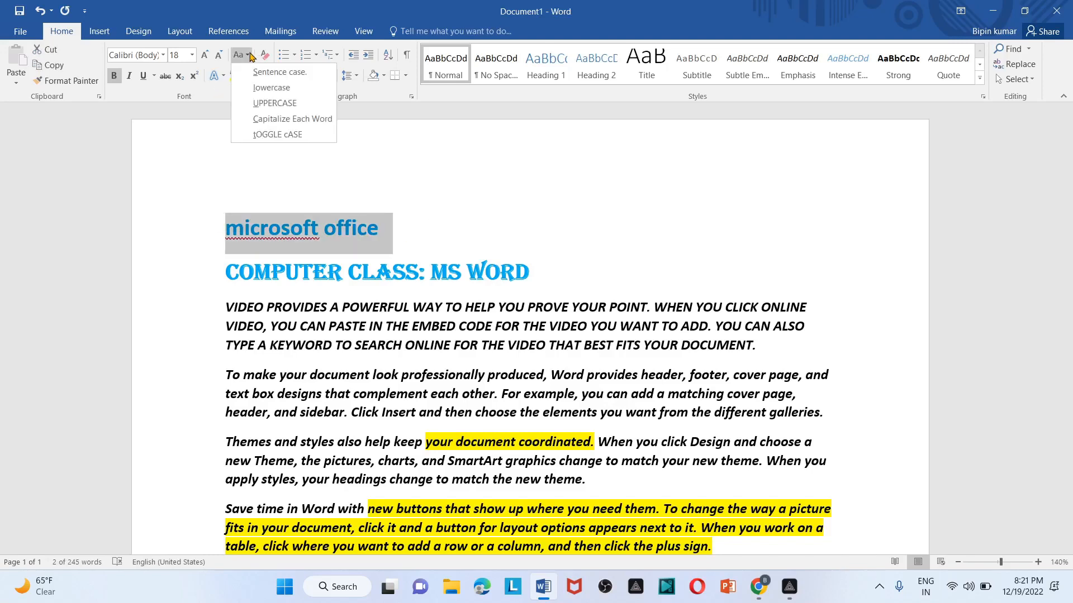
left_click(295, 103)
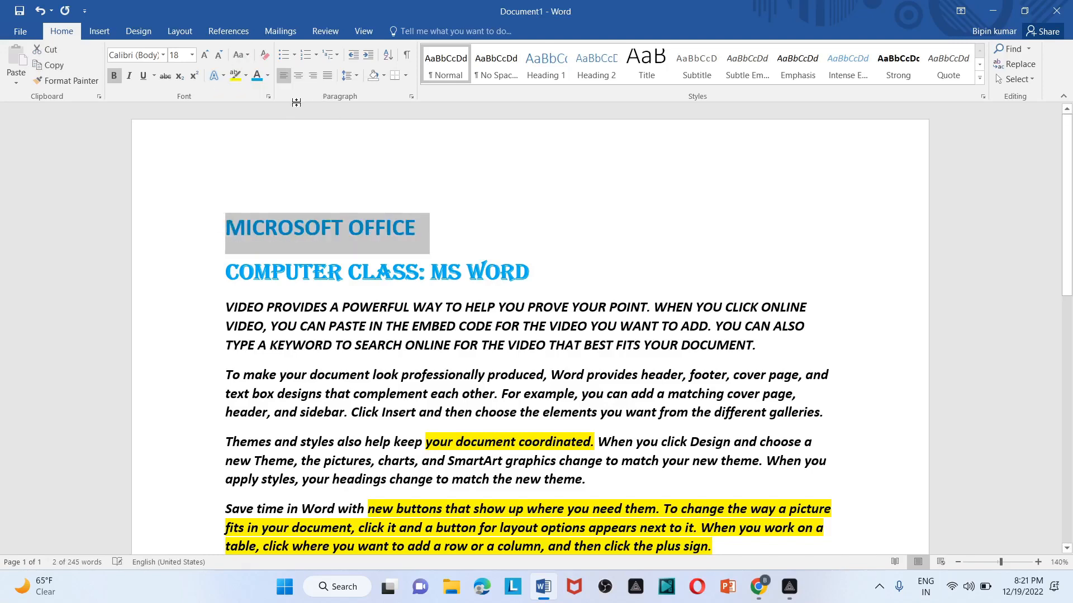
left_click(472, 235)
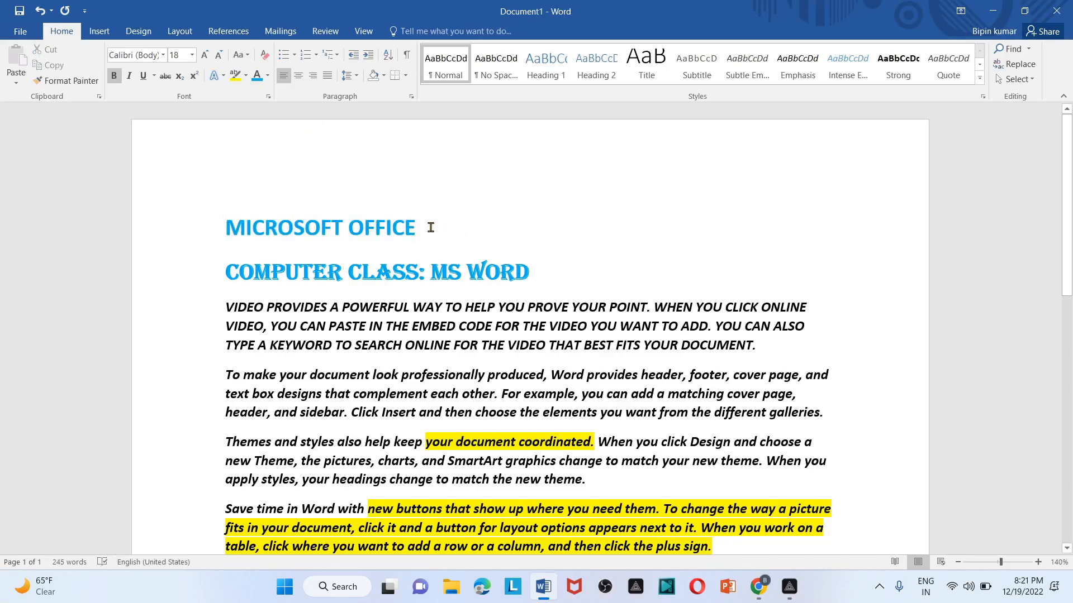
- Underline the "MICROSOFT OFFICE" title with a double underline
left_click_drag(415, 229, 226, 226)
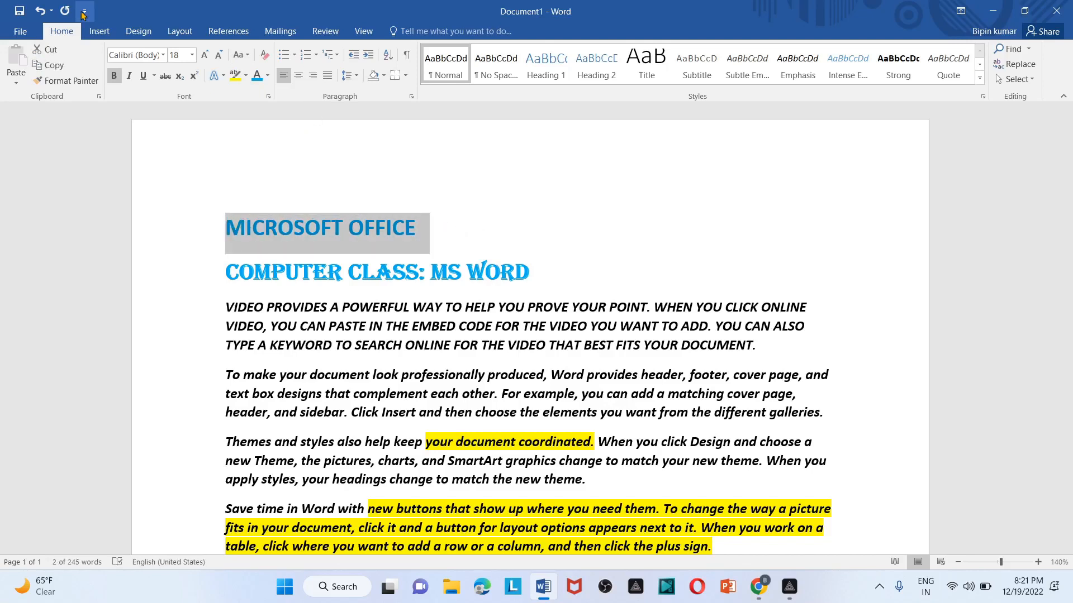
left_click(143, 77)
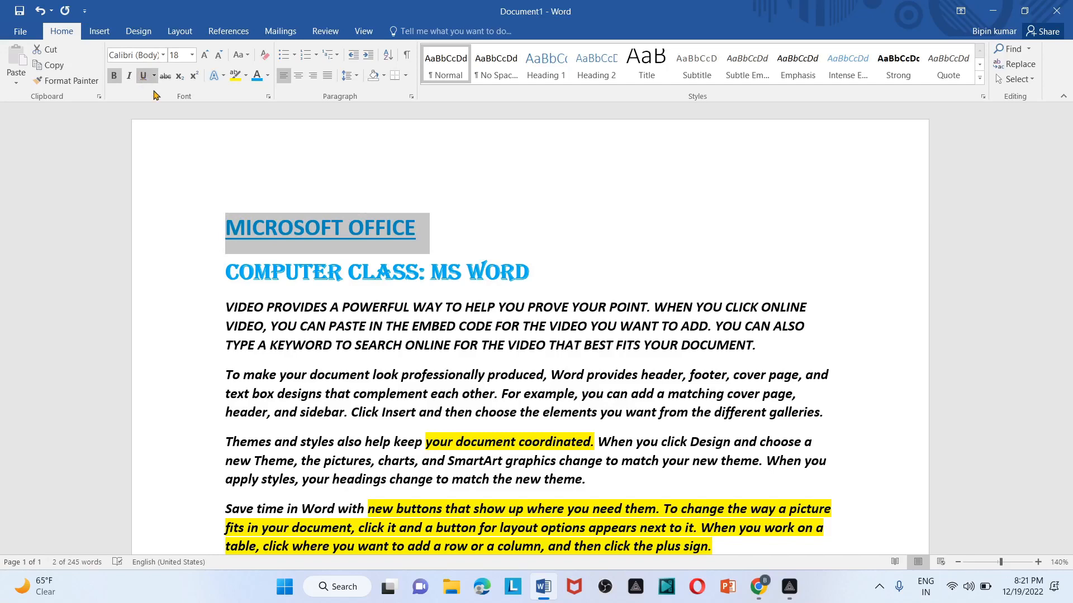
left_click(155, 77)
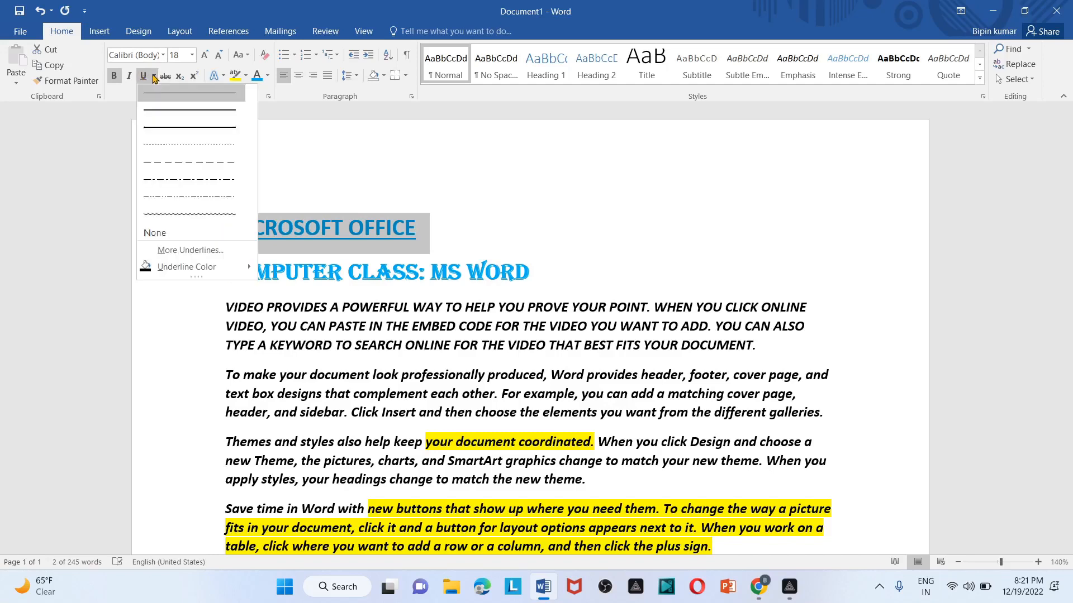
left_click(178, 112)
left_click(530, 234)
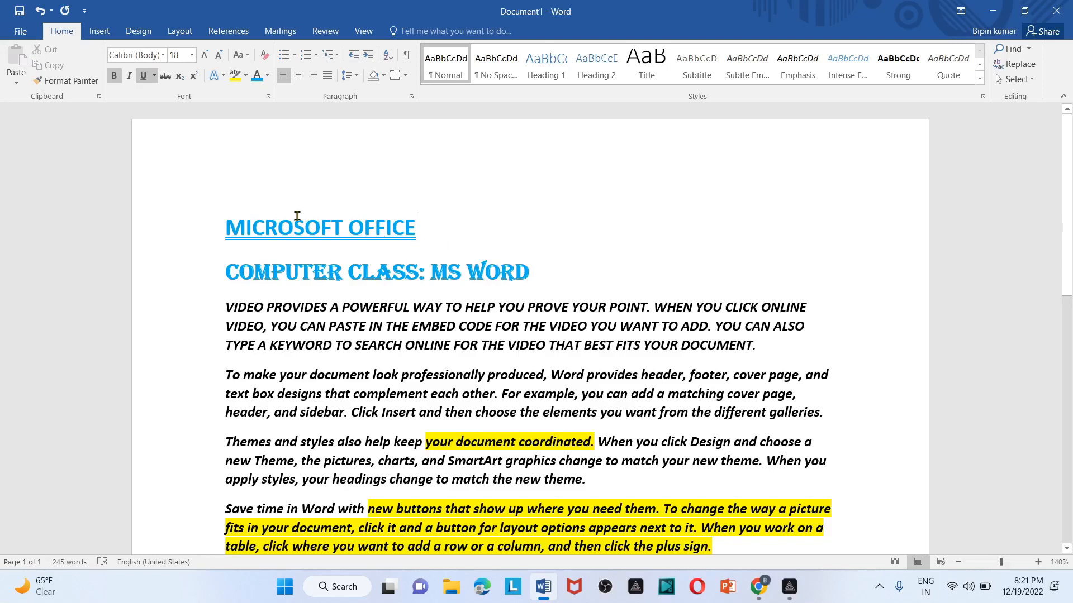
- Set the underline color of the "MICROSOFT OFFICE" title to standard red
left_click(214, 226)
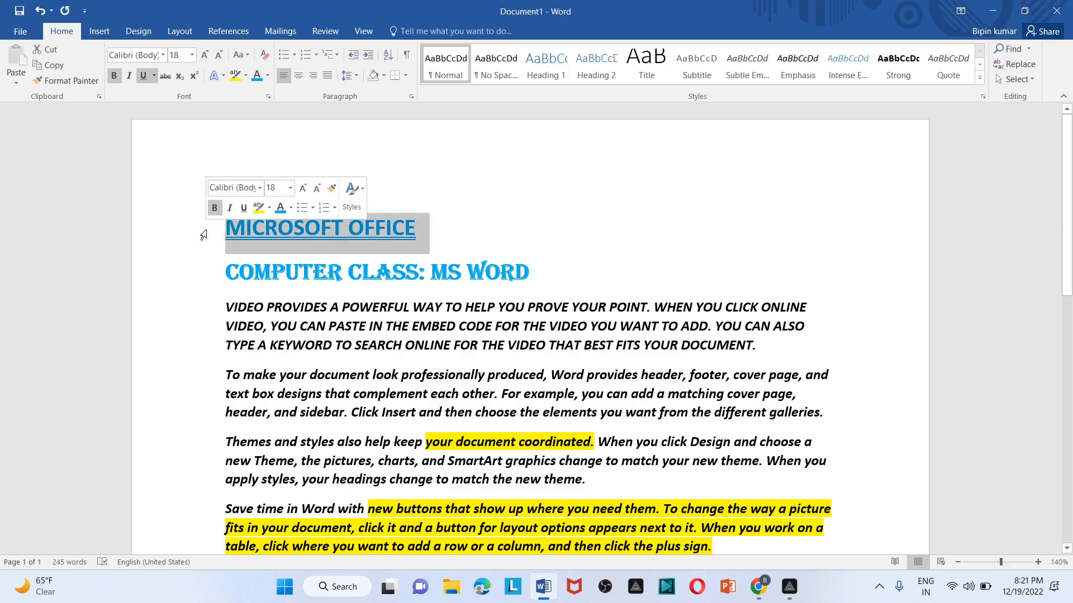
left_click(154, 77)
mouse_move(151, 267)
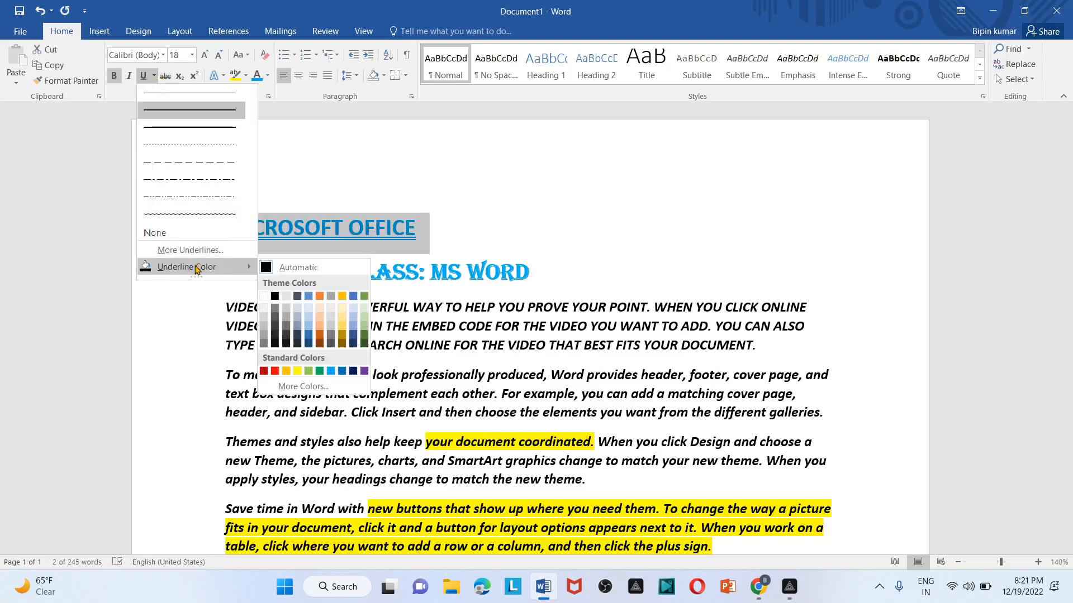
left_click(275, 372)
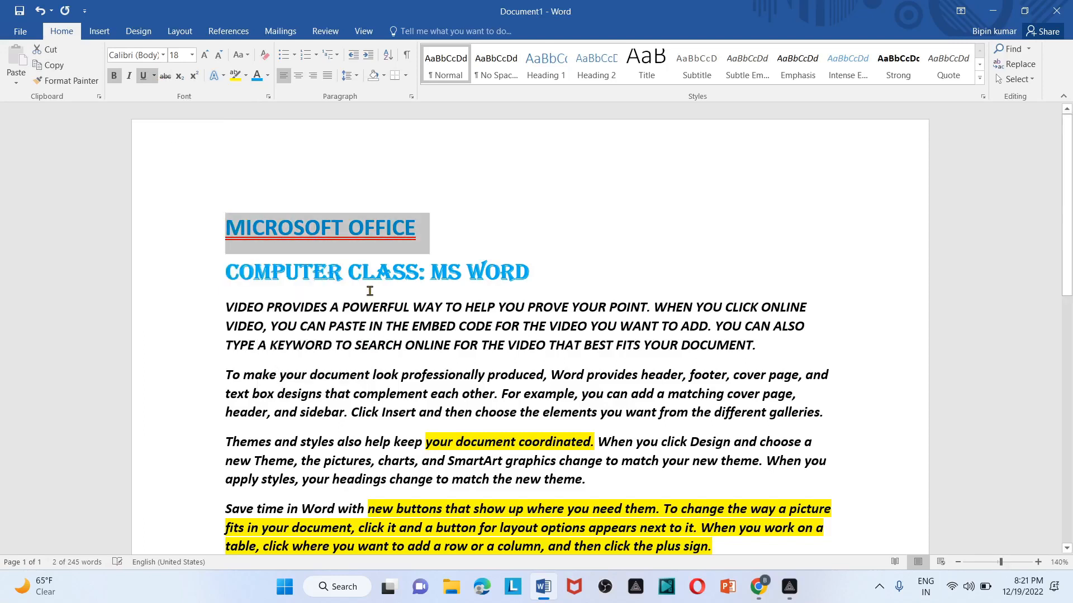
left_click(486, 224)
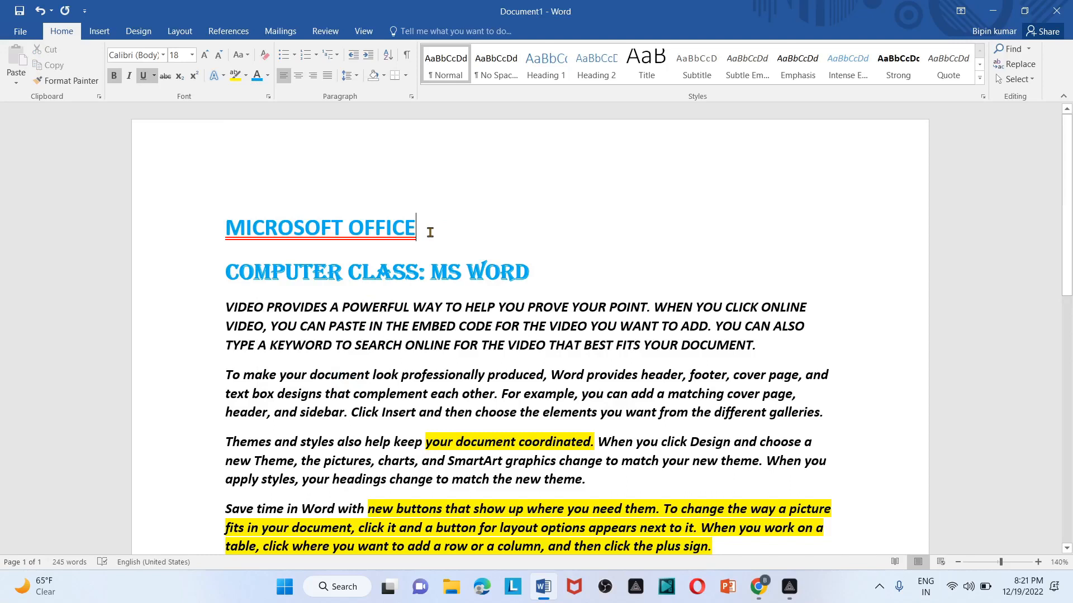
- Change the letter case of the "MICROSOFT OFFICE" title to Capitalize Each Word
left_click_drag(430, 233, 225, 228)
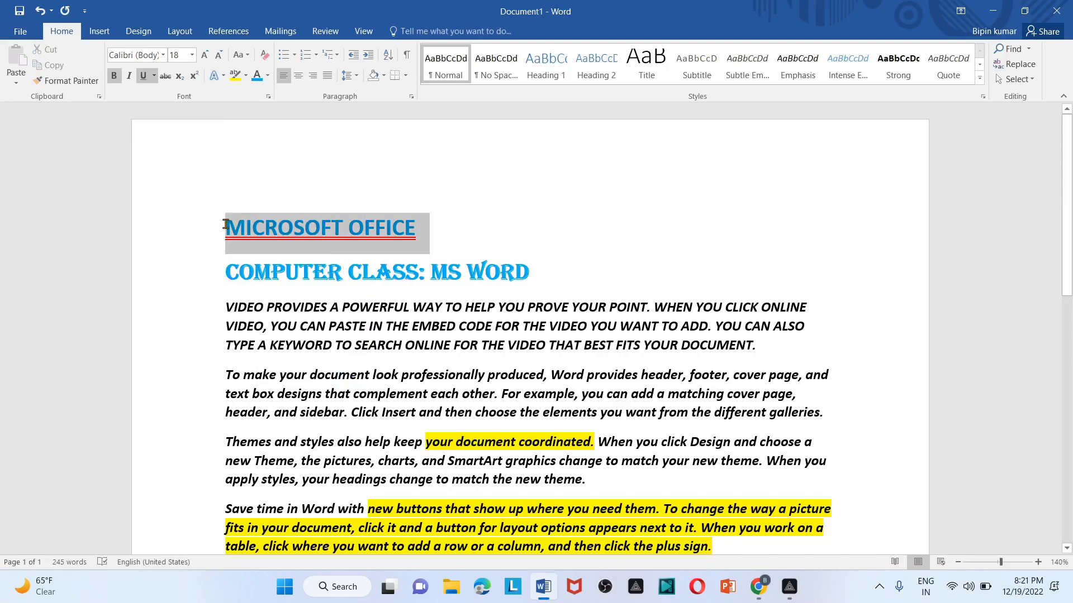
left_click(240, 54)
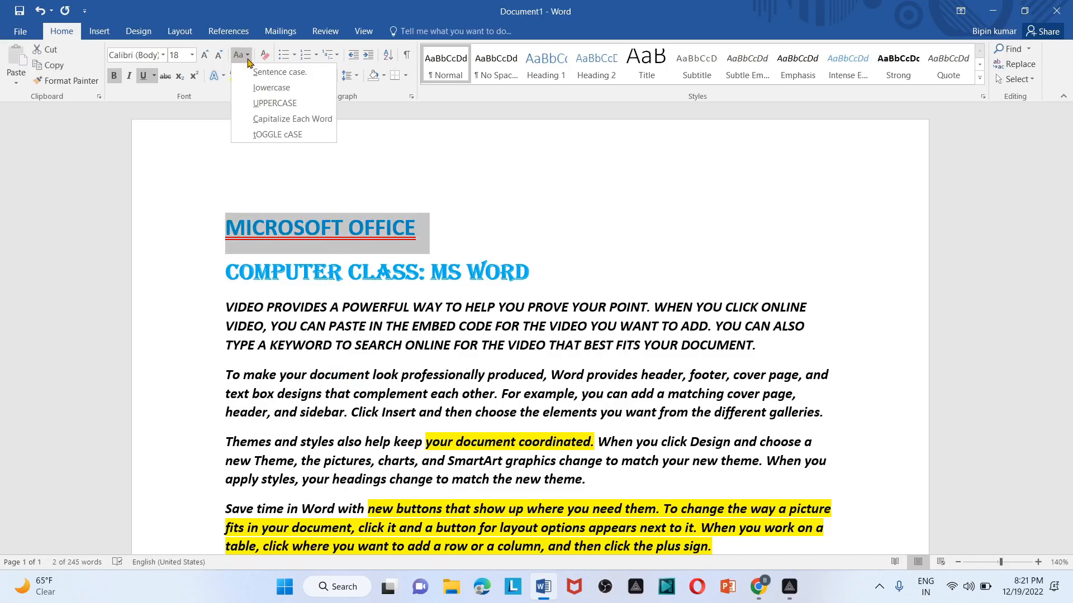
left_click(307, 118)
left_click(473, 227)
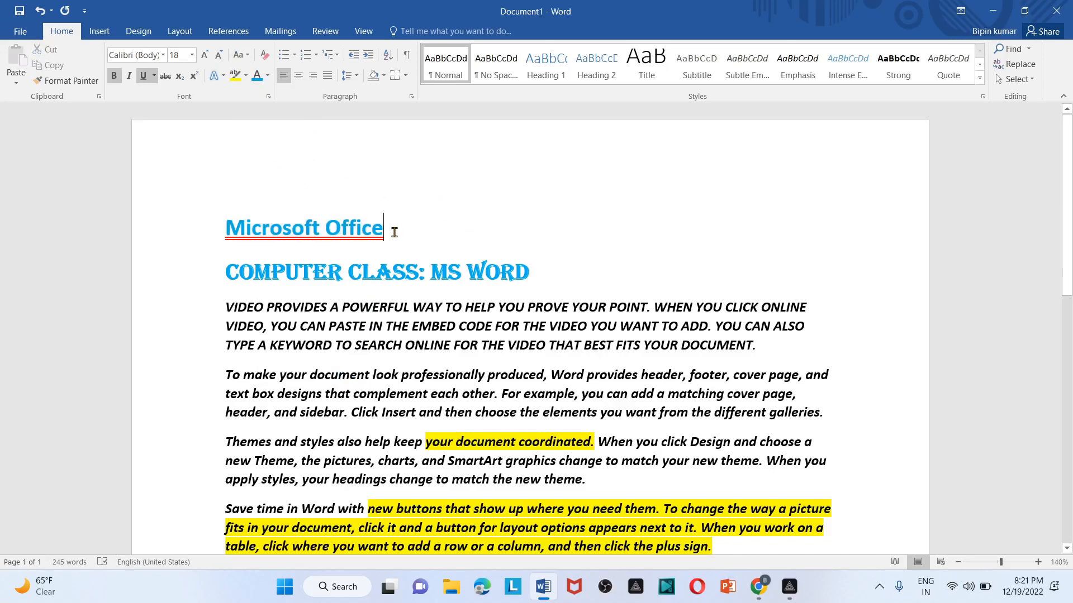
- Apply the gold beveled text effect to the "Microsoft Office" title
left_click(212, 227)
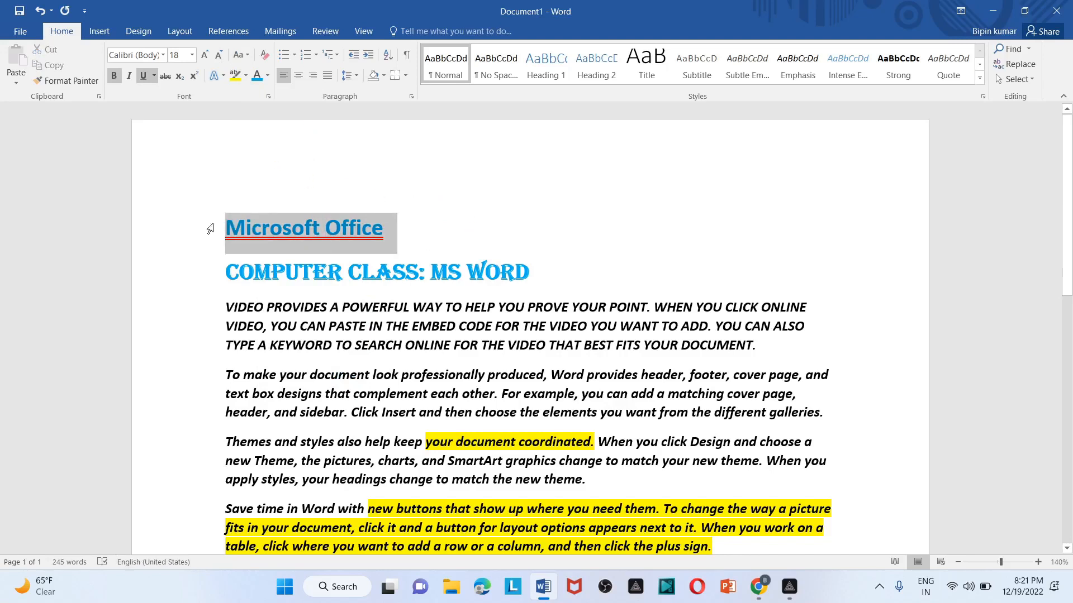
left_click(223, 77)
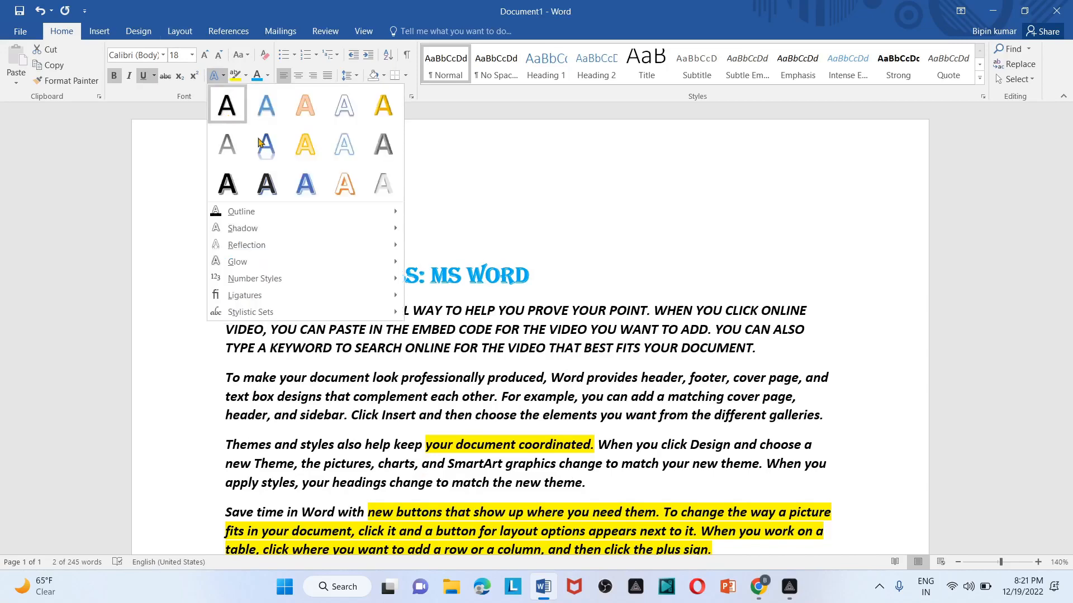
left_click(383, 106)
left_click(462, 204)
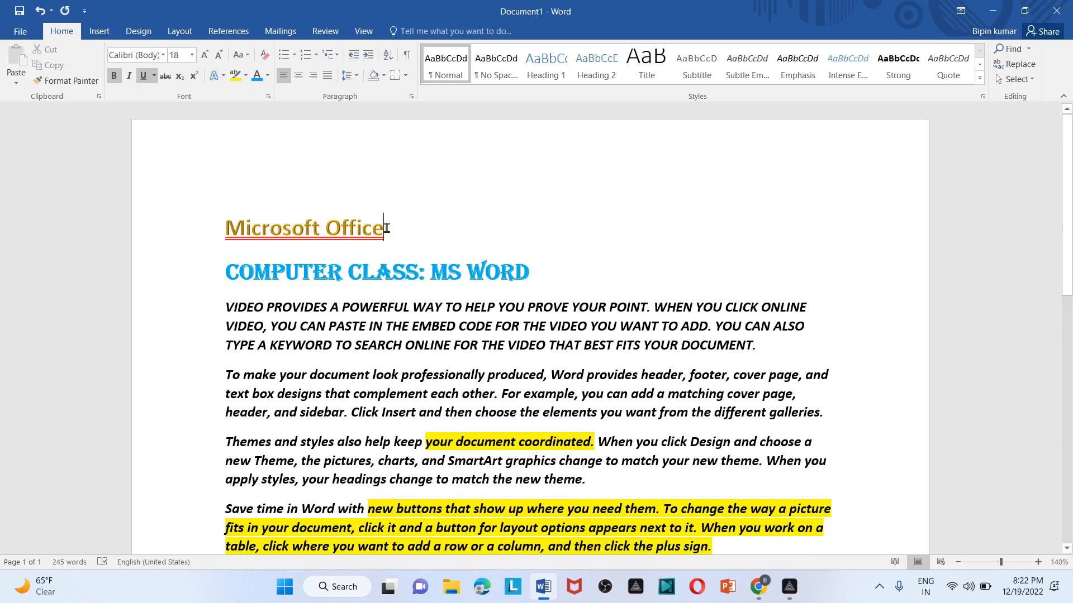
- Change the text effect of the "Microsoft Office" title to the blue style with a light outline and shadow
left_click_drag(398, 232, 208, 240)
left_click(223, 76)
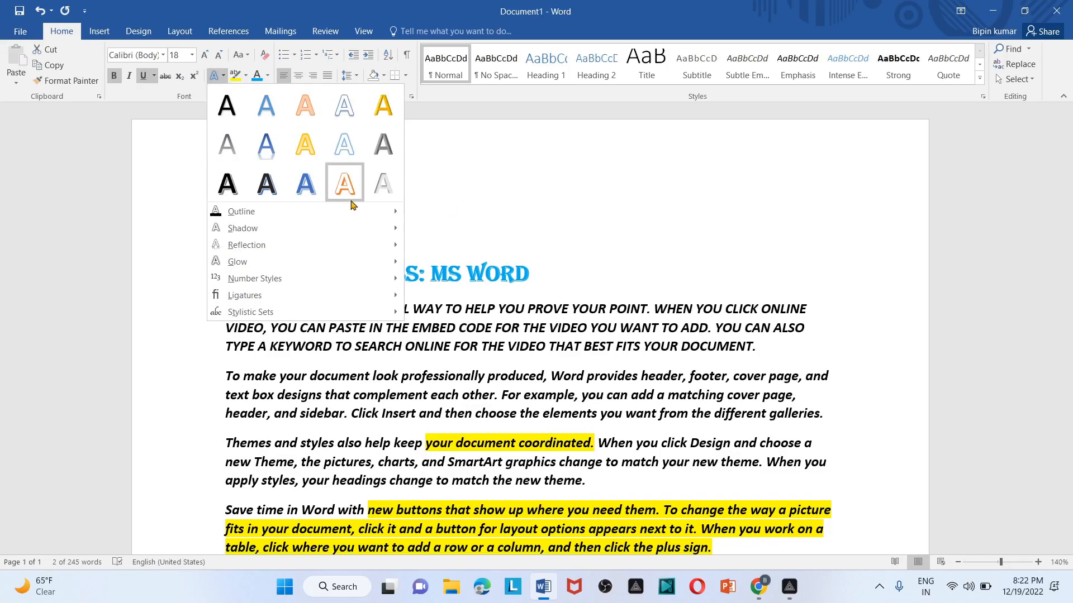
left_click(306, 190)
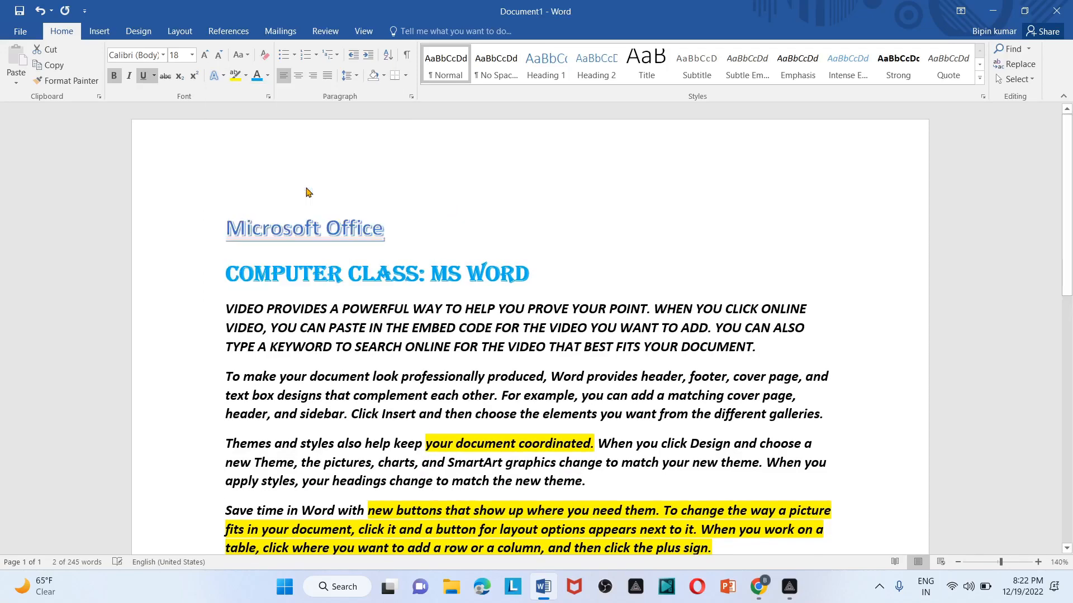
left_click(412, 233)
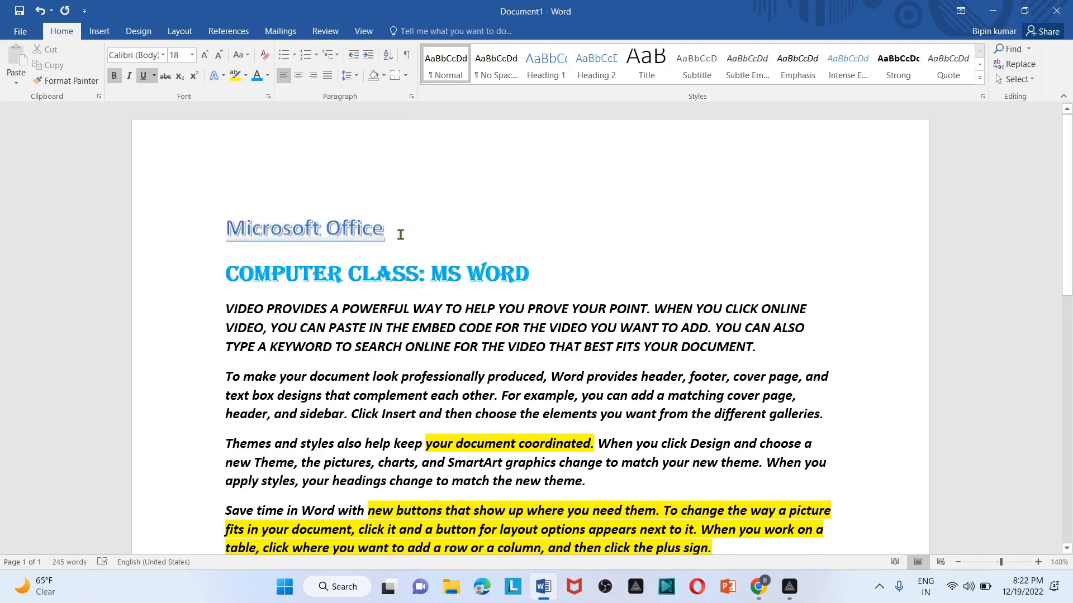
- Clear all formatting from the "Microsoft Office" title
left_click(211, 232)
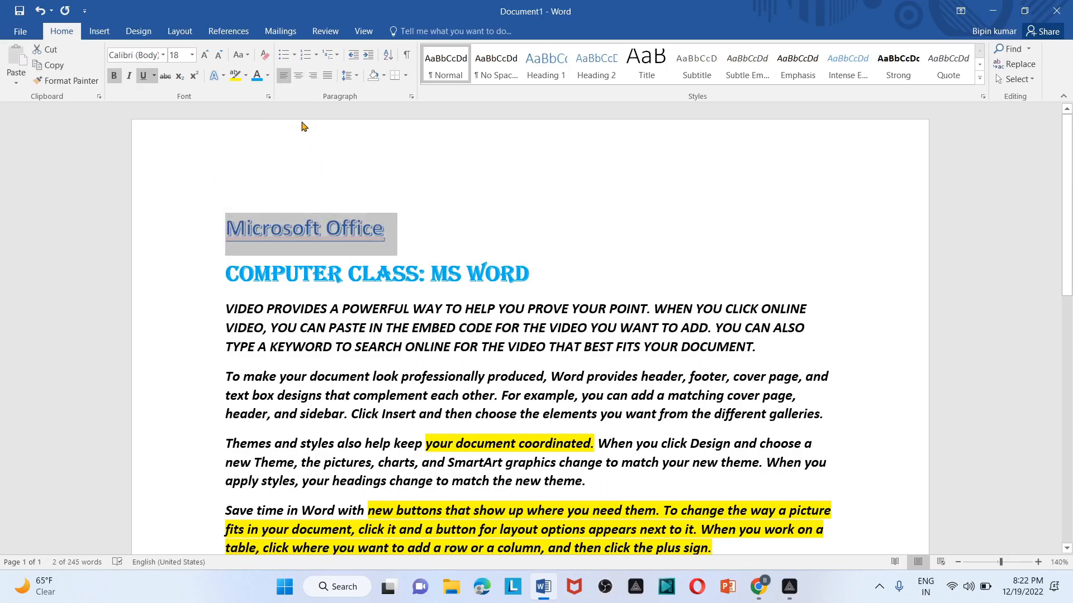
left_click(266, 58)
left_click(400, 221)
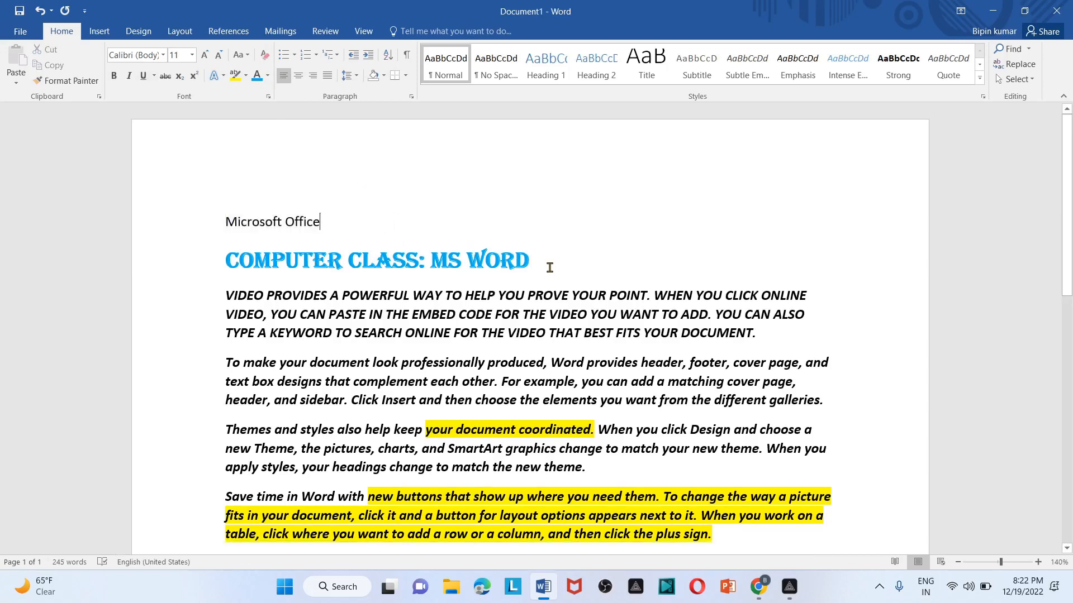
- Clear all formatting from the "Computer class: MS word" heading
left_click(211, 270)
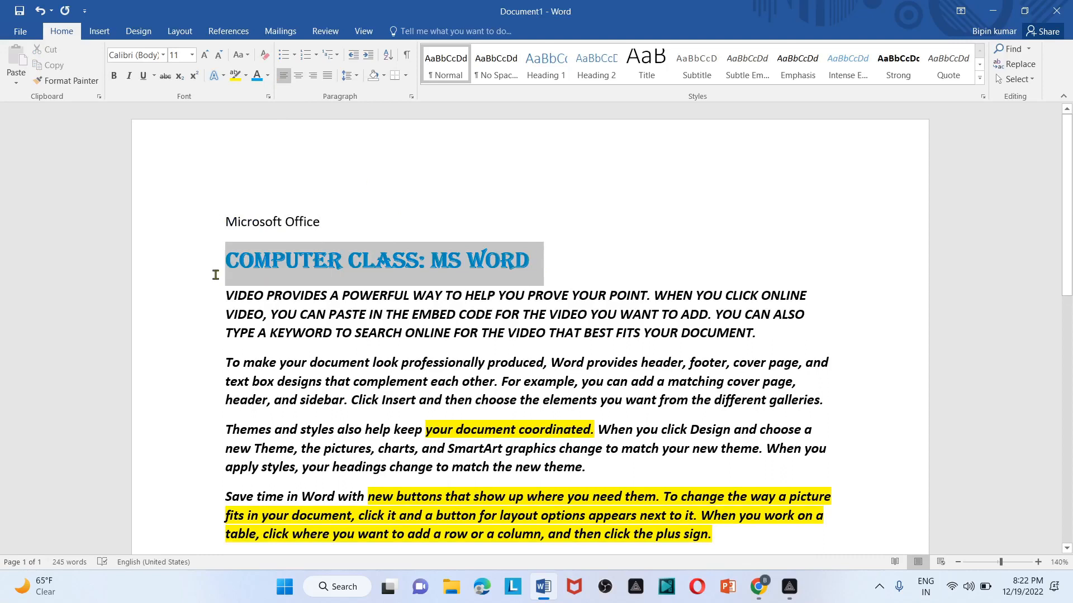
left_click(265, 56)
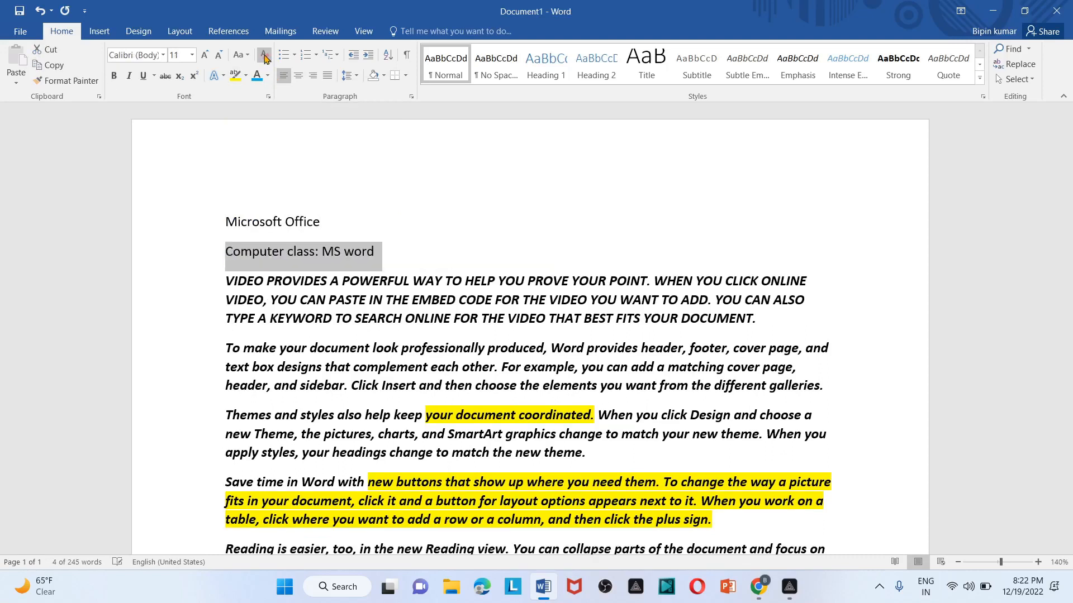
left_click(435, 208)
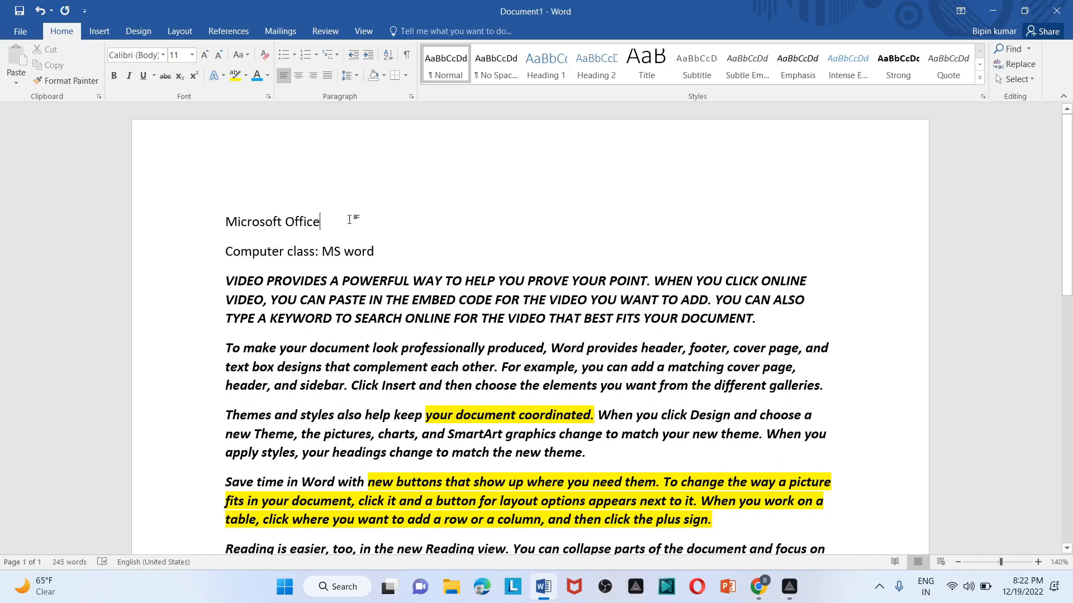
- Try left and center alignment on the "Microsoft Office" title, ending with right alignment
left_click(167, 220)
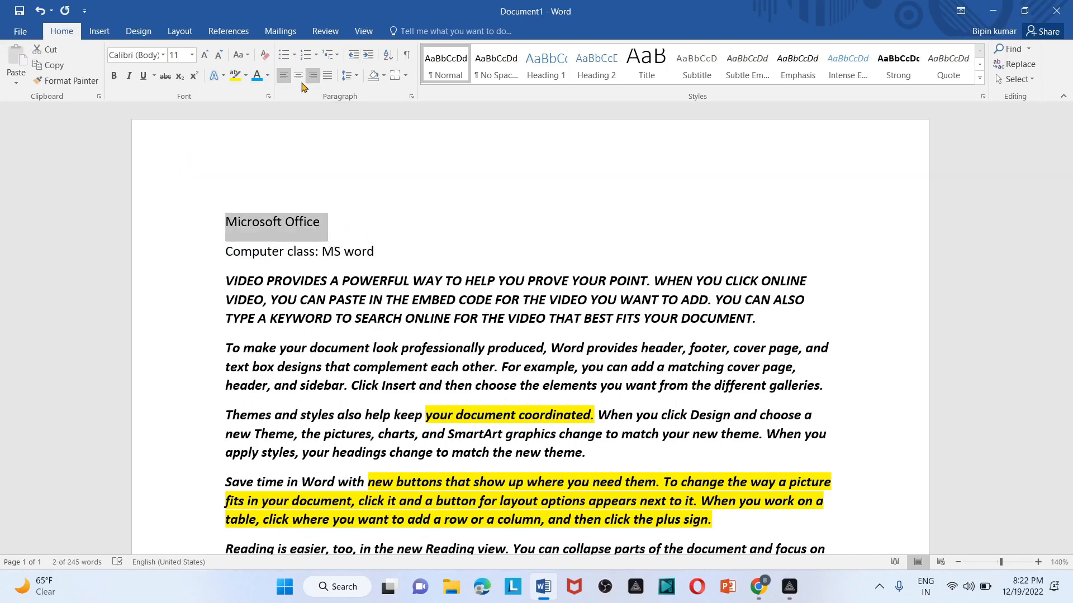
left_click(283, 79)
left_click(297, 80)
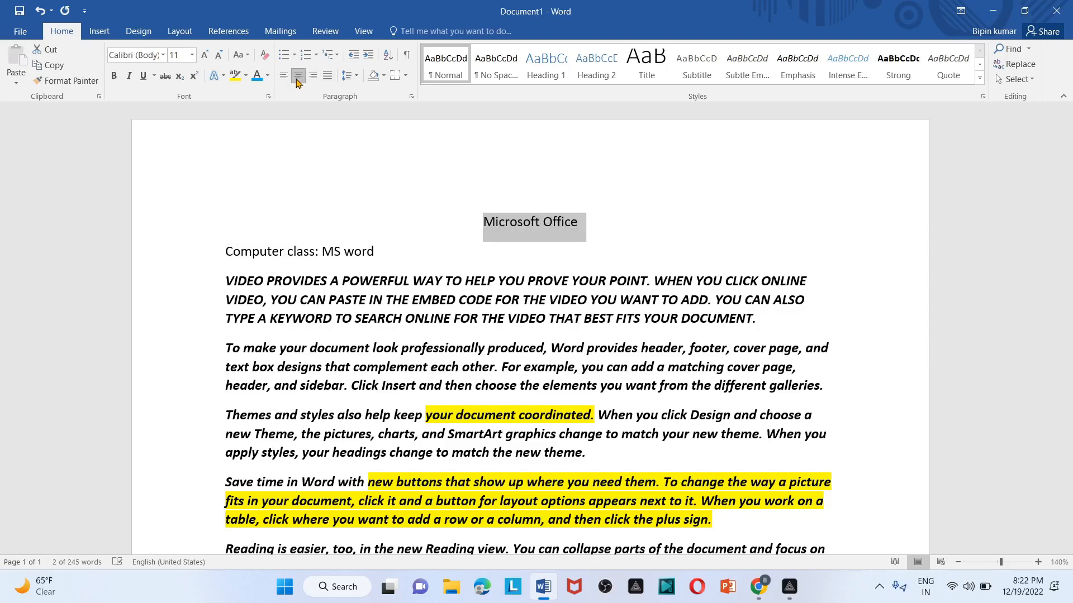
left_click(313, 78)
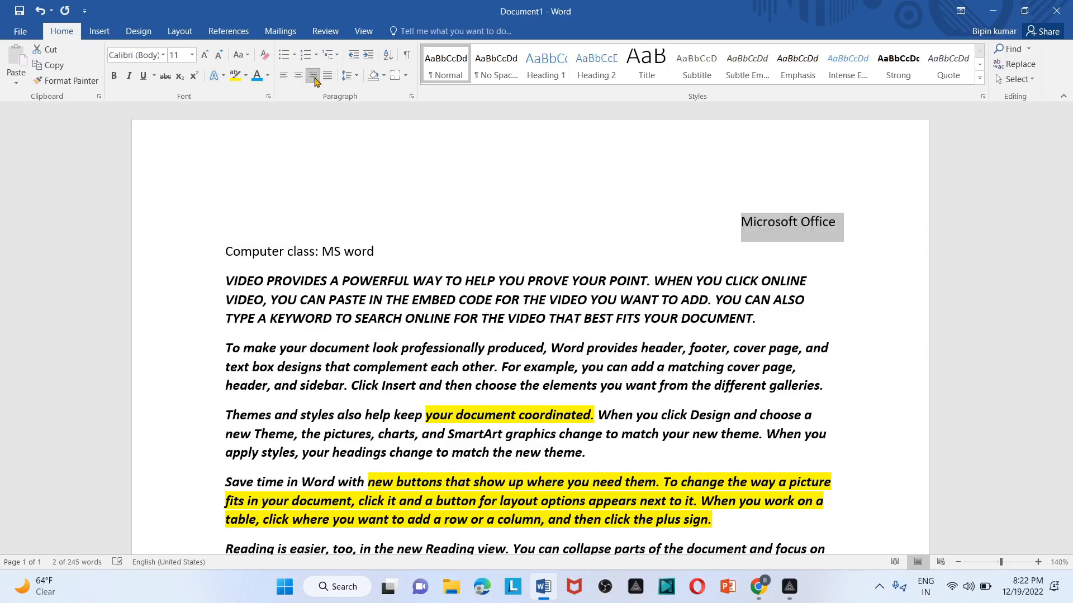
left_click(545, 220)
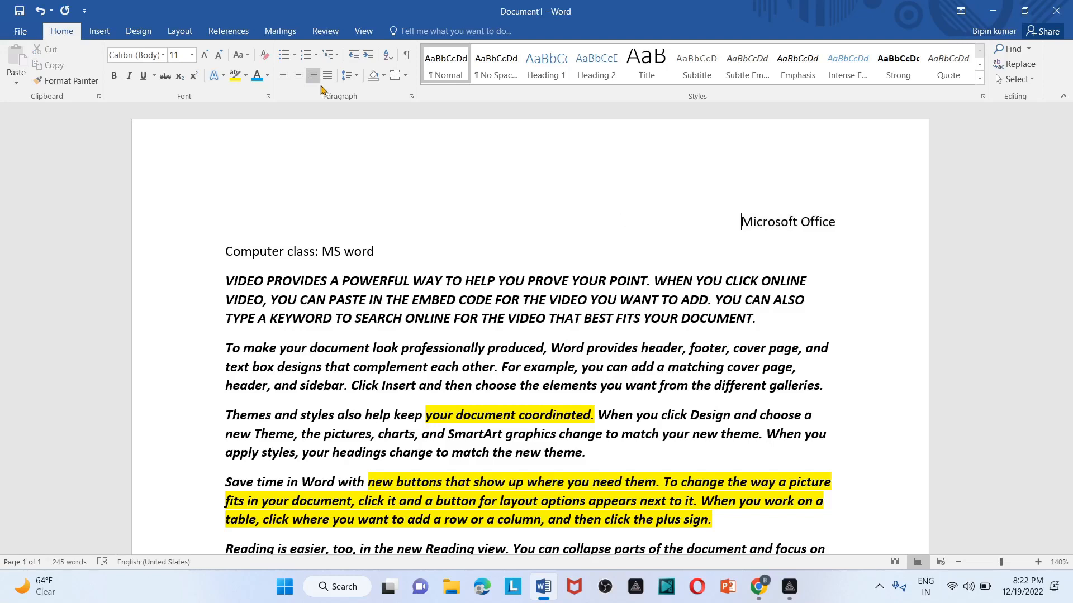
- Center the "Microsoft Office" title again, and return it to left alignment
left_click(284, 77)
left_click(299, 77)
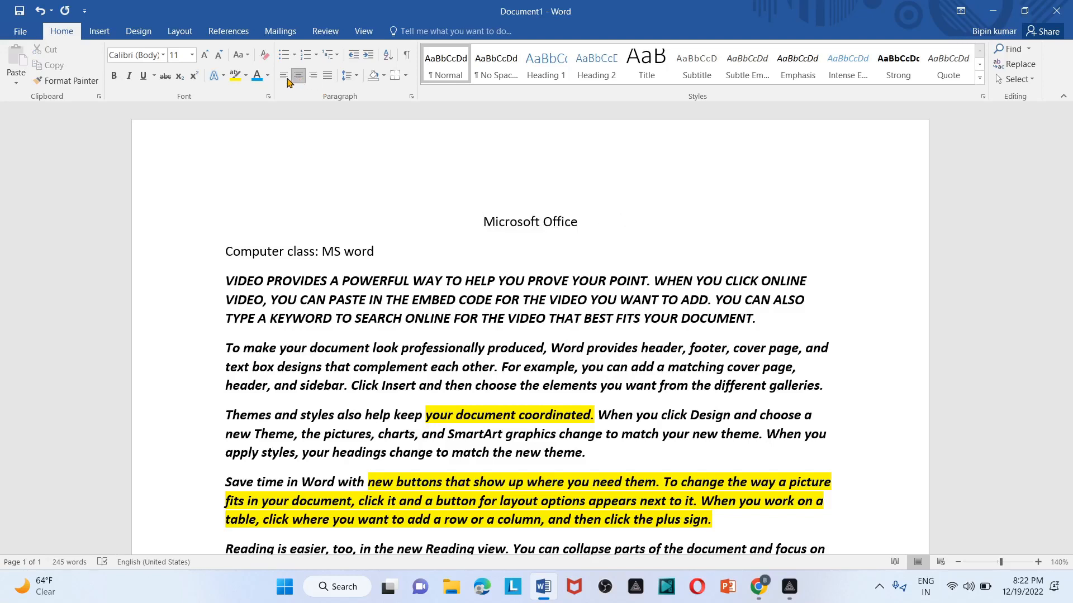
left_click(283, 76)
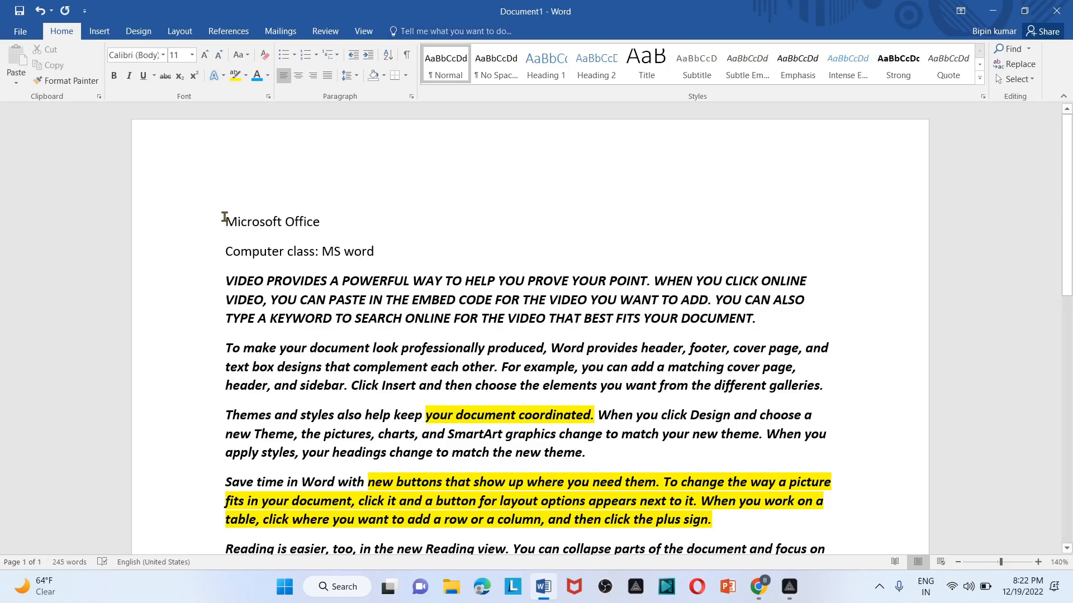
- Justify all the text in the document, from the title to the last paragraph
left_click_drag(225, 220, 572, 472)
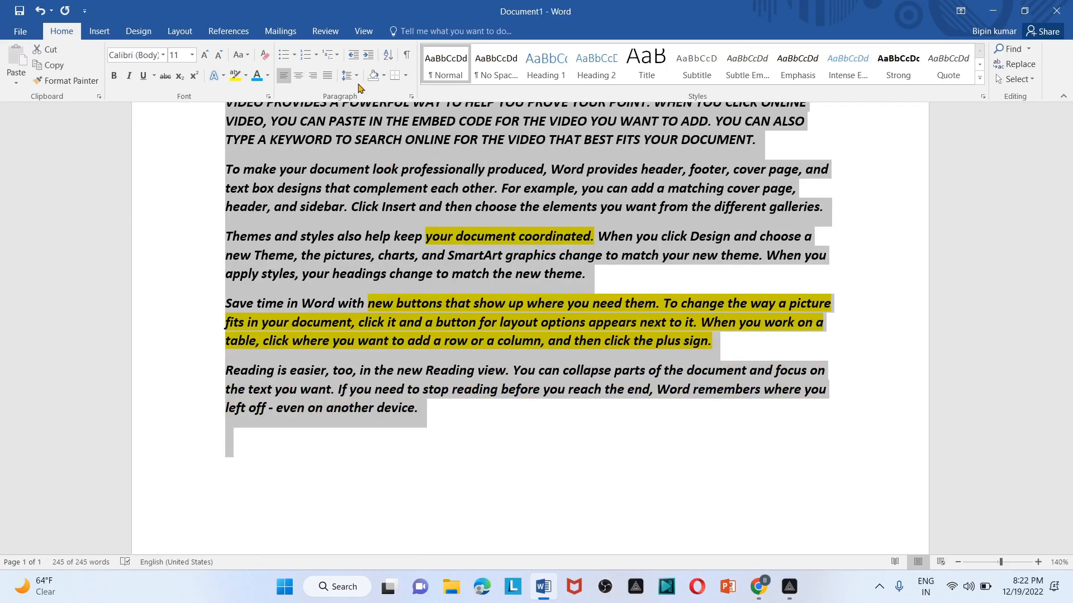
left_click(332, 75)
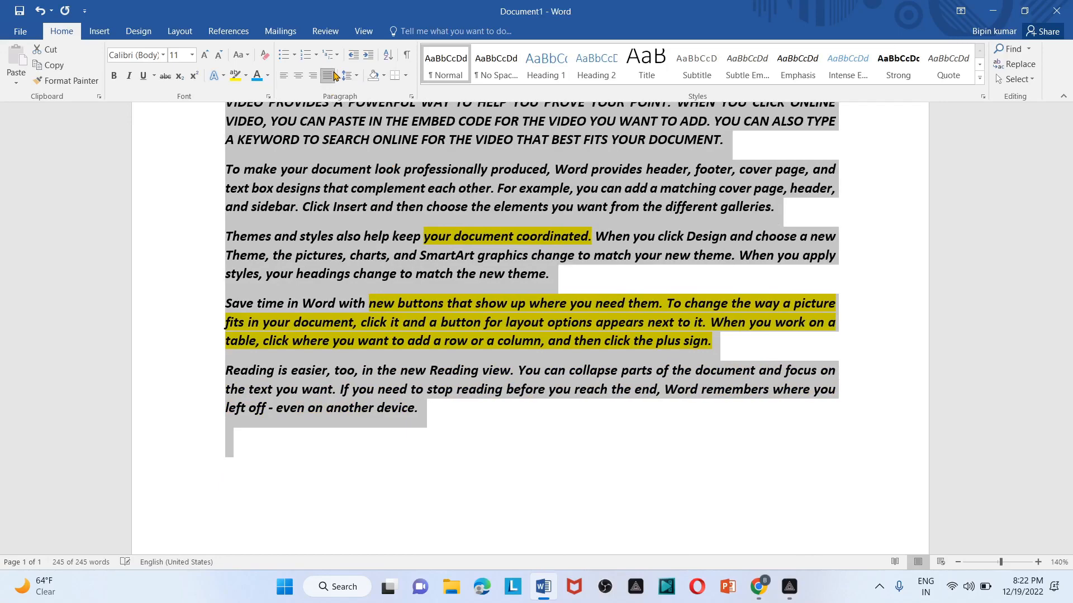
left_click_drag(1065, 278, 1066, 216)
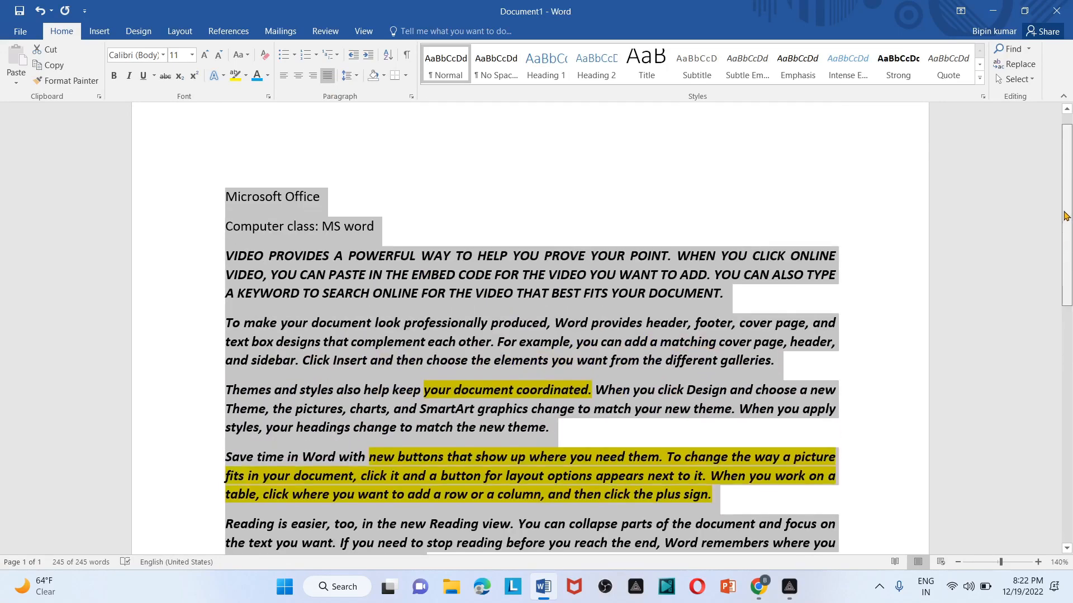
left_click(728, 237)
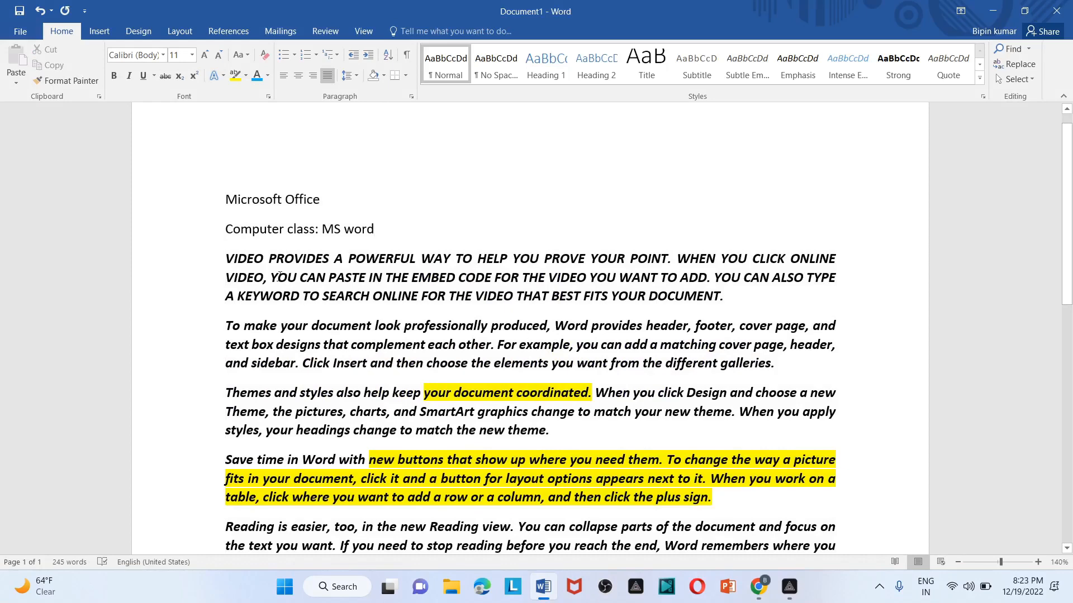
- Left-align the first three body paragraphs, from "VIDEO PROVIDES" to "match the new theme."
left_click_drag(225, 261, 636, 435)
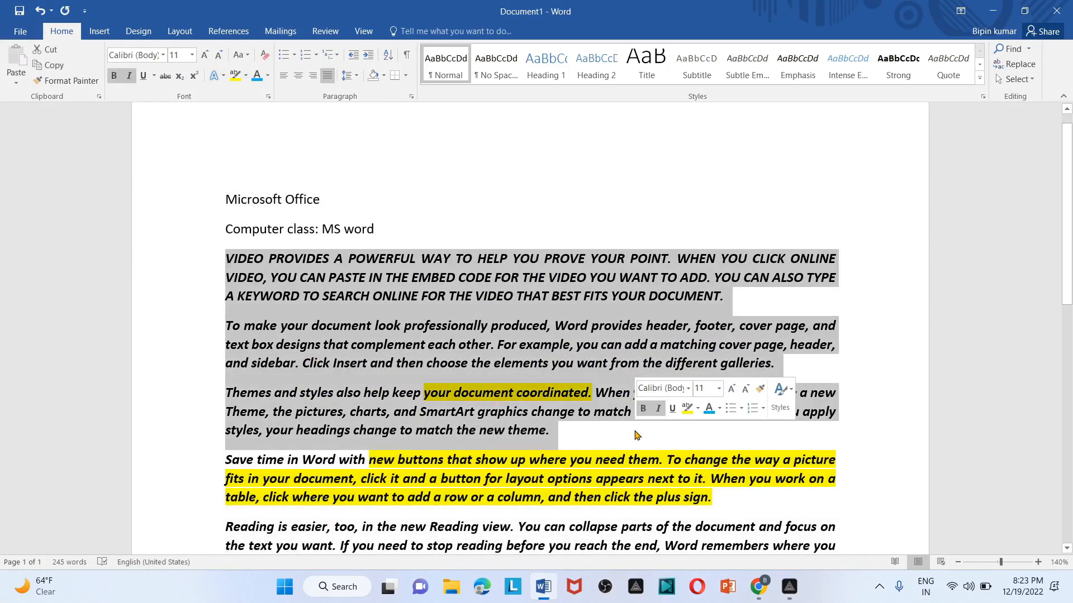
left_click(282, 78)
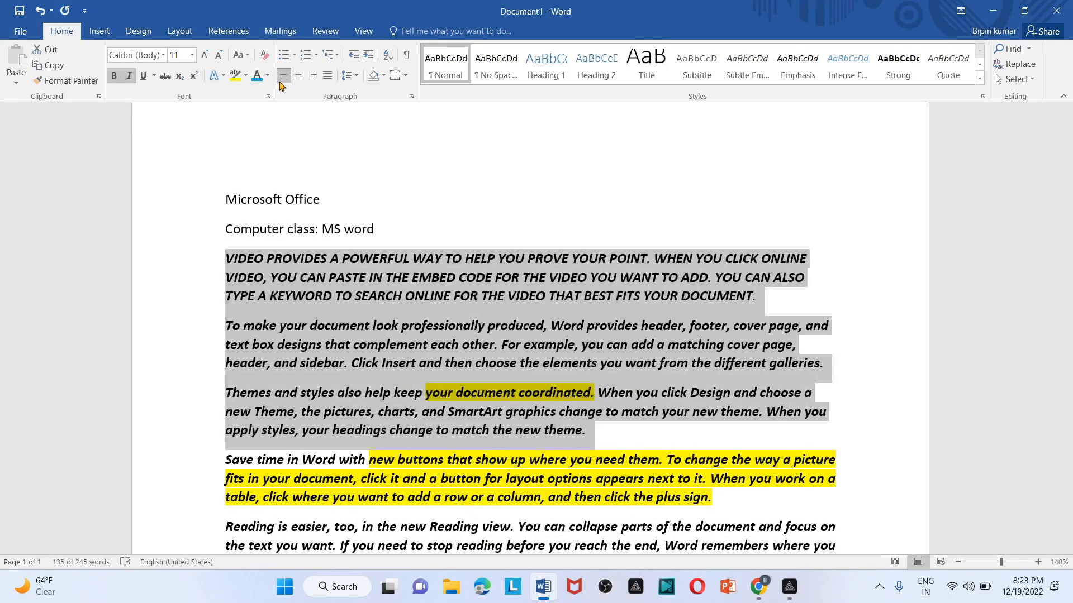
left_click(432, 199)
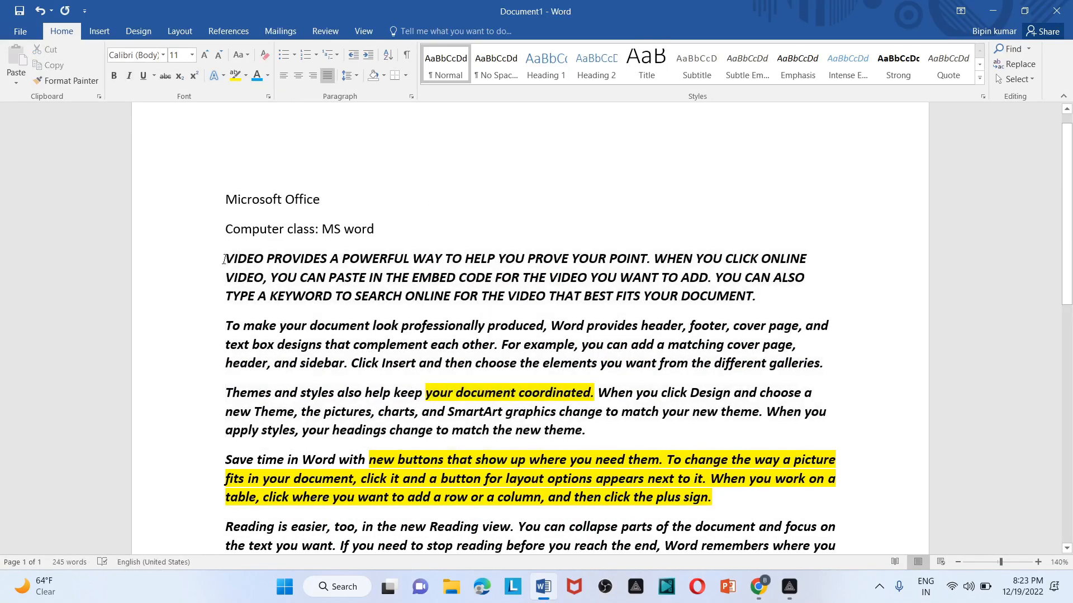
- Restore justified alignment on the first three body paragraphs
left_click_drag(224, 260, 641, 436)
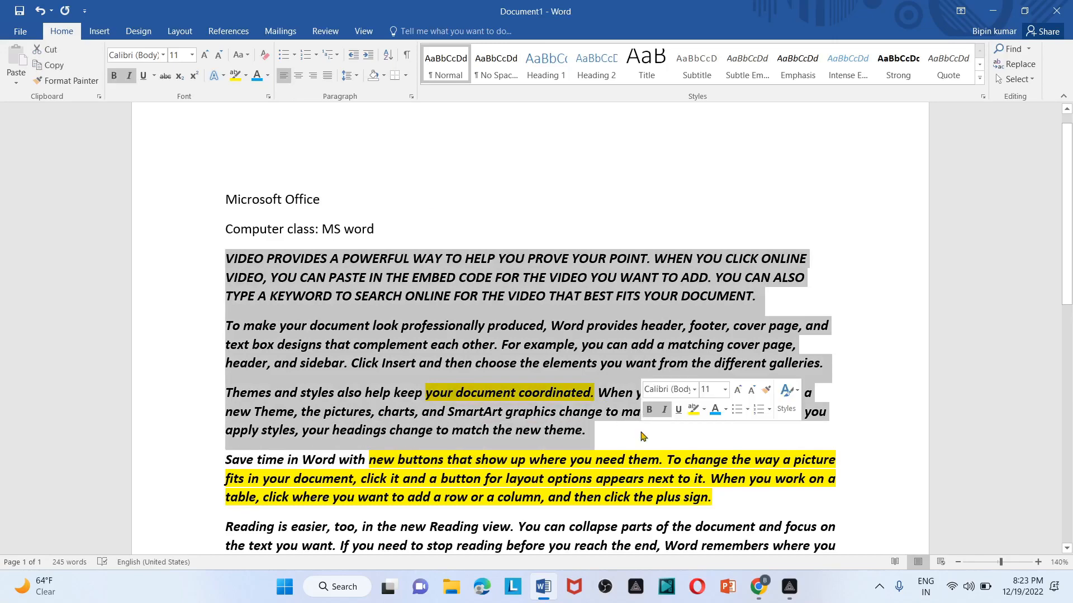
left_click(327, 76)
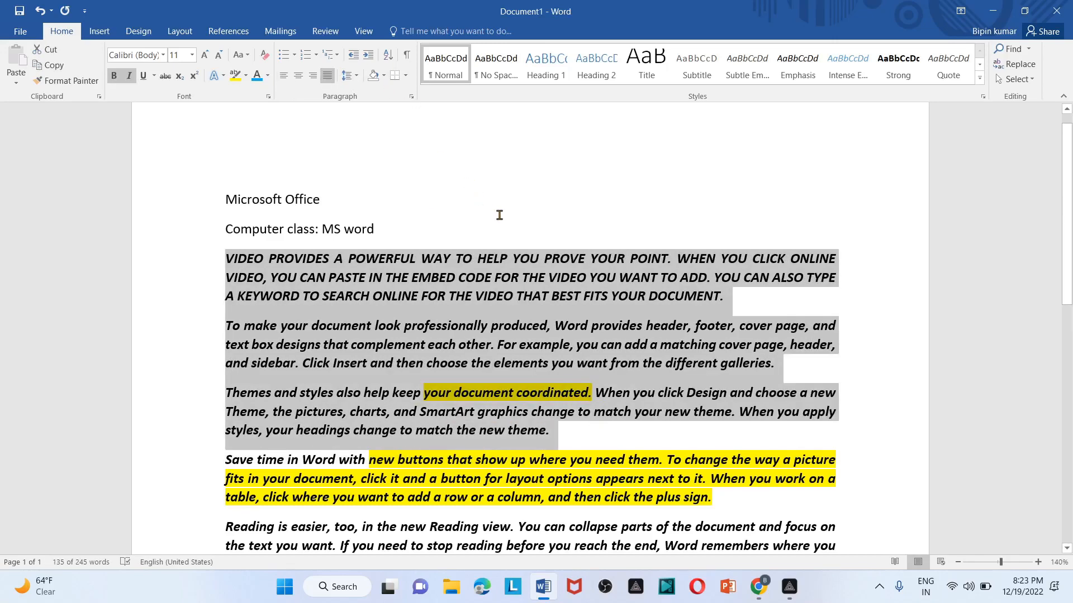
left_click(435, 201)
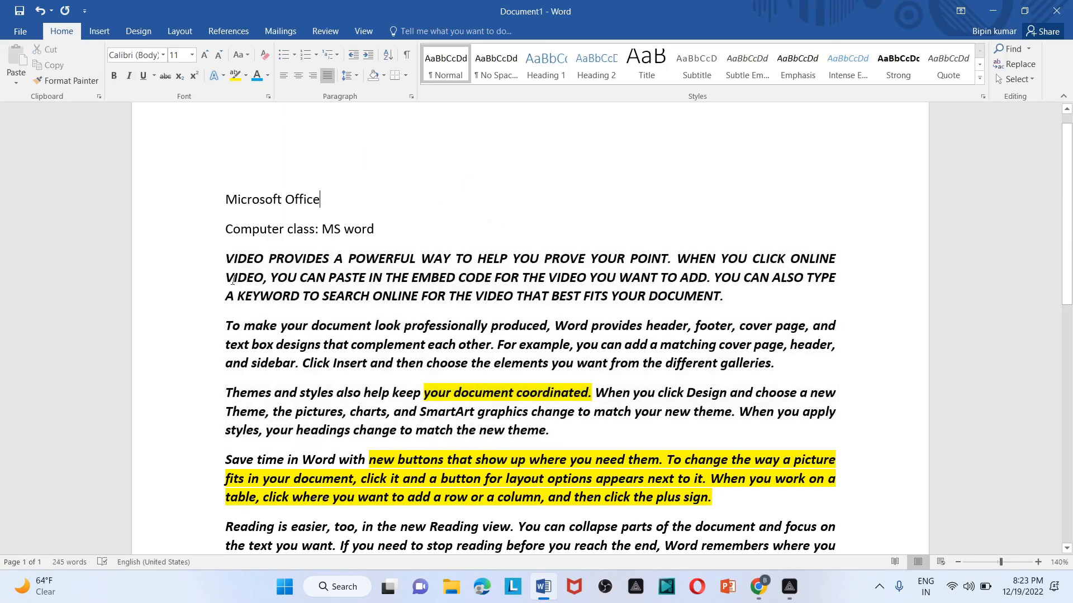
- Set the line spacing of the first body paragraph, starting "VIDEO PROVIDES A POWERFUL WAY", to 2.0
left_click_drag(226, 258, 732, 299)
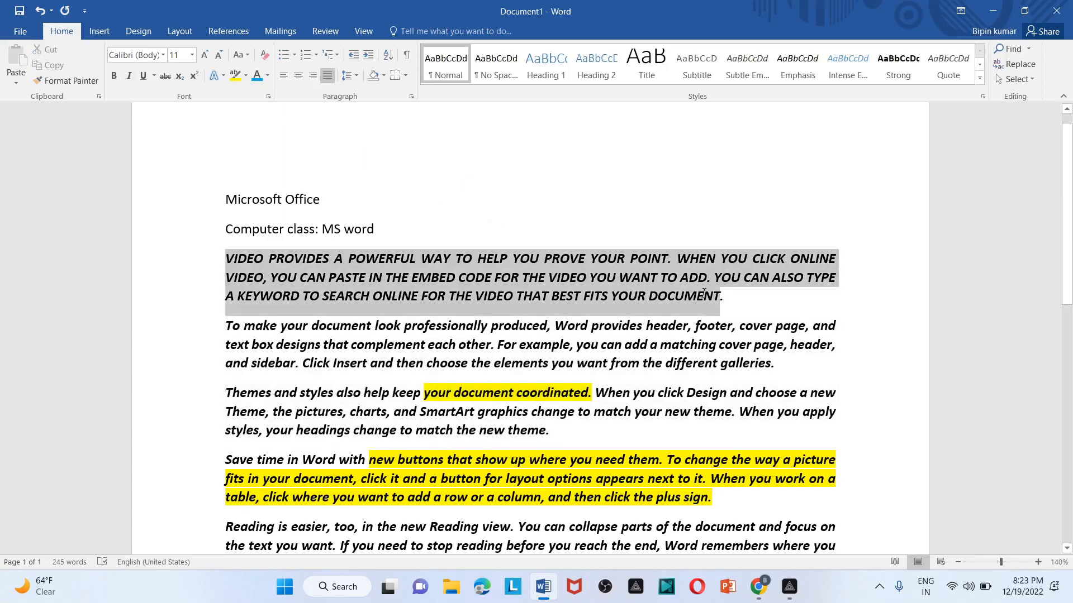
left_click(354, 80)
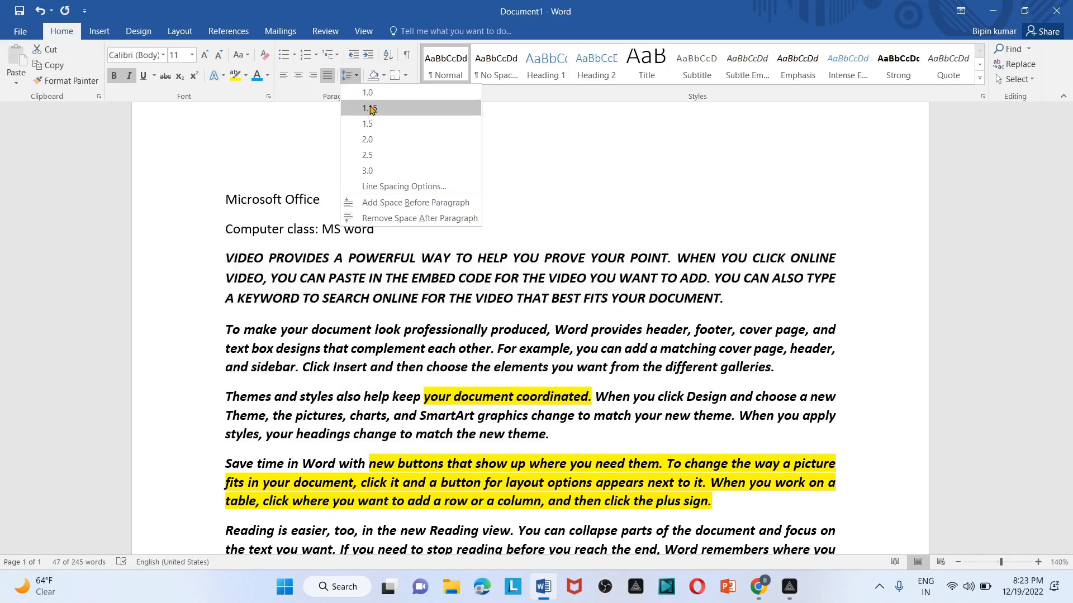
left_click(373, 140)
left_click(618, 197)
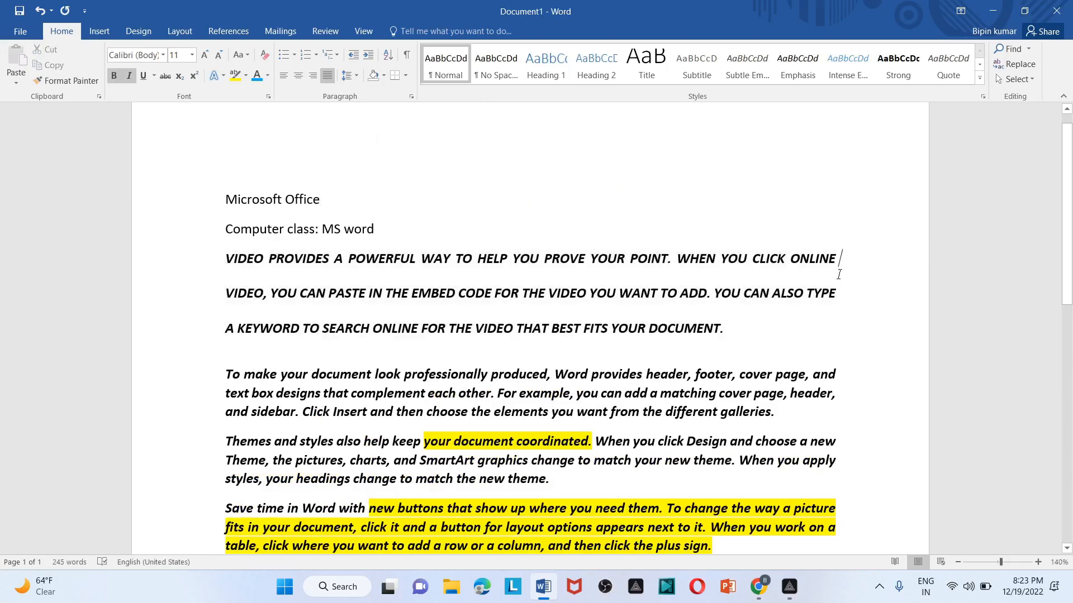
left_click_drag(839, 274, 225, 259)
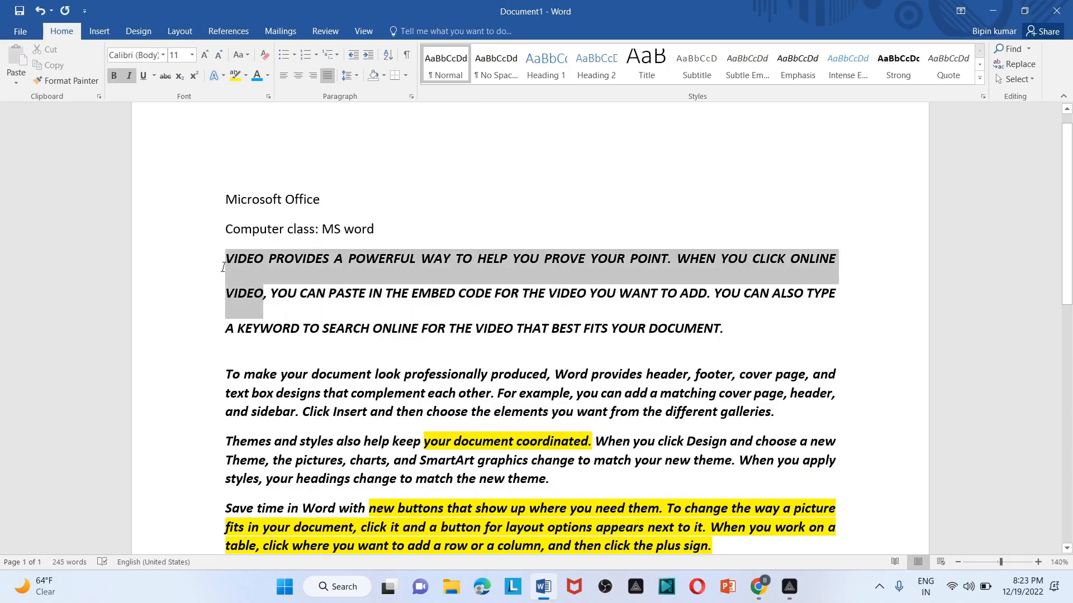
left_click(762, 358)
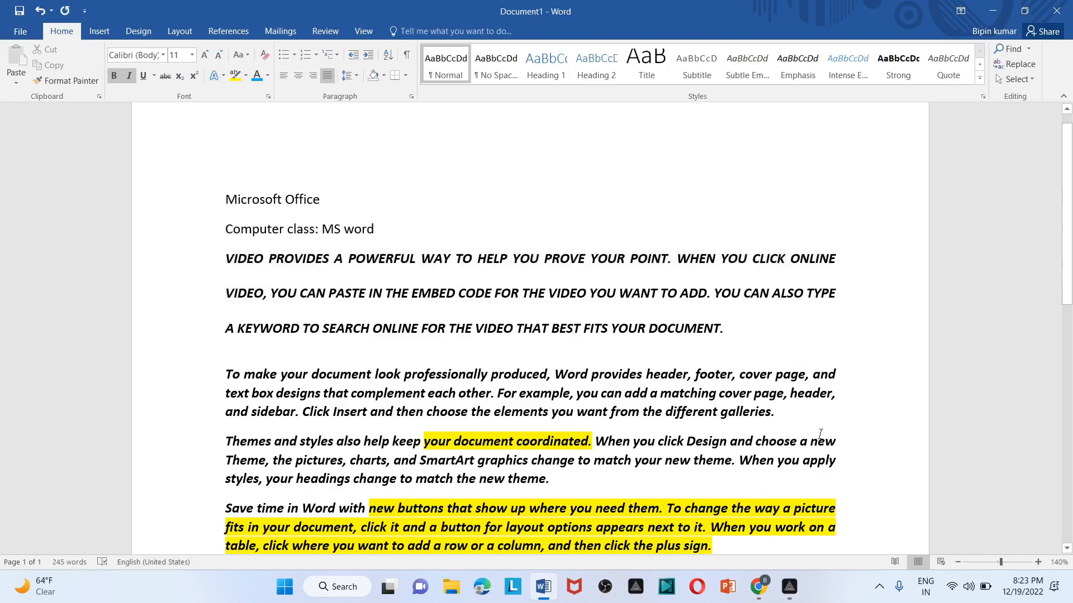
- Set the line spacing of the second body paragraph, starting "To make your document look", to 2.0
left_click_drag(787, 420, 184, 378)
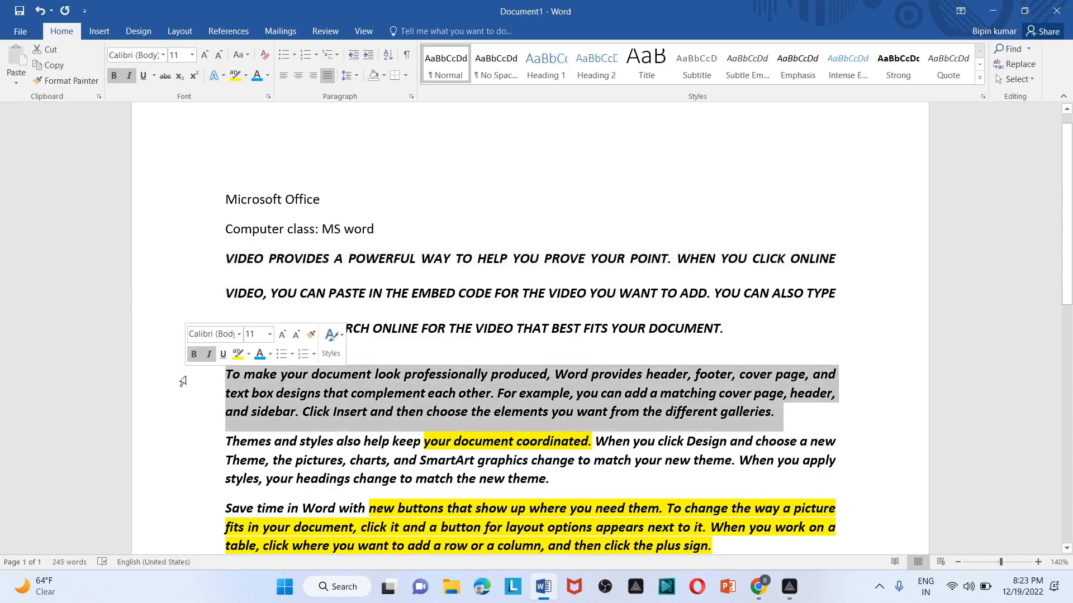
left_click(356, 77)
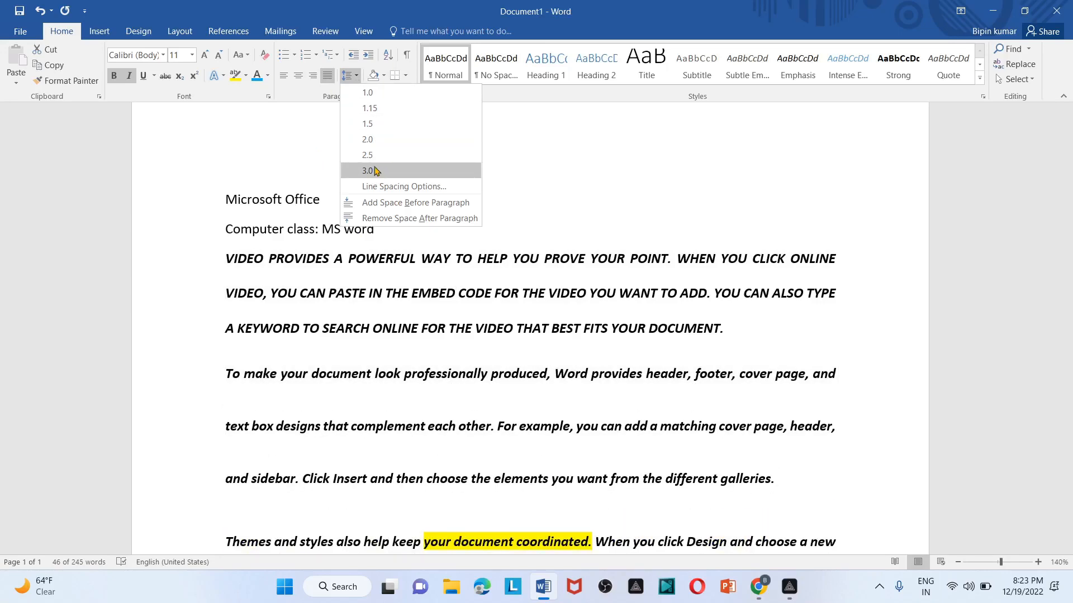
left_click(368, 139)
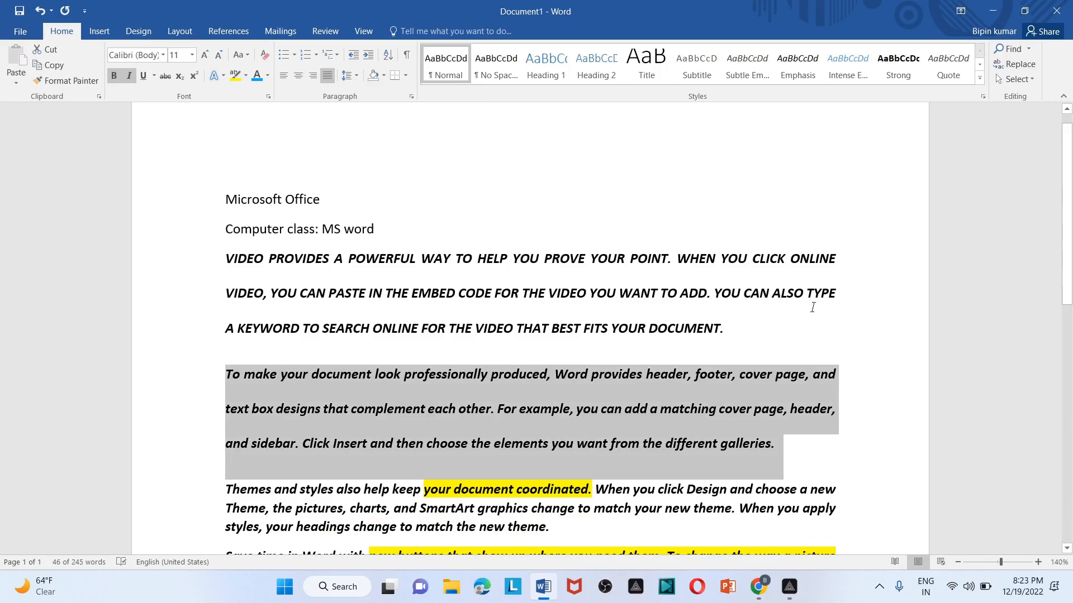
left_click(813, 307)
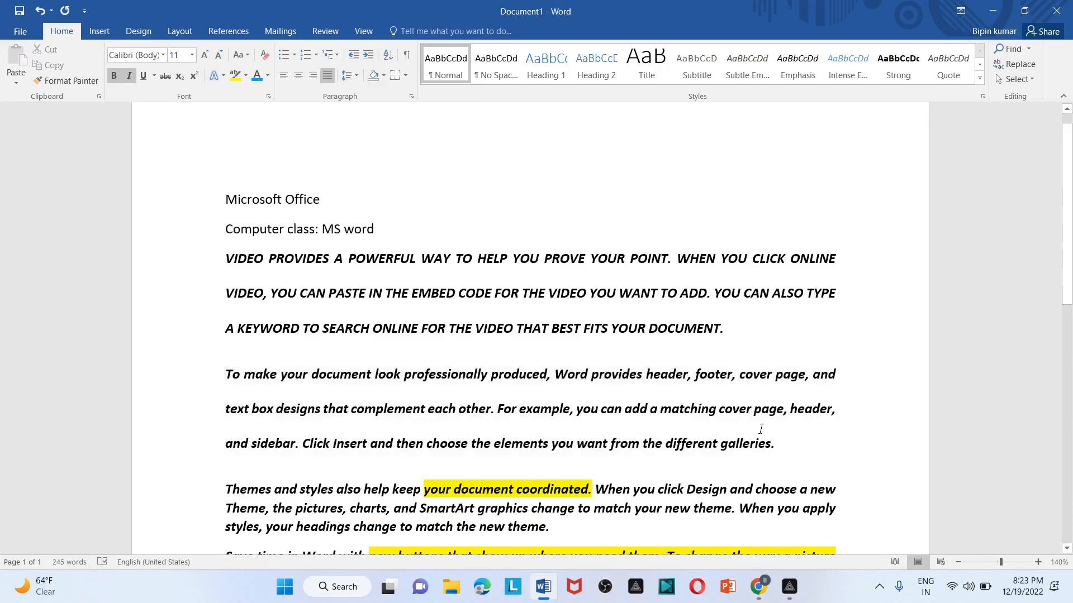
- Set line spacing to 1.0 and remove the space after paragraphs from the "Microsoft Office" title through the second body paragraph
left_click_drag(761, 428, 182, 211)
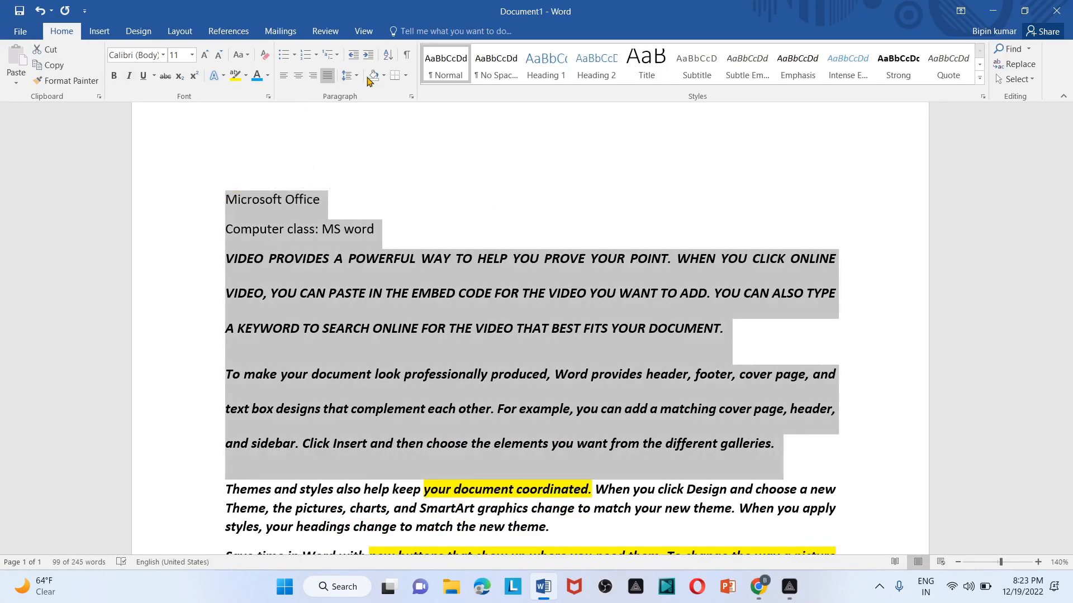
left_click(349, 76)
left_click(370, 88)
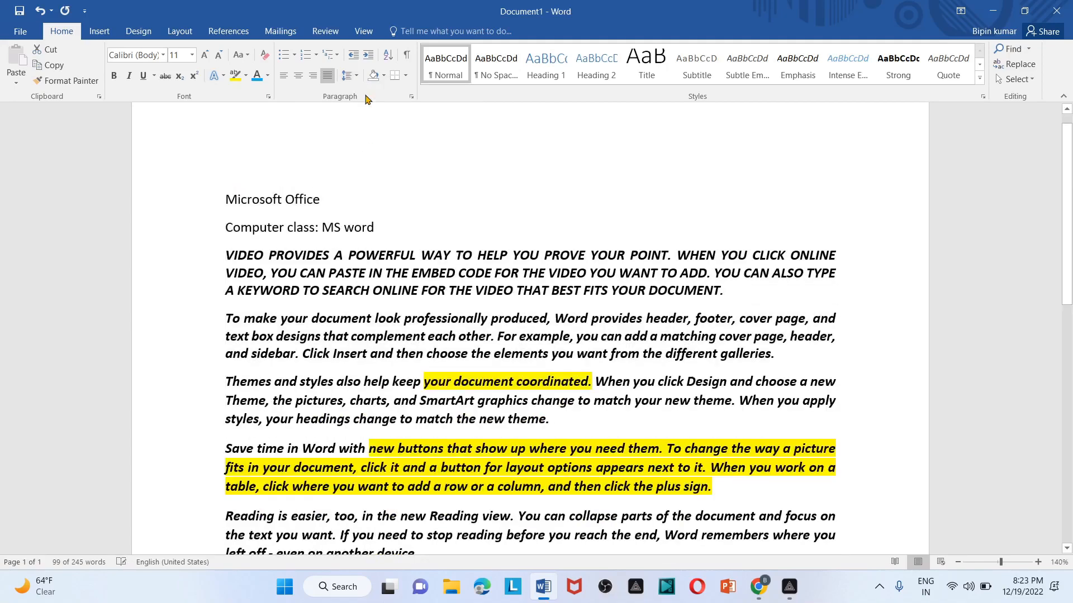
left_click(349, 75)
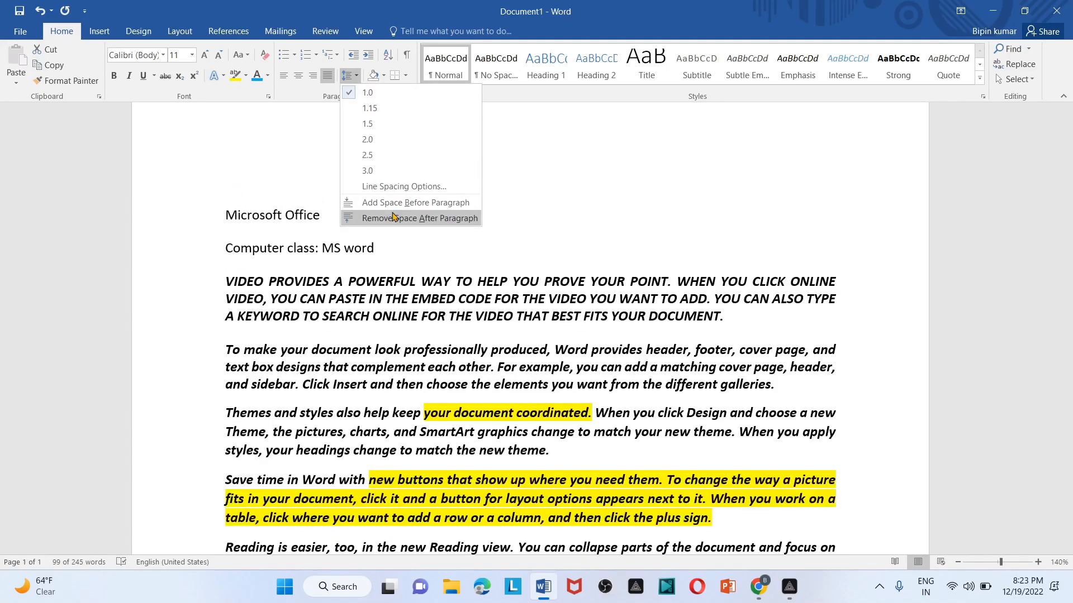
left_click(391, 218)
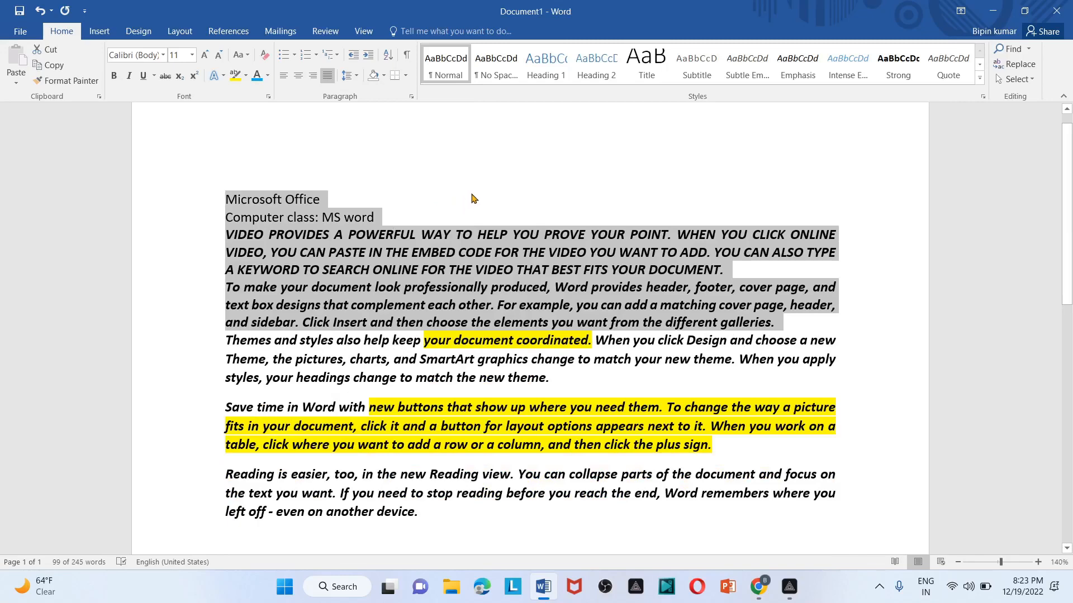
- Set the line spacing of the entire document to 1.0
left_click(471, 195)
key("ctrl+a")
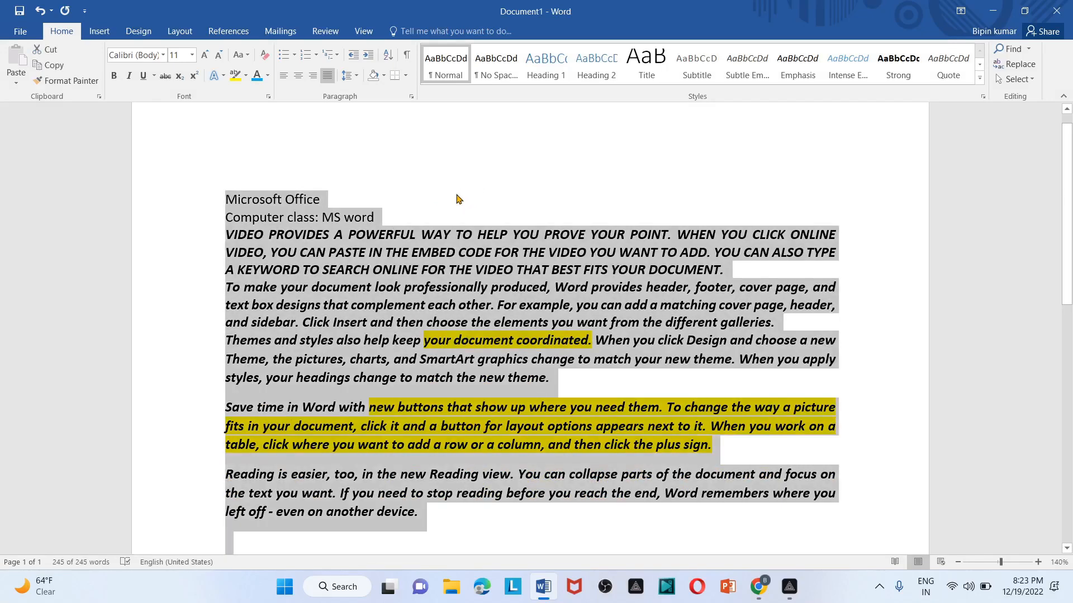
left_click(357, 79)
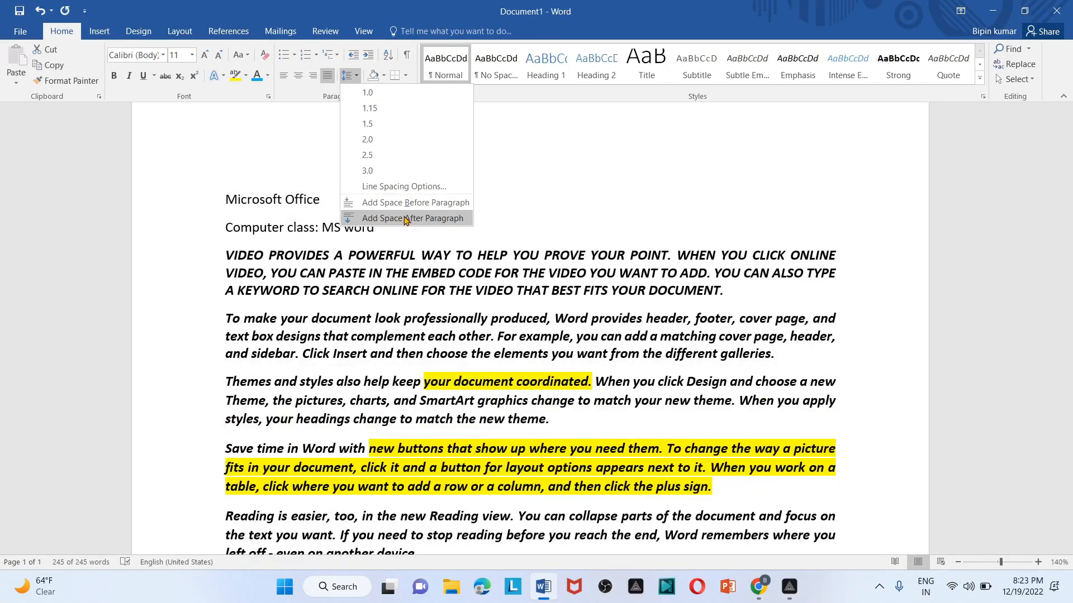
left_click(369, 93)
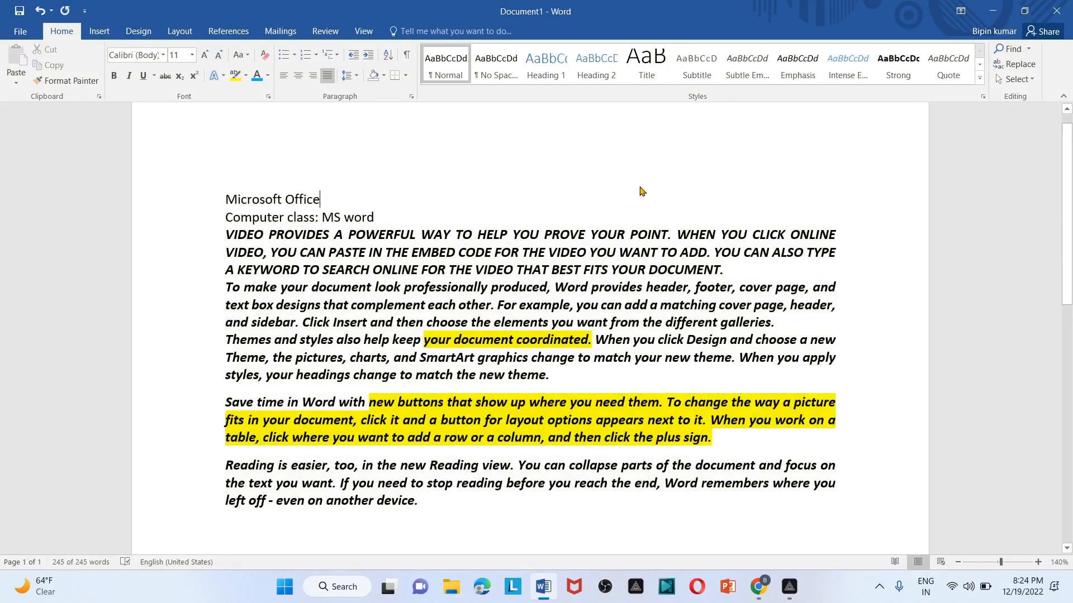
left_click(641, 191)
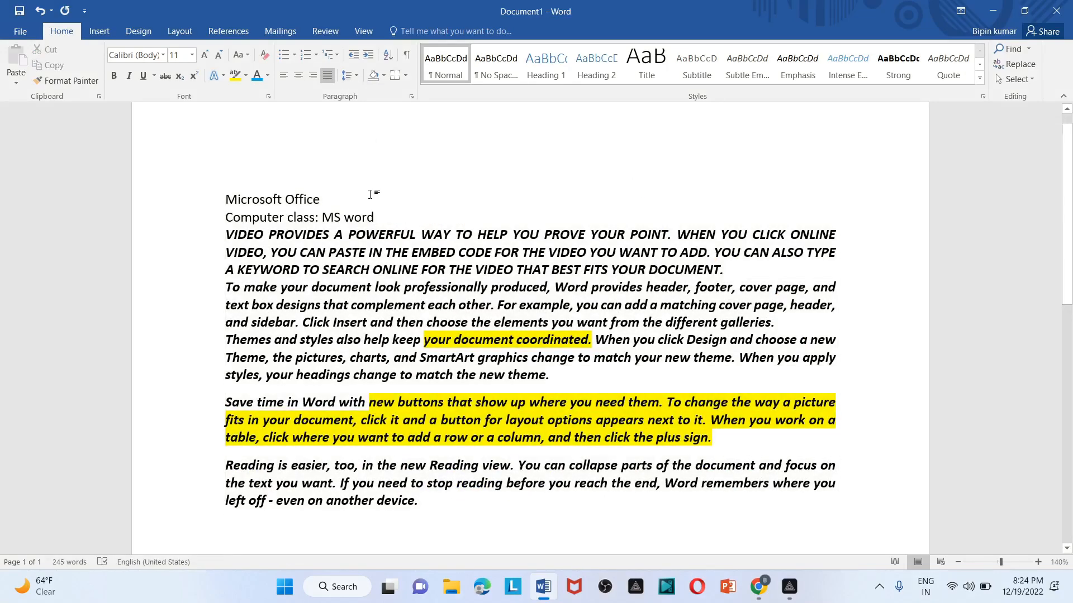
- Apply green shading to the third body paragraph's last line, "styles, your headings change to match the new theme."
left_click(383, 78)
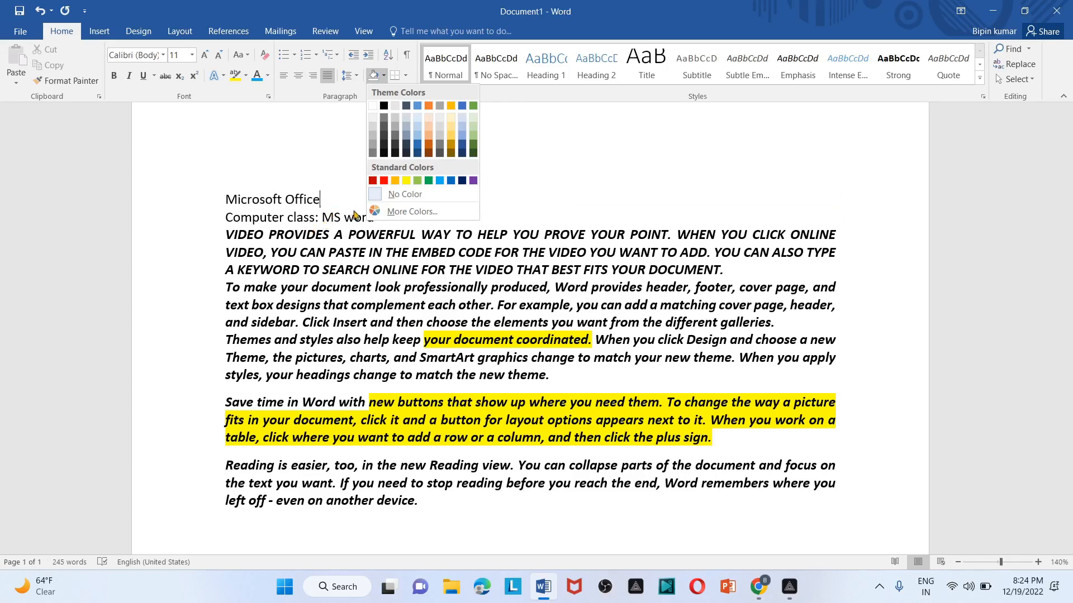
key("Escape")
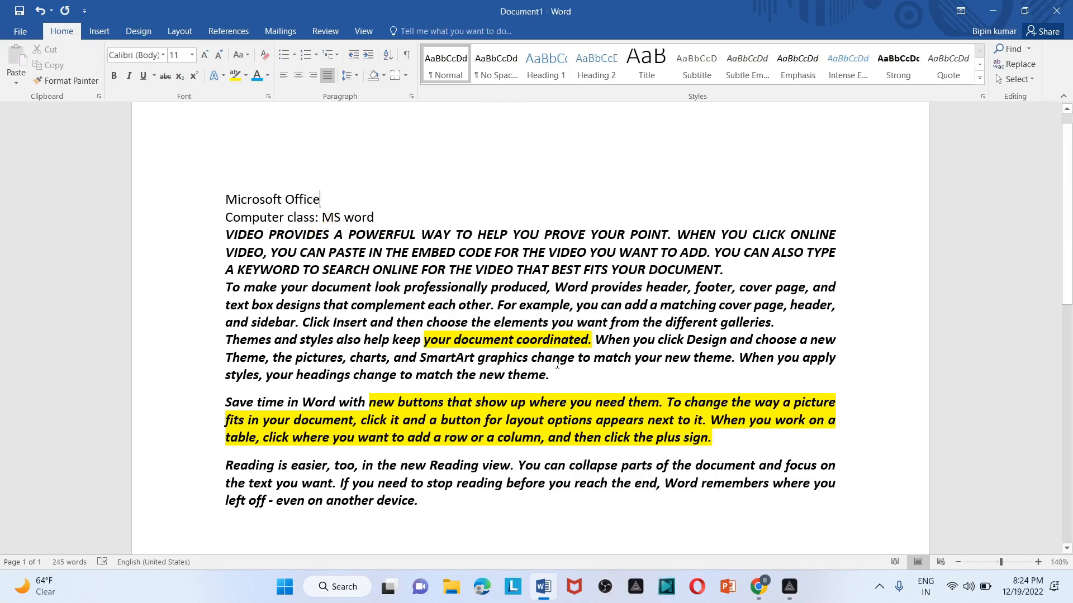
left_click_drag(555, 379, 206, 384)
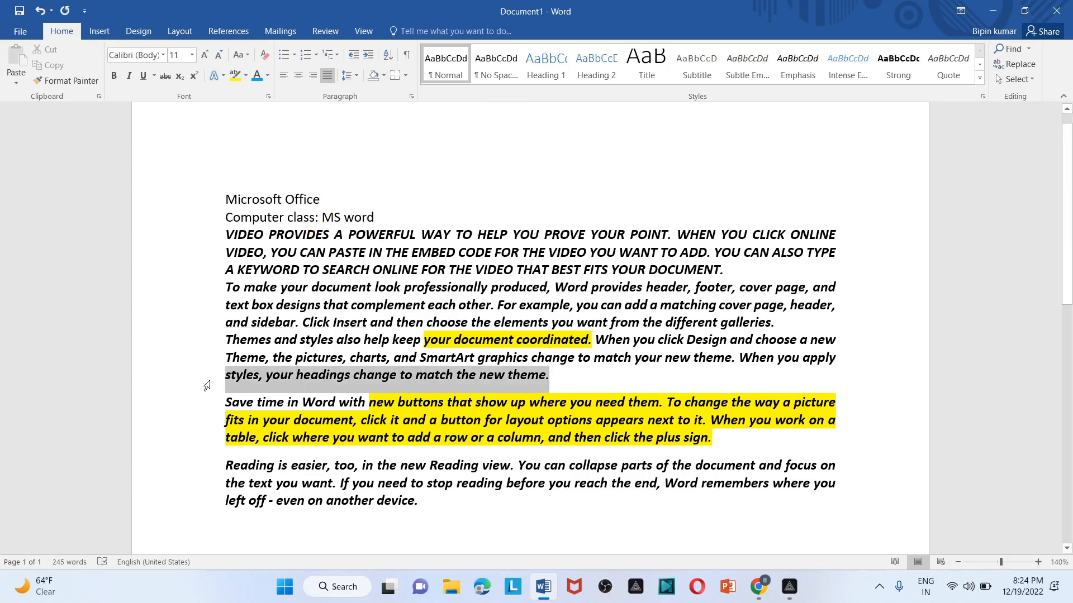
left_click(385, 77)
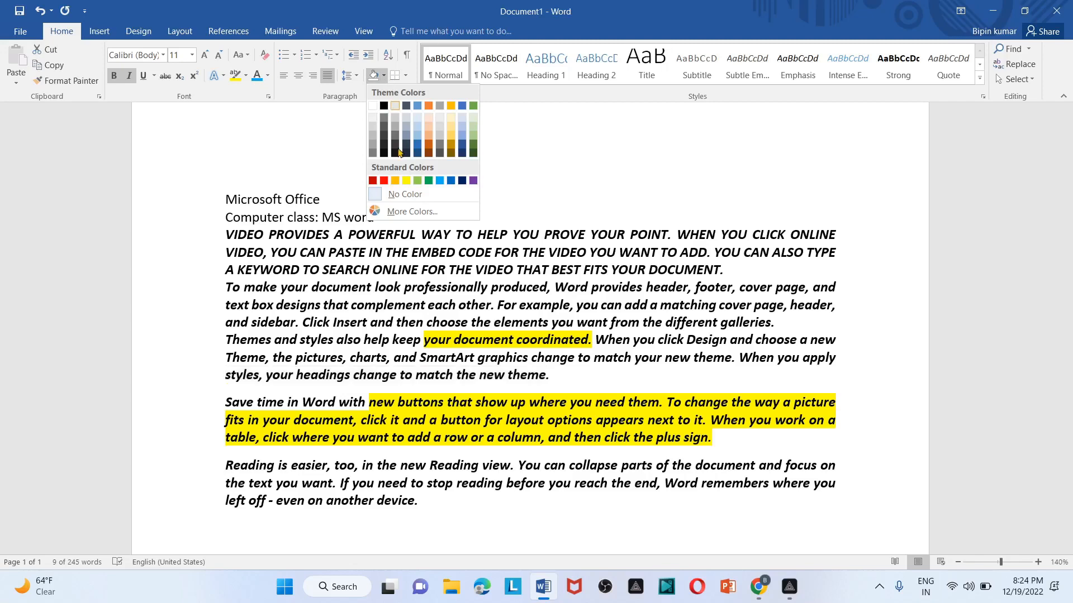
left_click(429, 181)
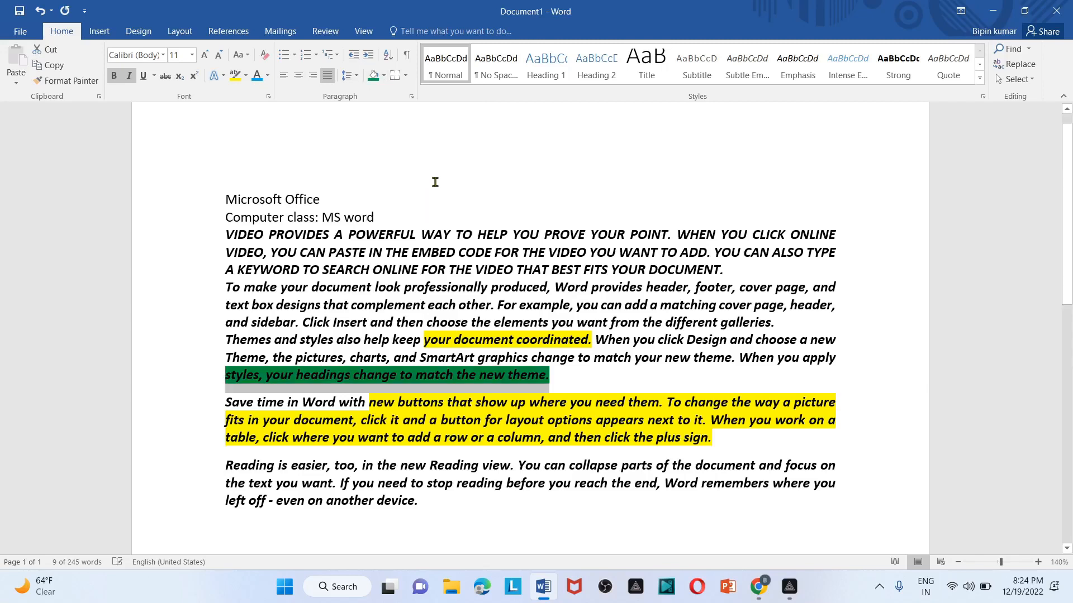
left_click(570, 215)
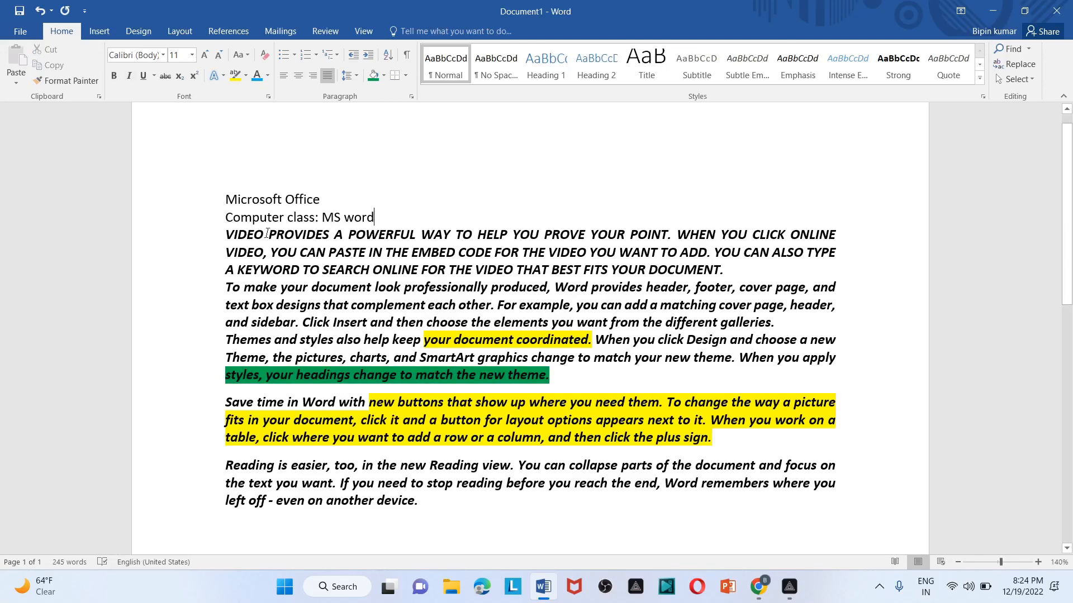
- Delete all the text in the document, from the title to the last paragraph
left_click_drag(223, 236, 572, 374)
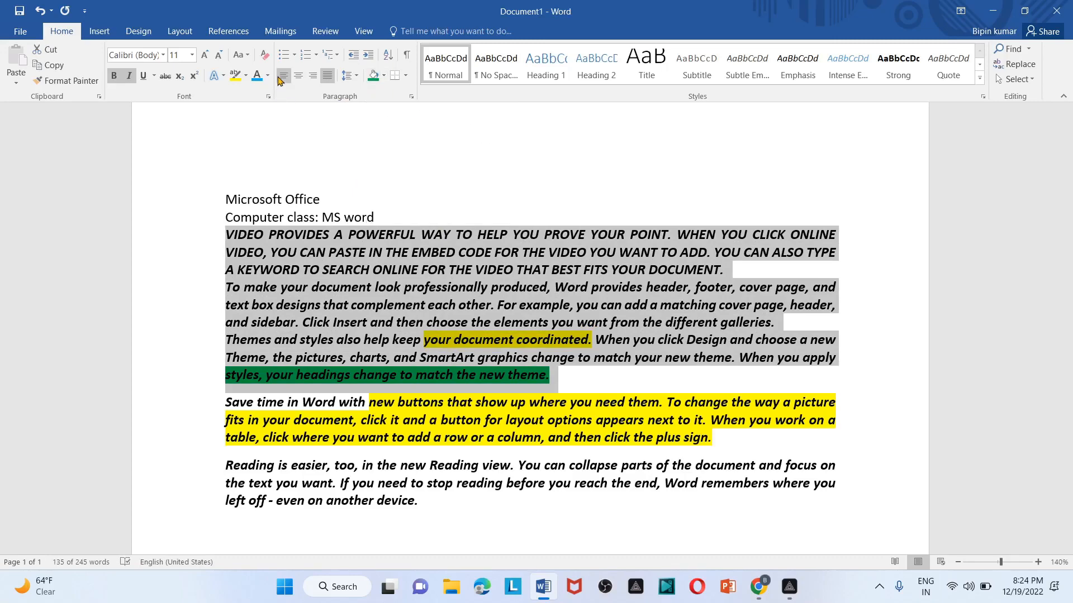
left_click(426, 159)
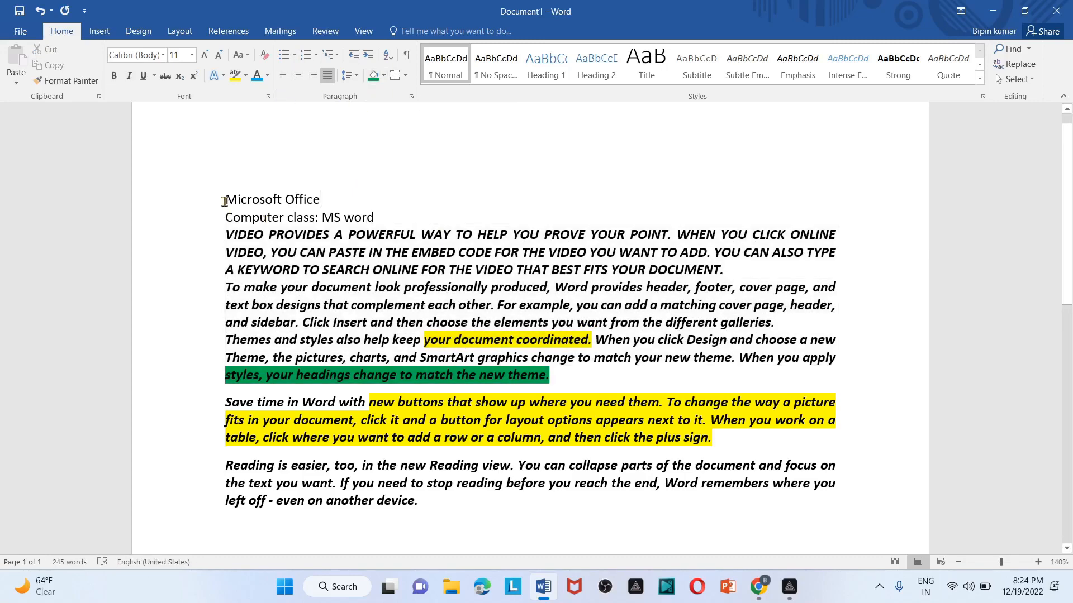
left_click_drag(224, 199, 581, 548)
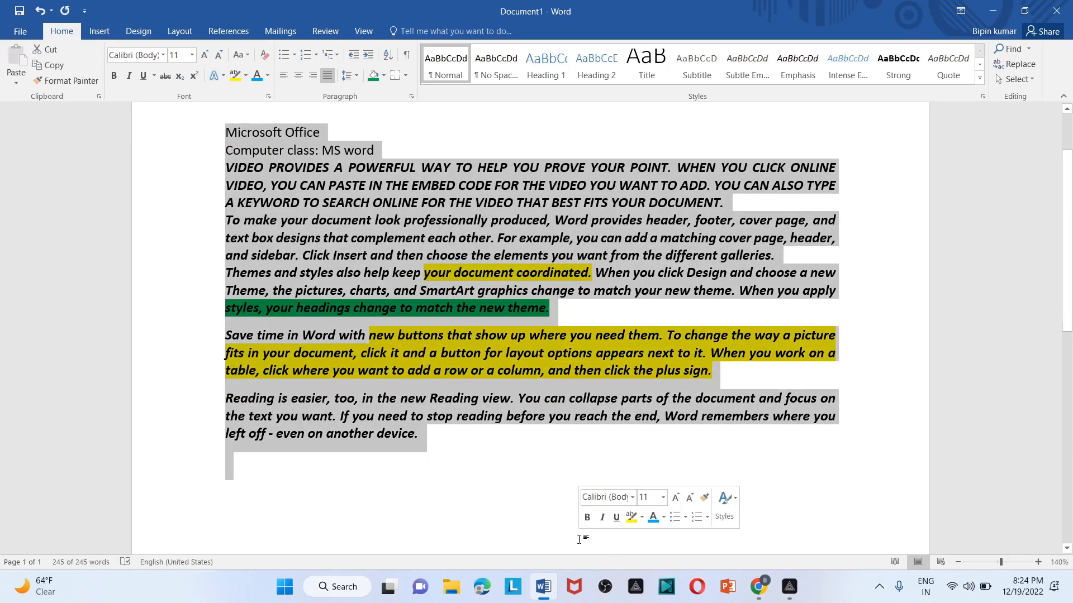
key("Delete")
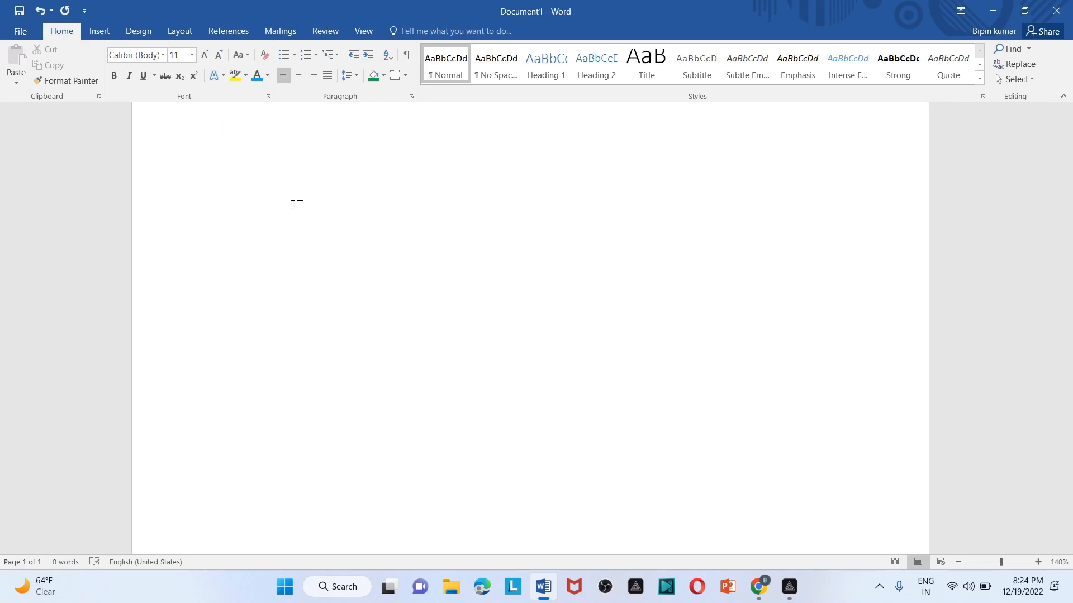
type("types of")
key("BackSpace")
key("BackSpace")
key("BackSpace")
key("BackSpace")
key("BackSpace")
key("BackSpace")
key("BackSpace")
key("BackSpace")
key("BackSpace")
- Start a numbered list in the "1." format and enter "Types of Computer:" as its first item
left_click(317, 55)
left_click(383, 107)
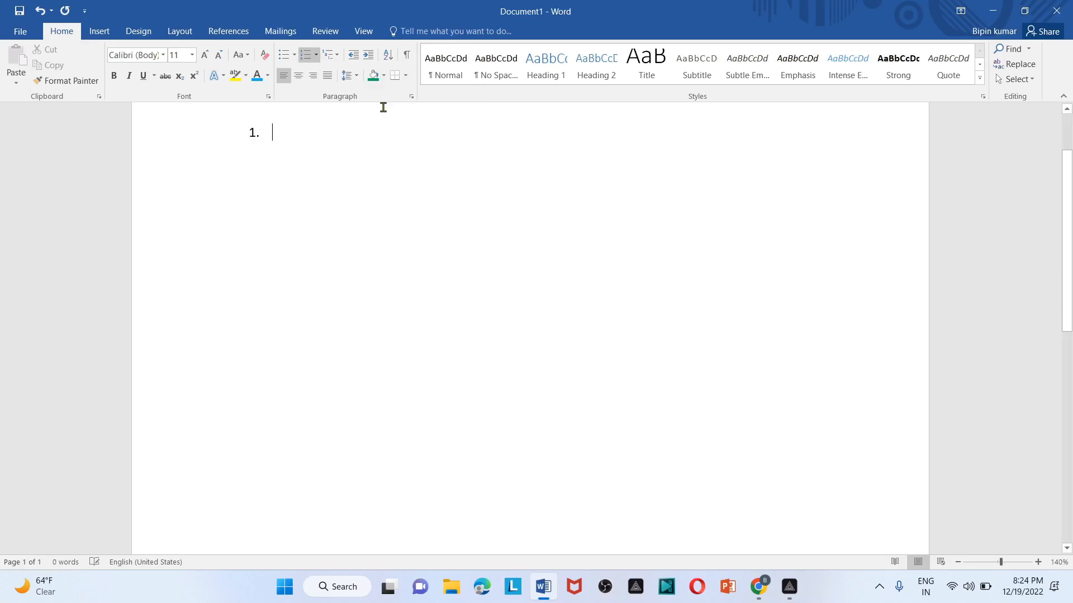
type("Types o")
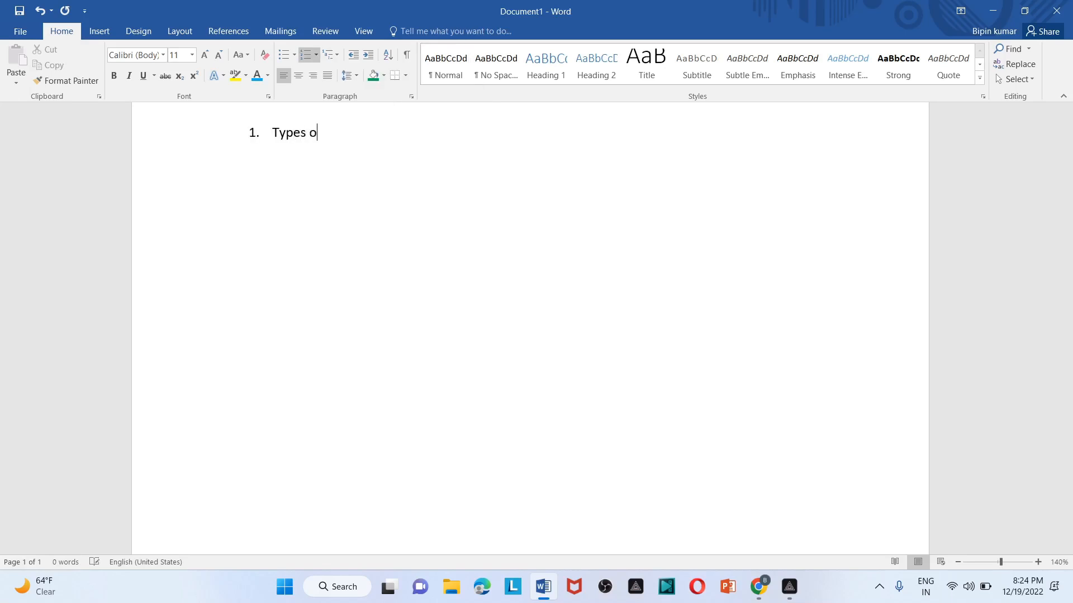
type("f COmp")
key("BackSpace")
key("BackSpace")
key("BackSpace")
type("ompute")
type("r")
type(" ?")
key("BackSpace")
key("Return")
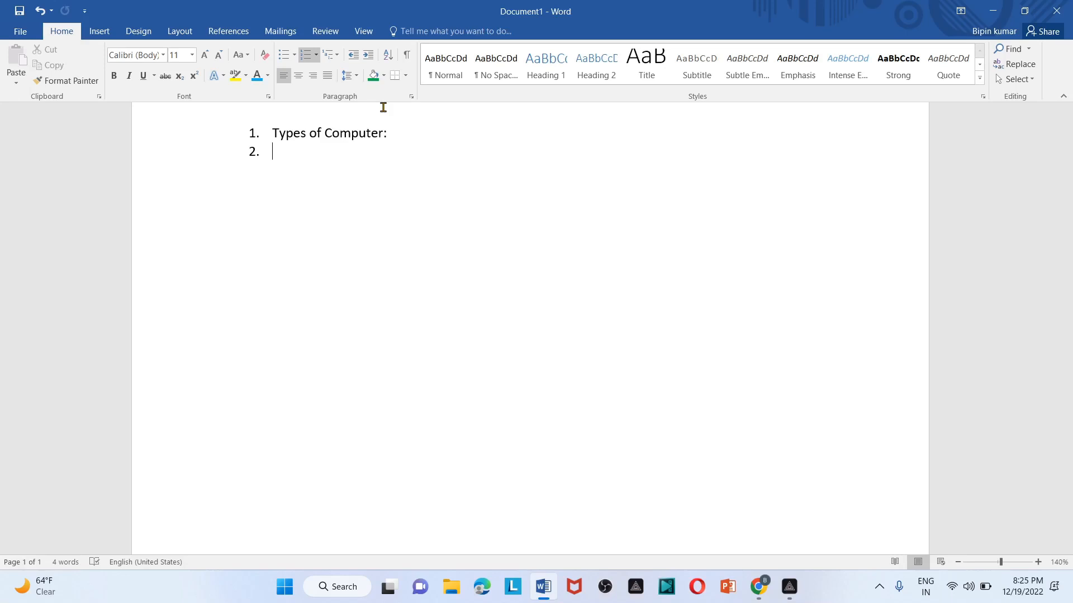
- Enter "What is computer" as the second list item and remove the colon from the first item
type("what is computer")
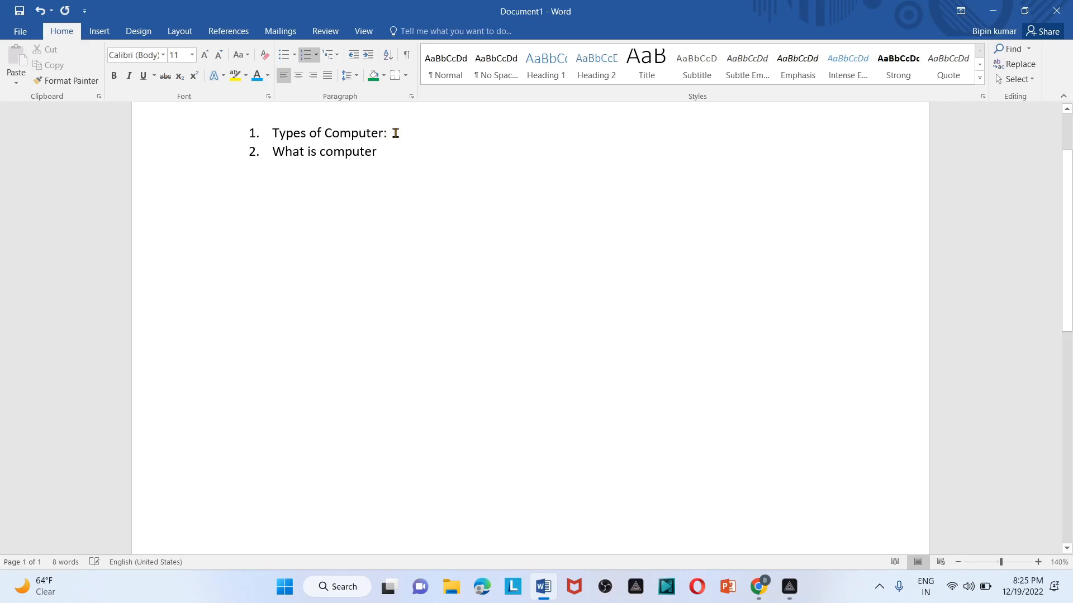
key("BackSpace")
key("Return")
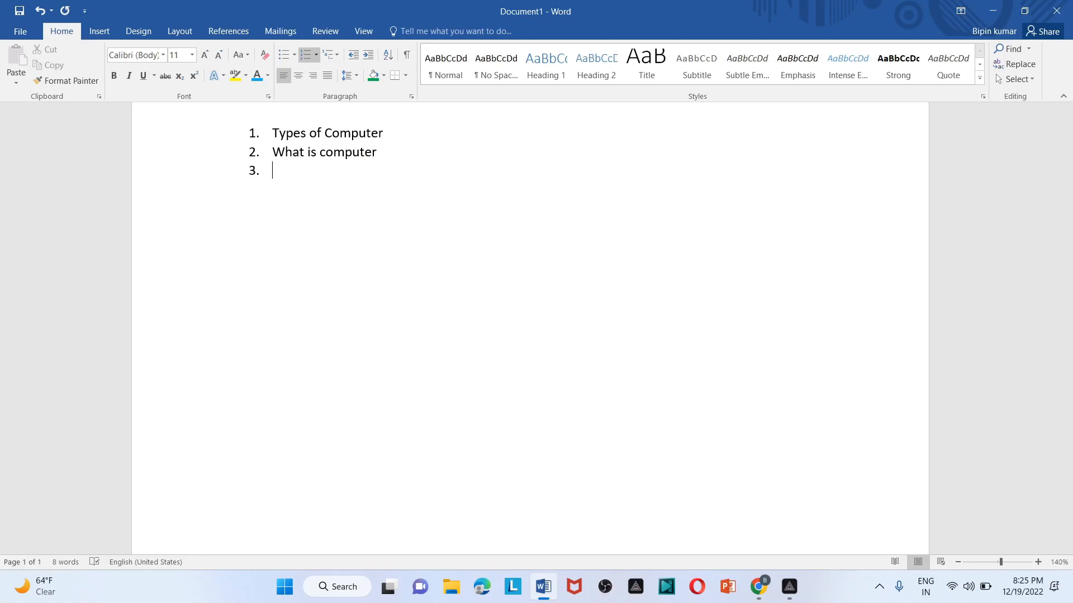
- Add "Type of software", "What is software" and "What is ms word" as the third to fifth list items
type("type ")
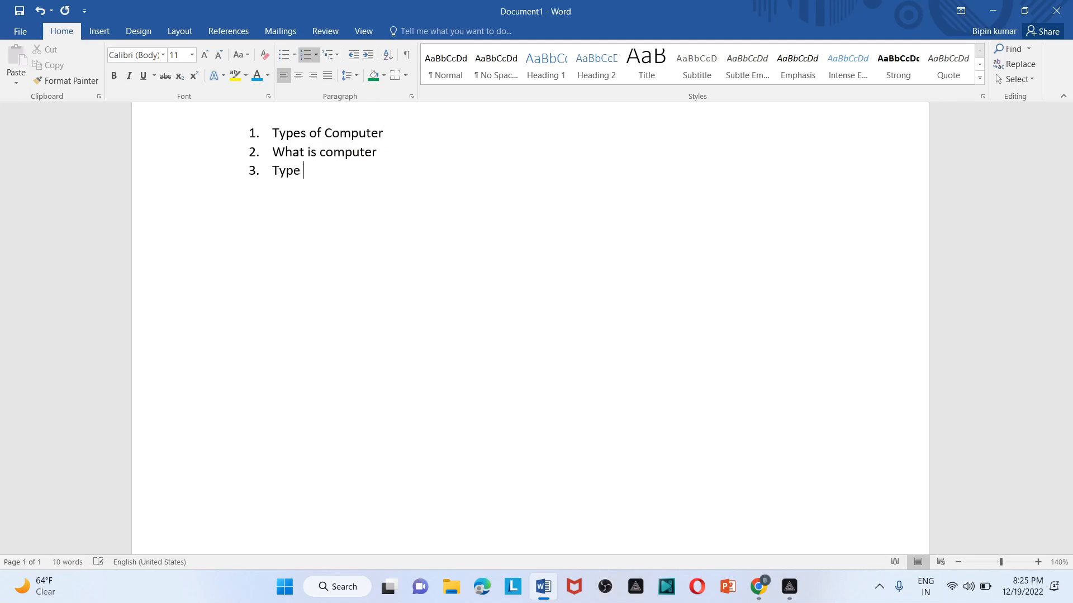
type("of software")
key("Return")
type("what is ")
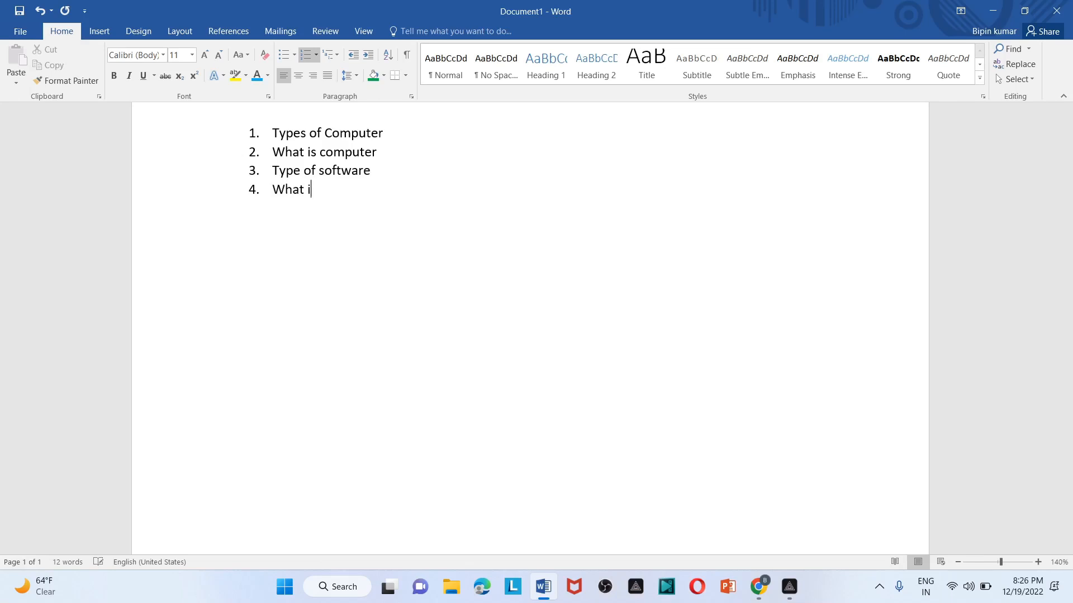
type("software")
key("Return")
type("wh")
type("at")
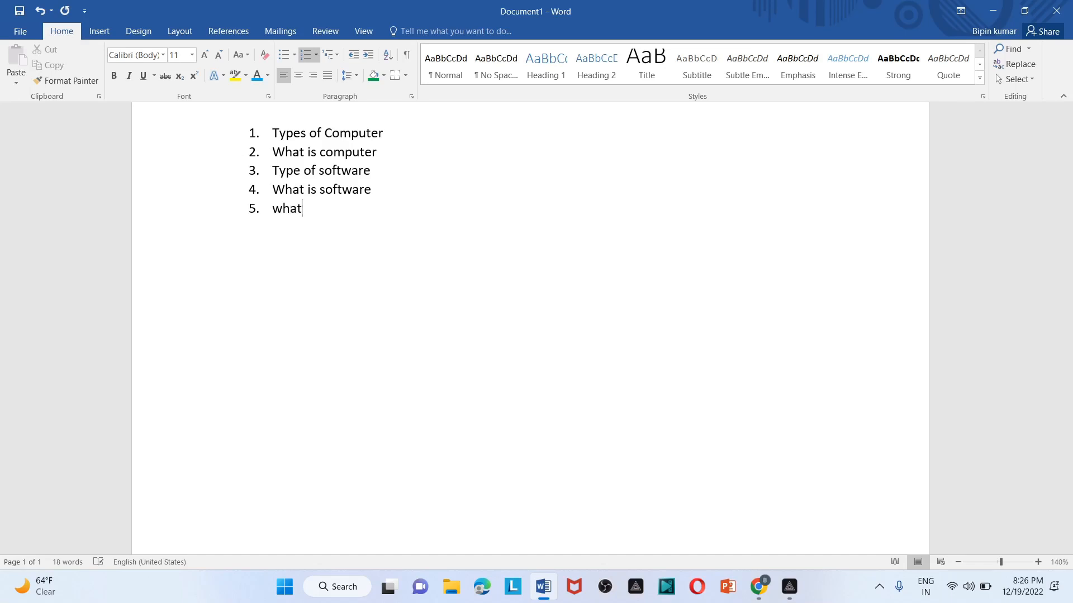
type(" is ms word")
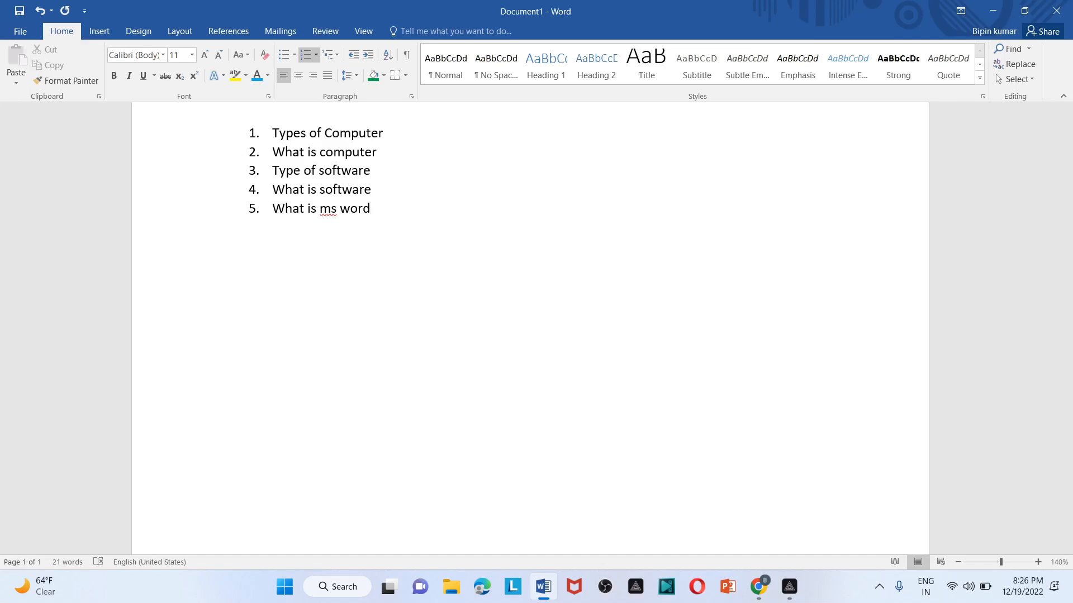
- End the first and third list items with a period and the three "What is" items with a question mark
type("??.")
left_click(384, 160)
type("?.")
key("Down")
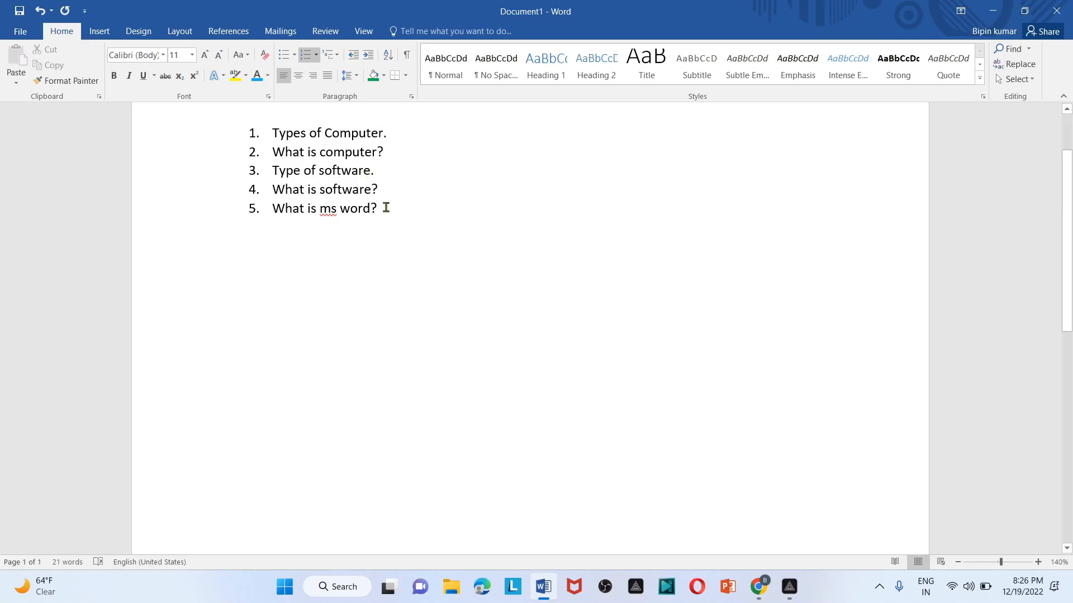
- Change the numbering of all five list items to the four-diamond bullet
left_click_drag(385, 211, 233, 129)
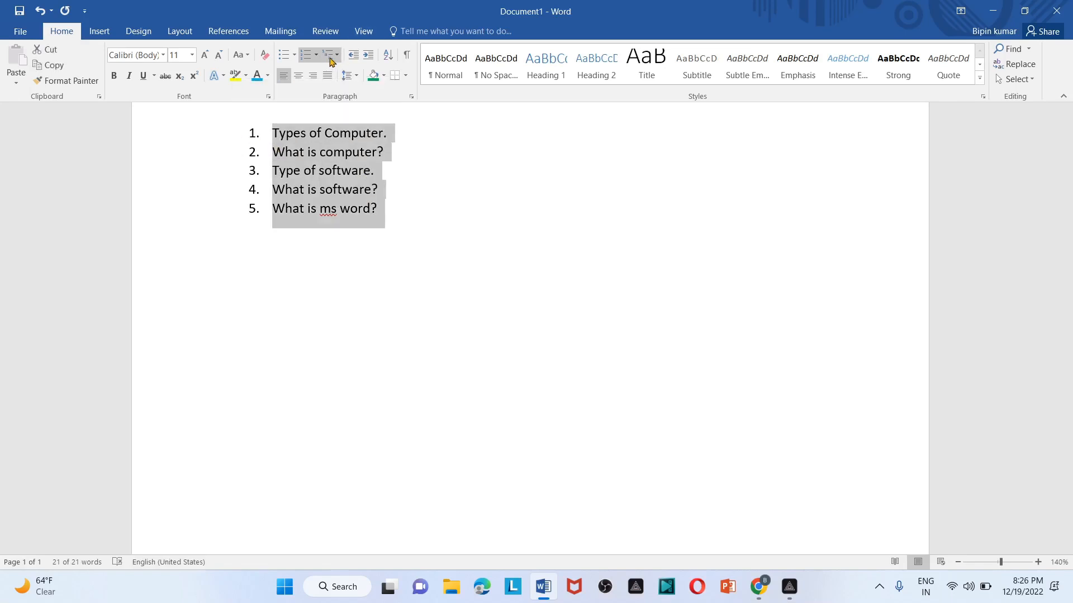
left_click(294, 56)
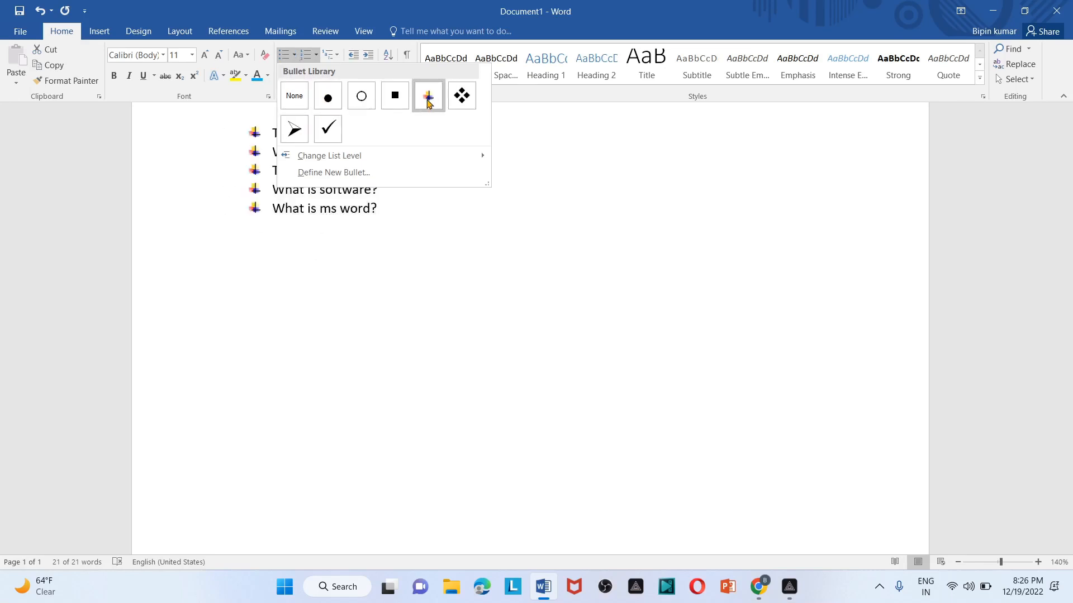
left_click(462, 96)
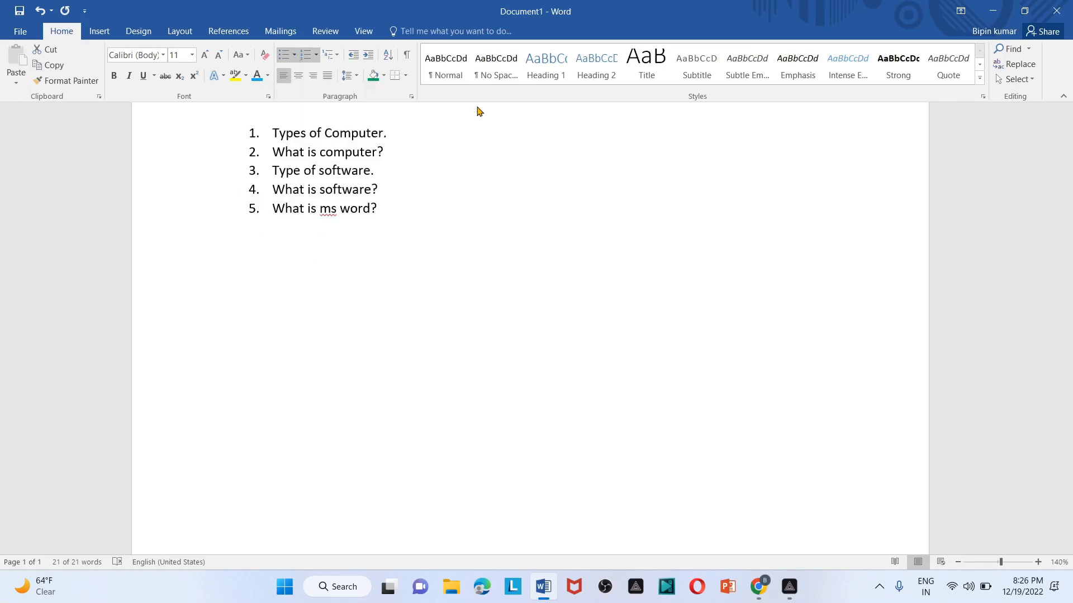
left_click(418, 274)
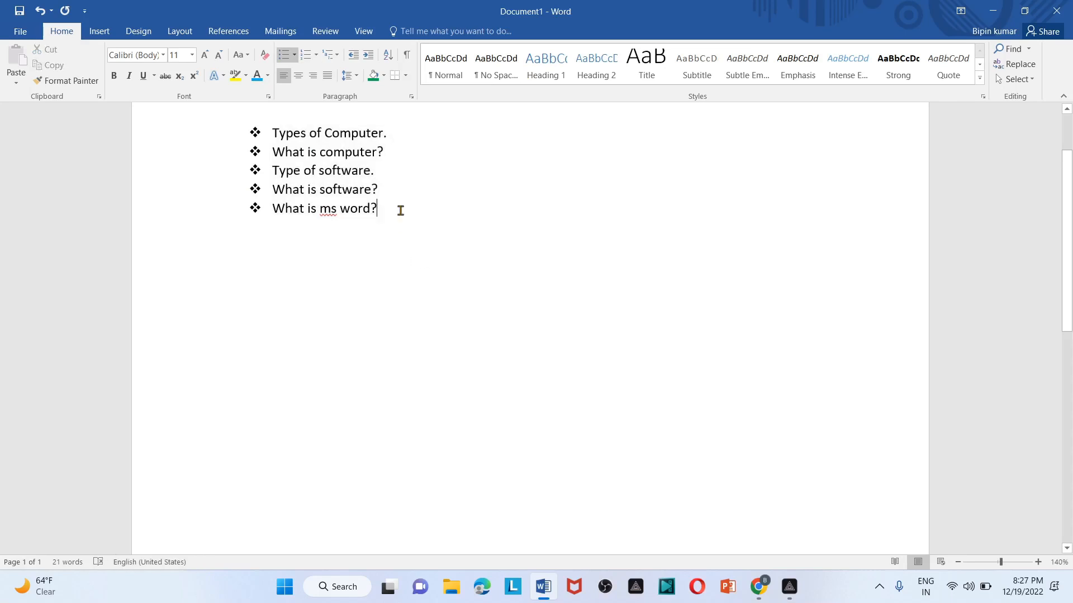
- Apply the multilevel list format "1) a) i)" to all five list items
left_click_drag(400, 206, 255, 132)
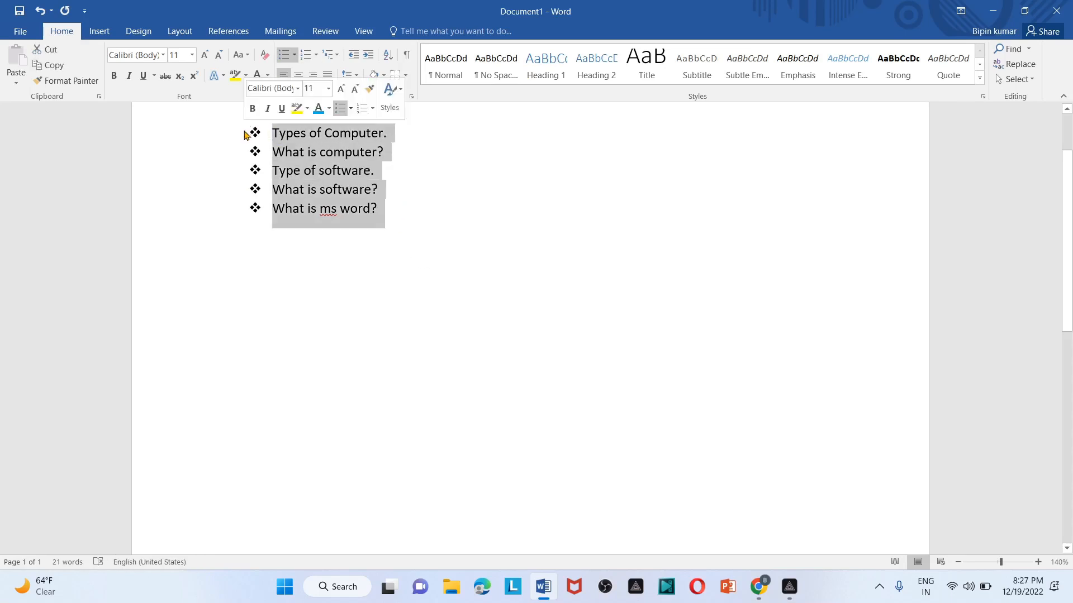
left_click(329, 54)
mouse_move(391, 187)
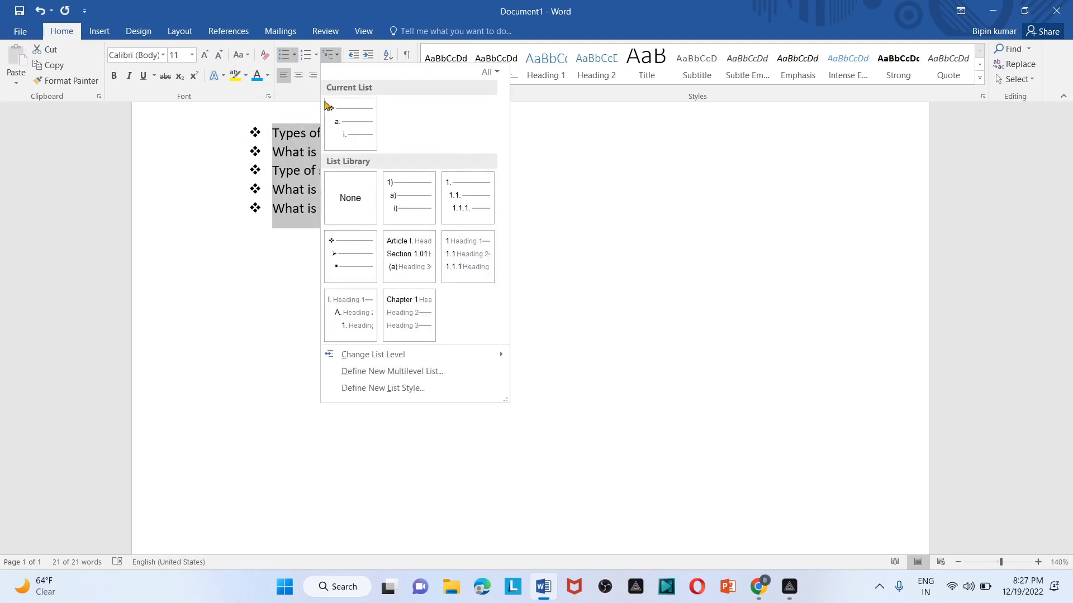
left_click(396, 201)
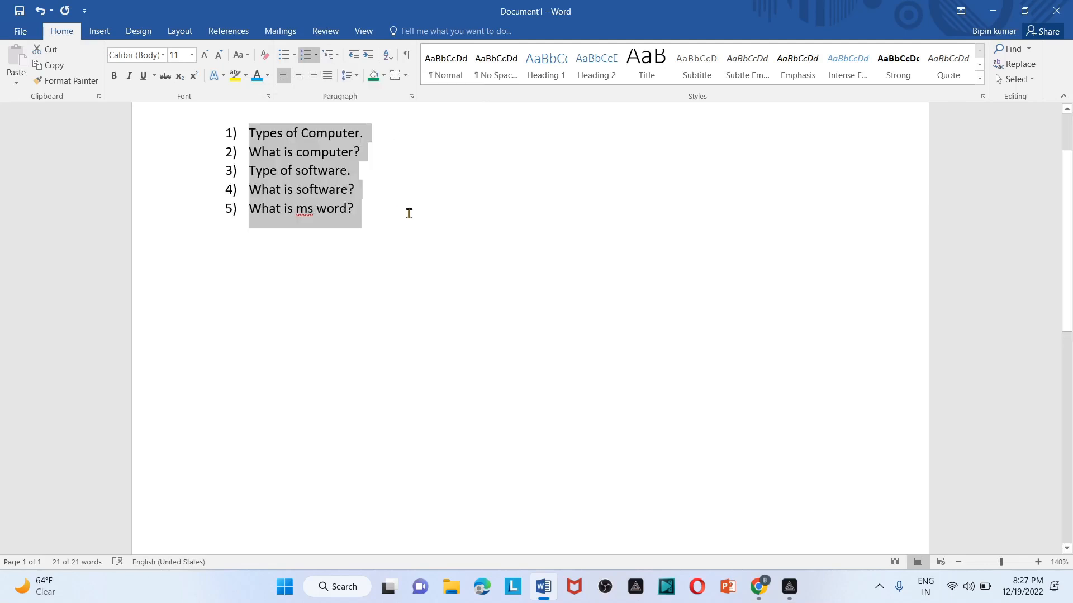
left_click(407, 213)
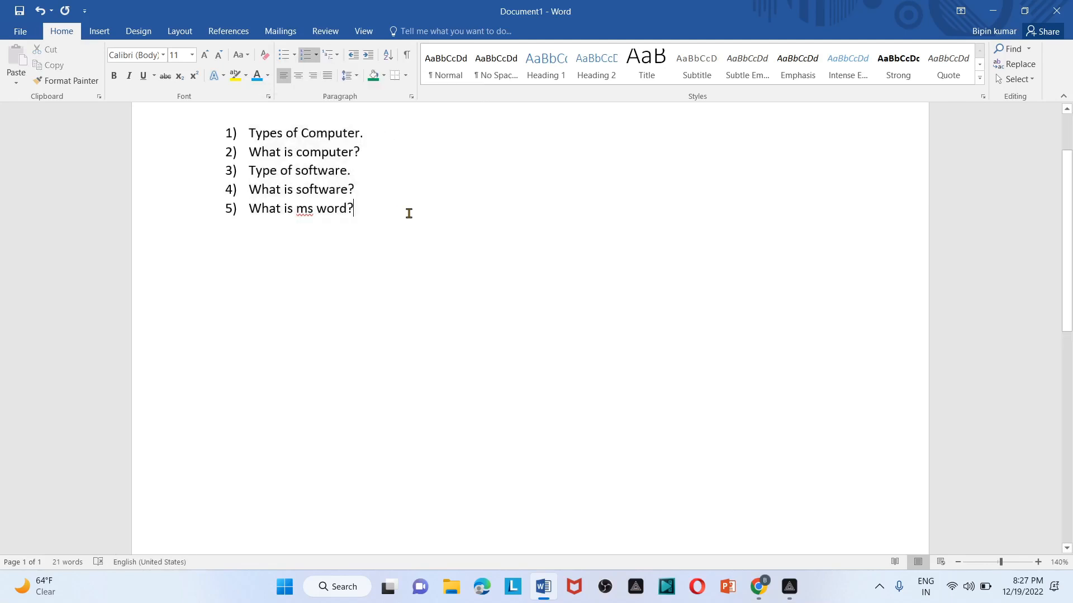
- Insert an empty item after "Types of Computer." and demote it to the second list level "a)"
left_click(370, 137)
key("Return")
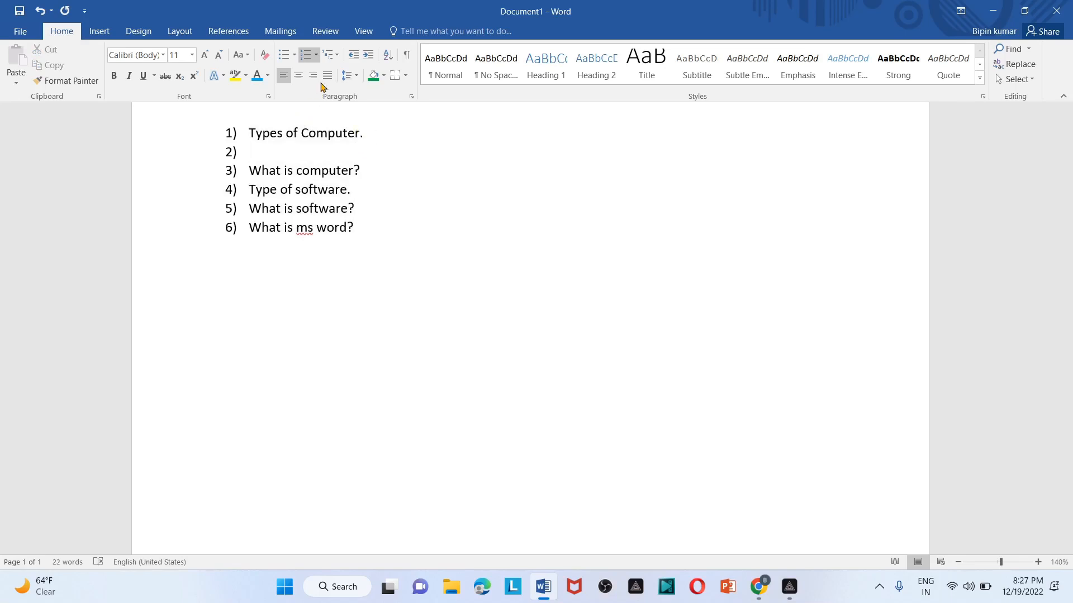
left_click(317, 56)
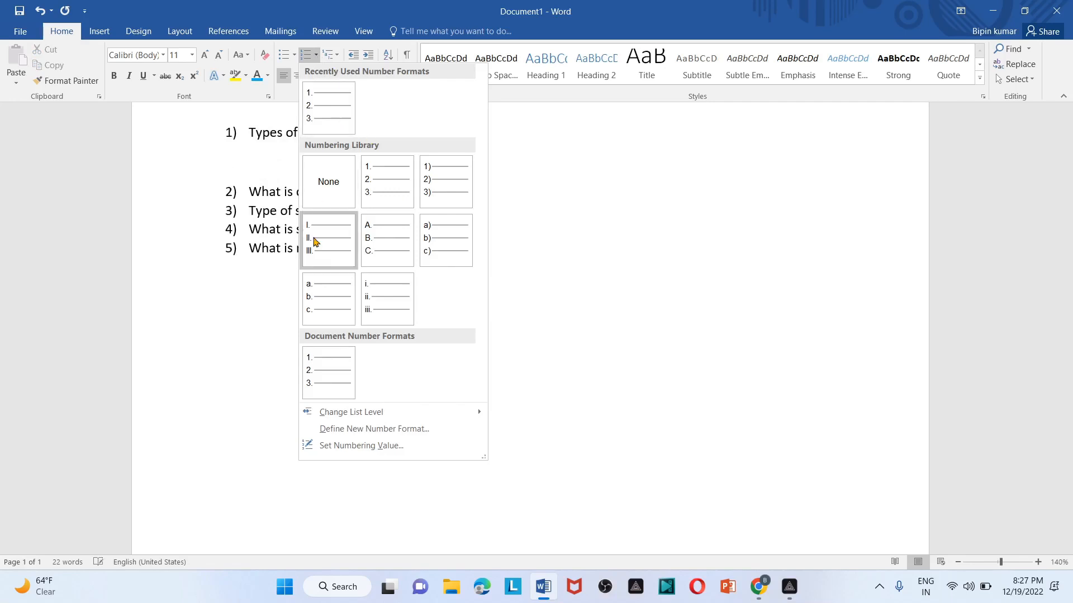
mouse_move(313, 413)
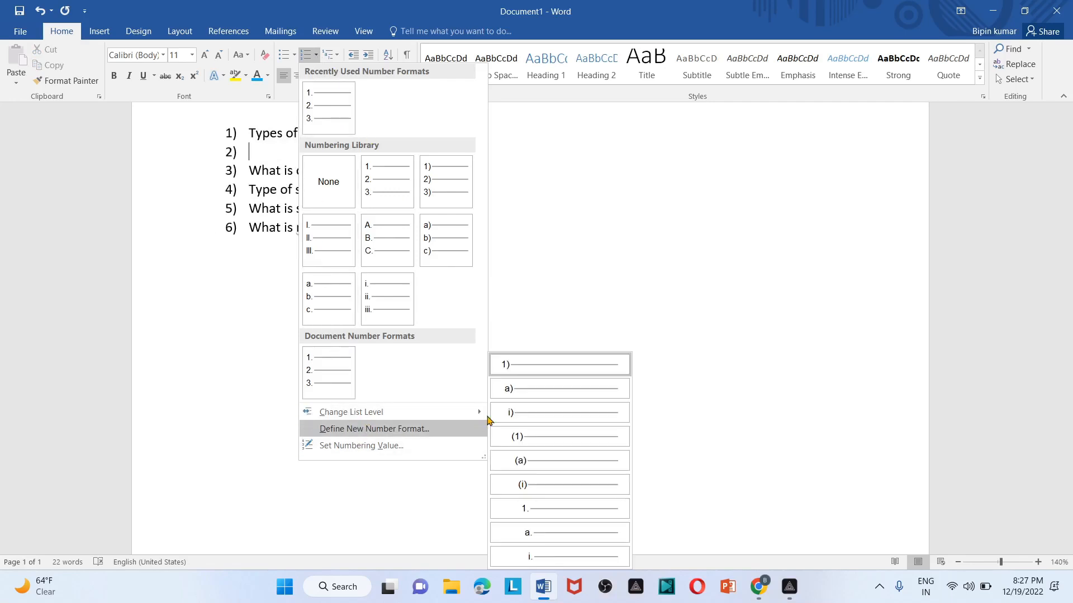
left_click(527, 389)
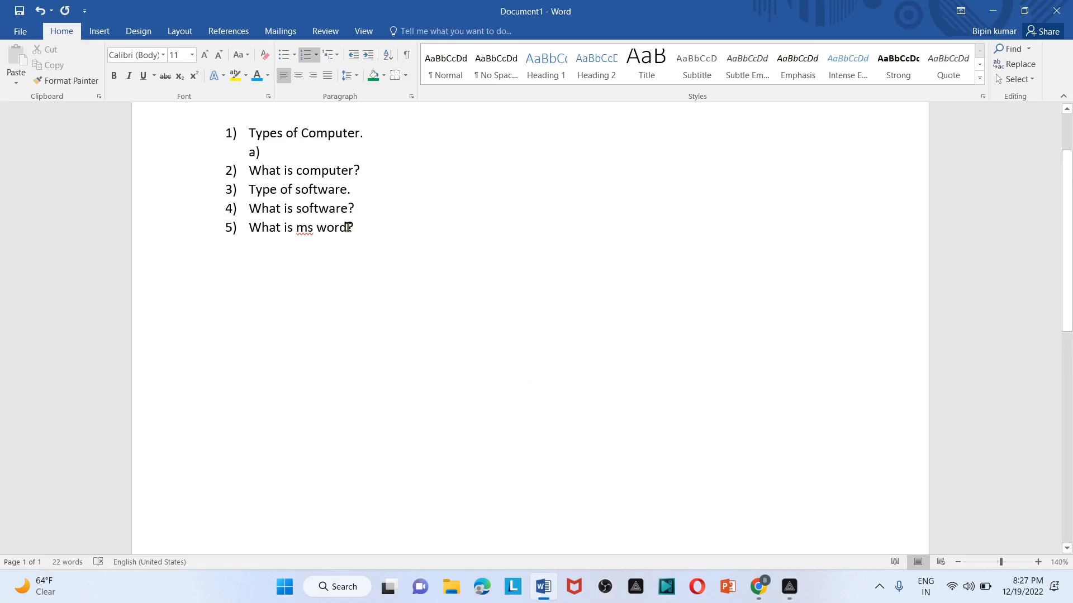
- Enter "Main frame computer" as the first sub-item under "Types of Computer."
type("a")
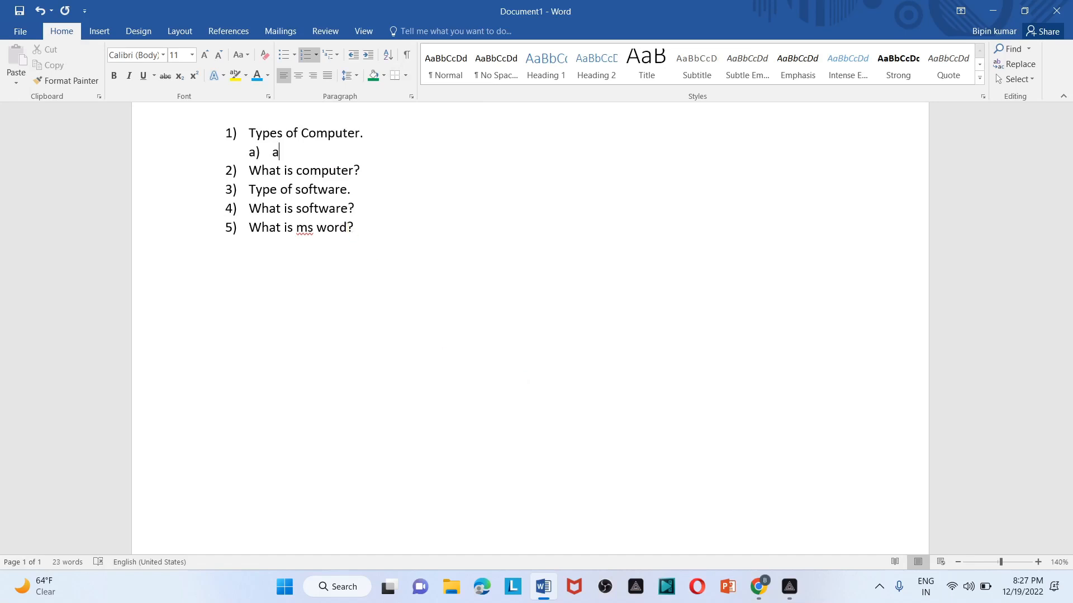
key("BackSpace")
type("co")
key("BackSpace")
key("BackSpace")
type("main f")
key("BackSpace")
type("frame computer")
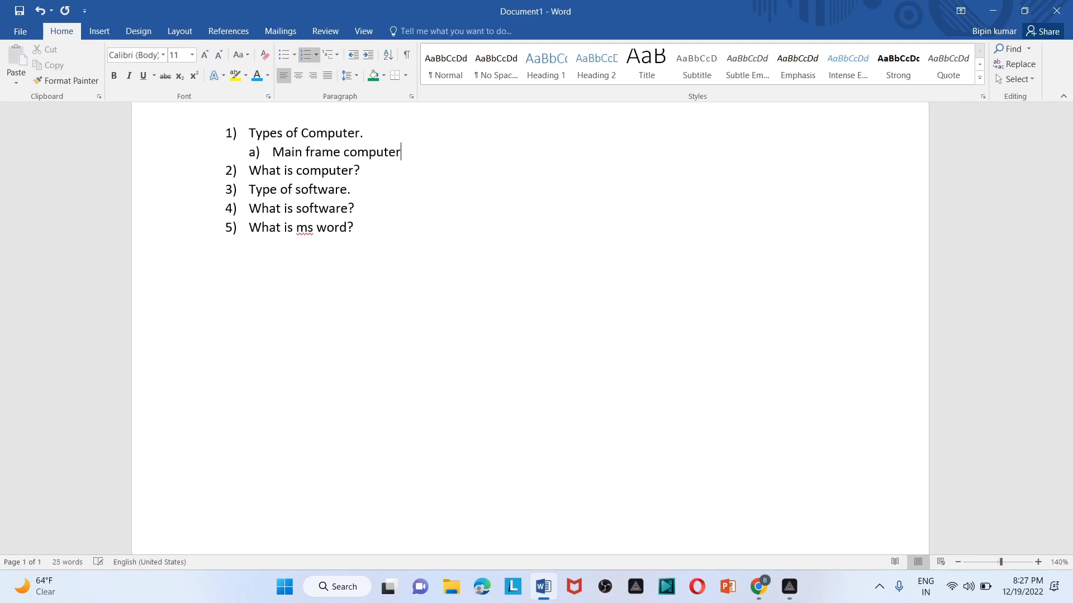
- Add "Mini computer" and "Super computer" as the second and third sub-items under "Types of Computer."
key("Return")
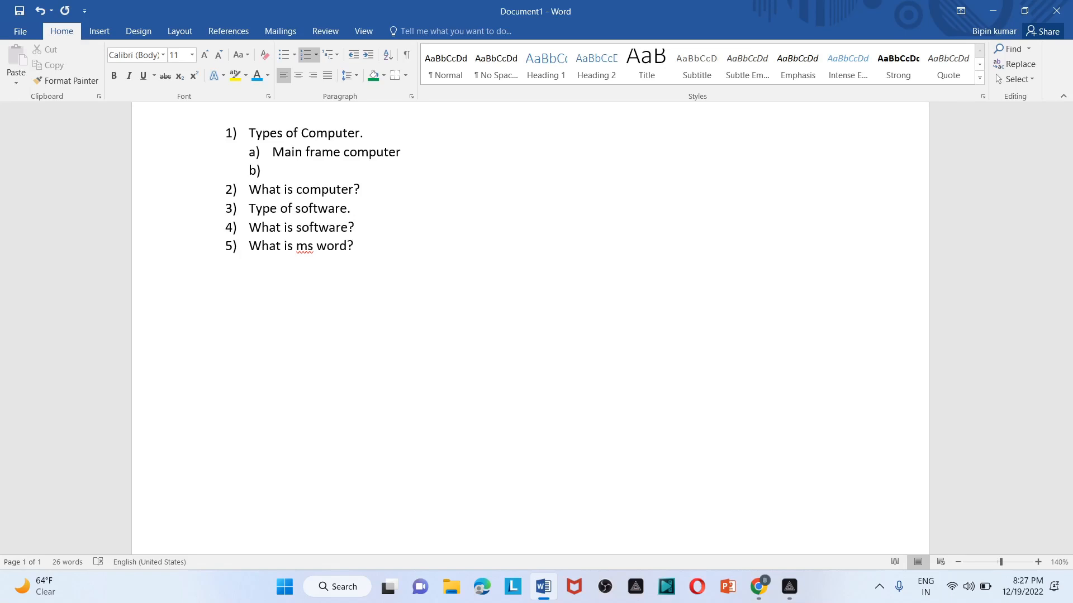
type("mini computer")
key("Return")
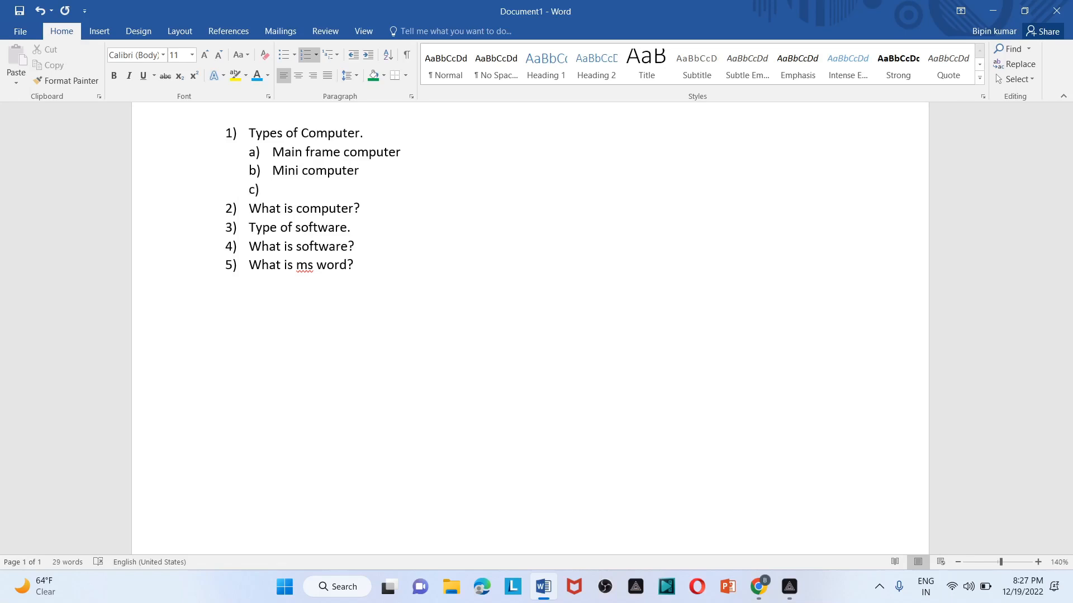
type("super computer")
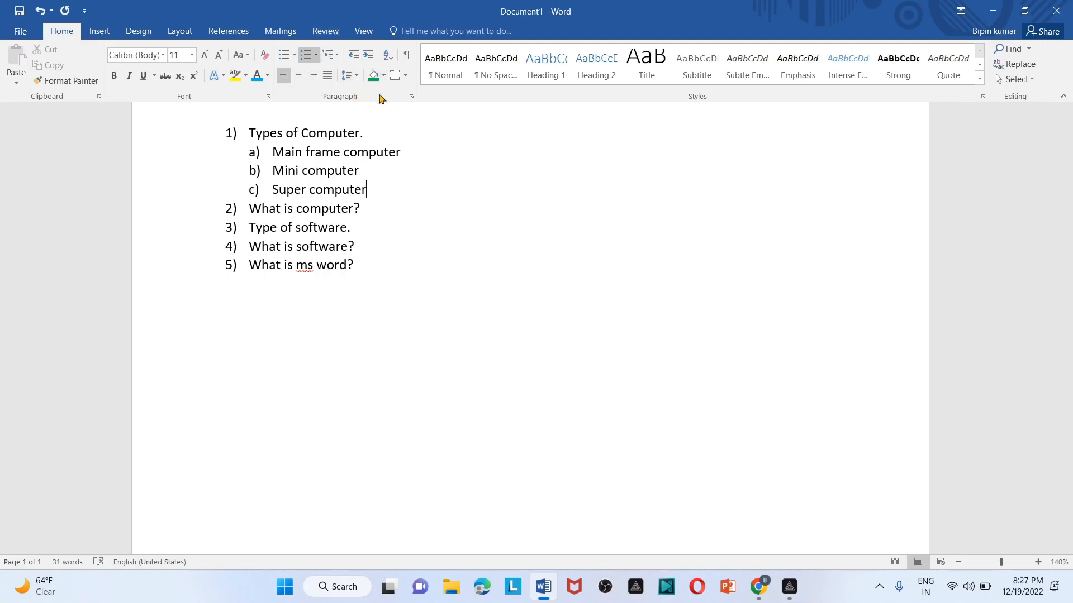
- Add a bottom border to the "Super computer" sub-item
left_click(406, 81)
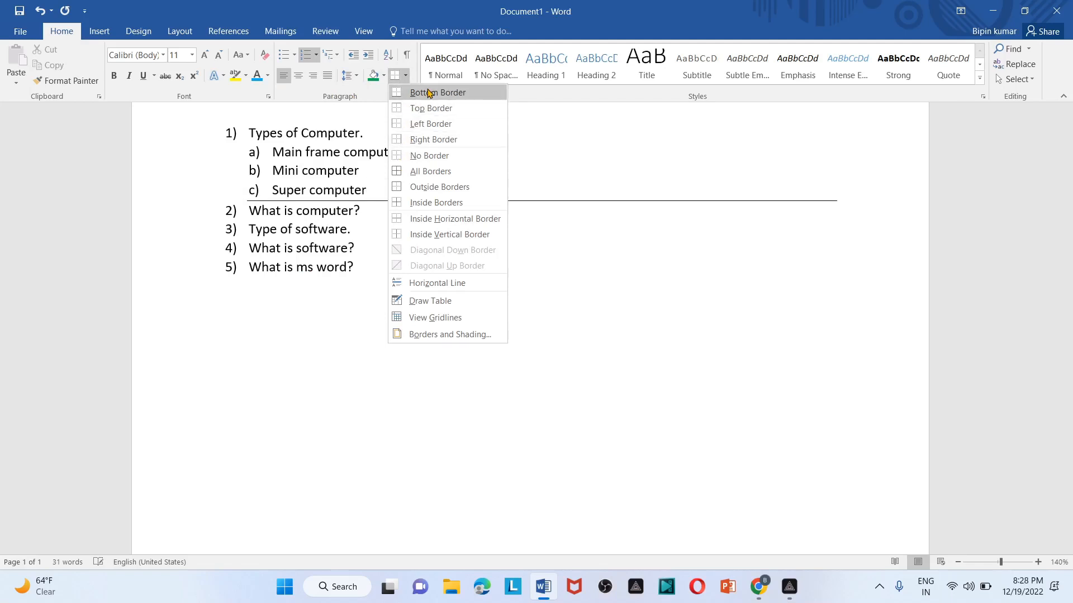
left_click(429, 92)
left_click(401, 281)
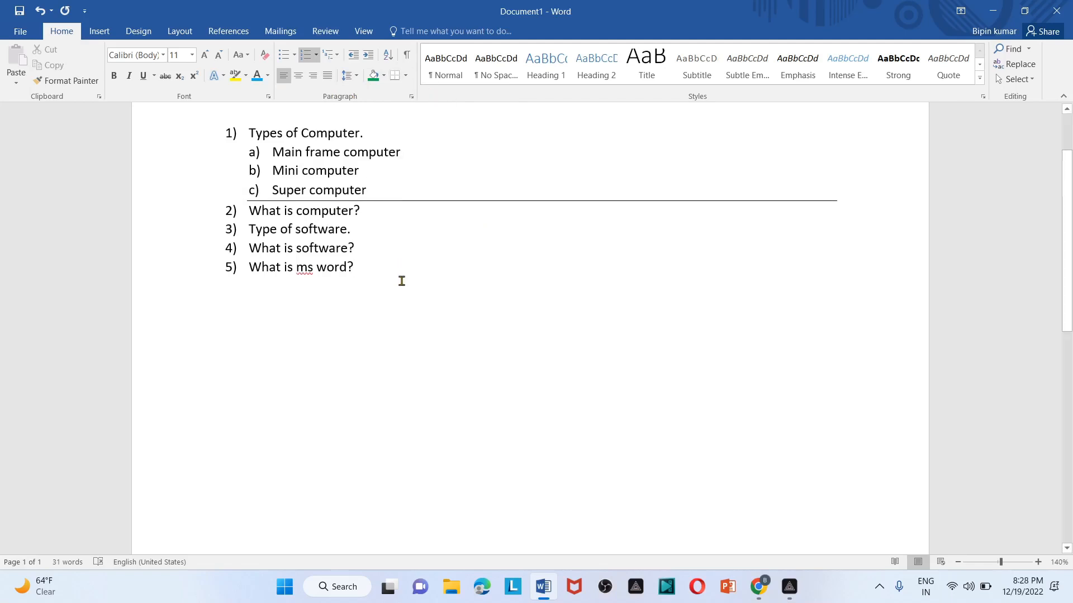
- Select the document's entire contents and delete the whole list
left_click(230, 133)
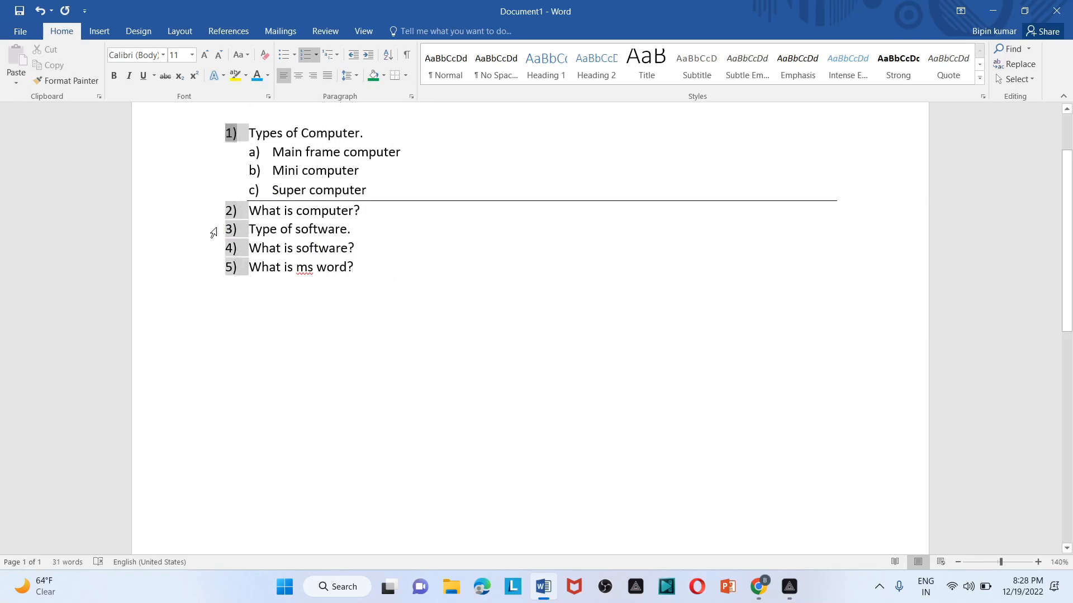
key("ctrl+a")
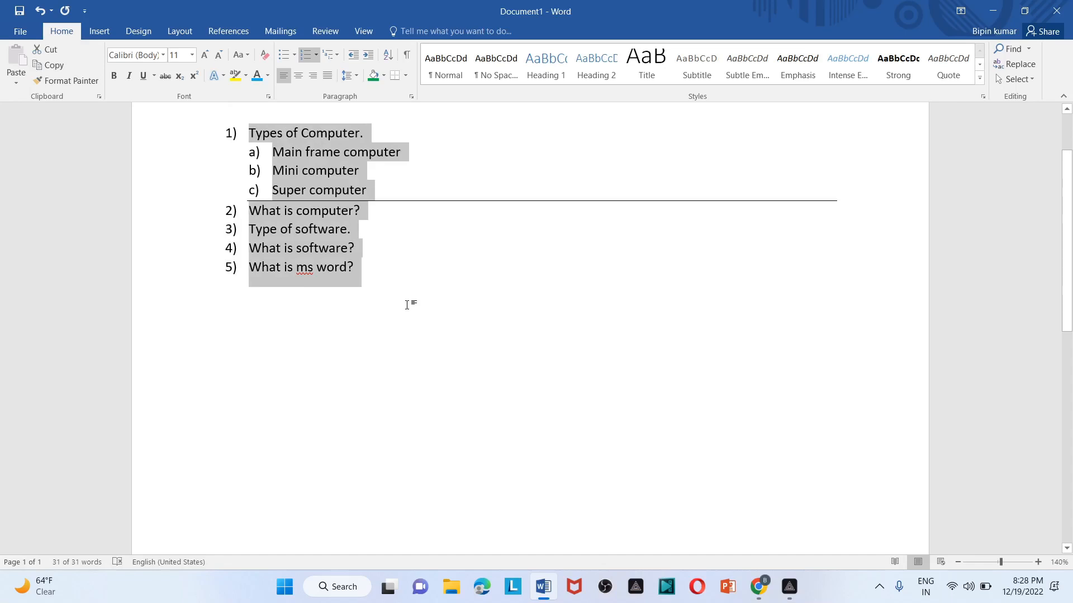
key("Delete")
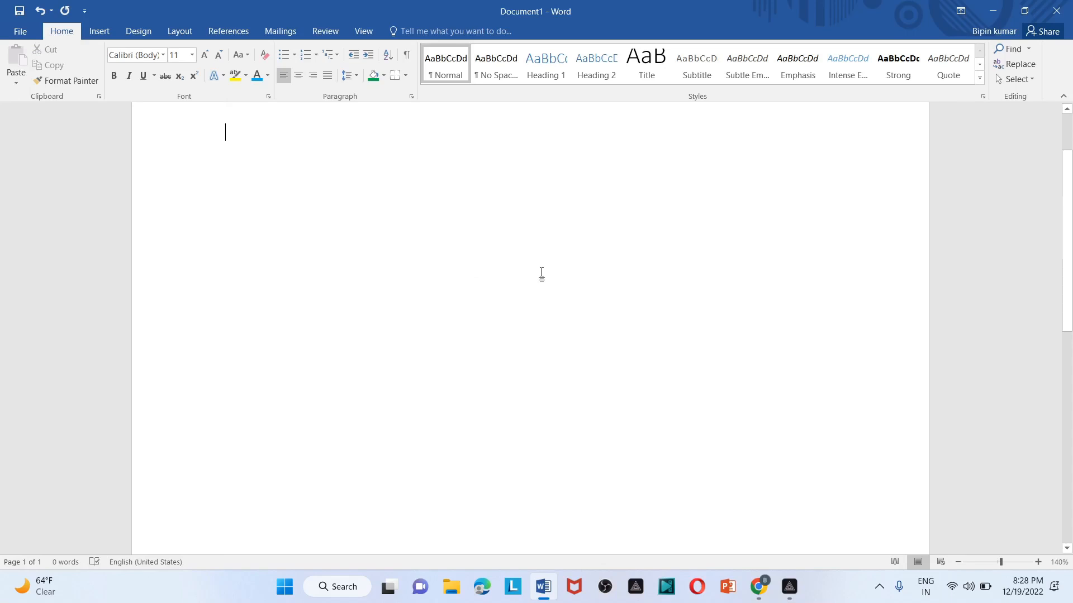
- Undo the list deletion, the bottom border and the sub-item typing back to "Main frame"
left_click(40, 10)
left_click(39, 11)
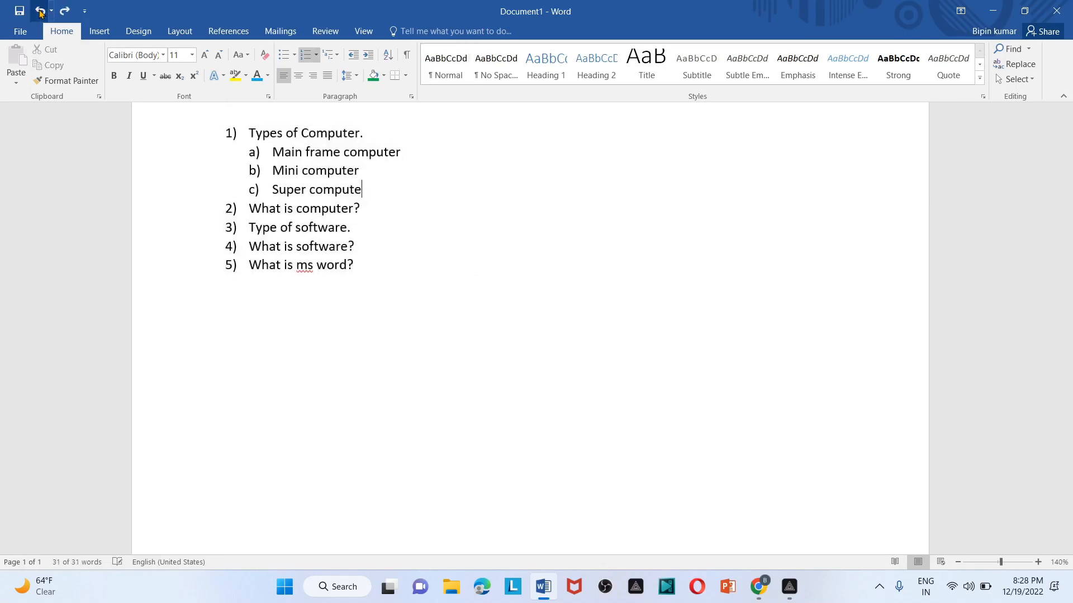
left_click(40, 11)
left_click(39, 11)
left_click(39, 11)
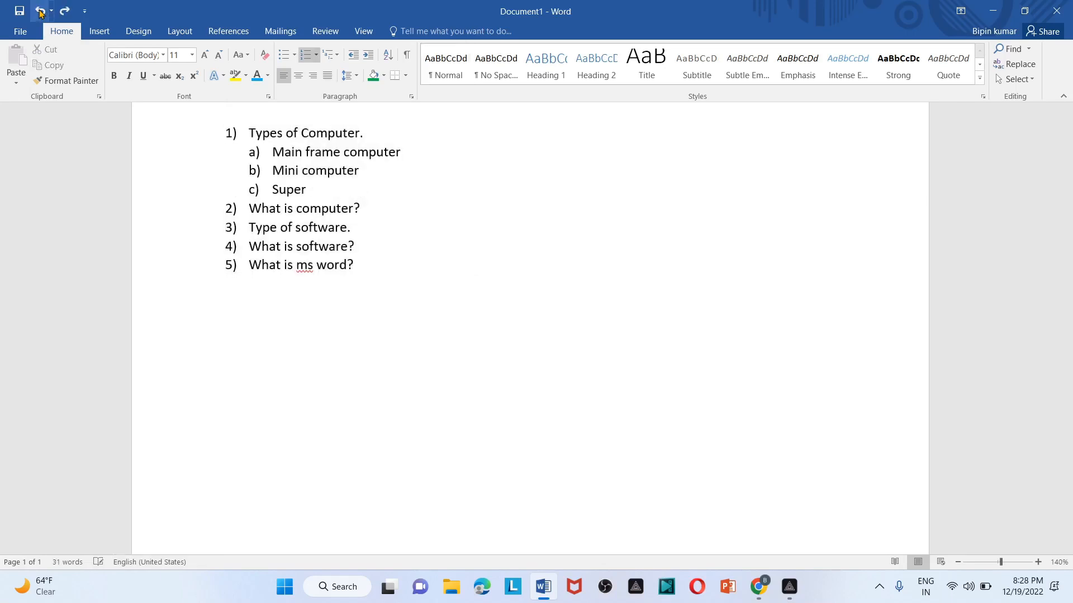
left_click(40, 11)
left_click(39, 11)
left_click(40, 11)
left_click(39, 11)
left_click(40, 11)
left_click(39, 11)
left_click(39, 11)
left_click(40, 10)
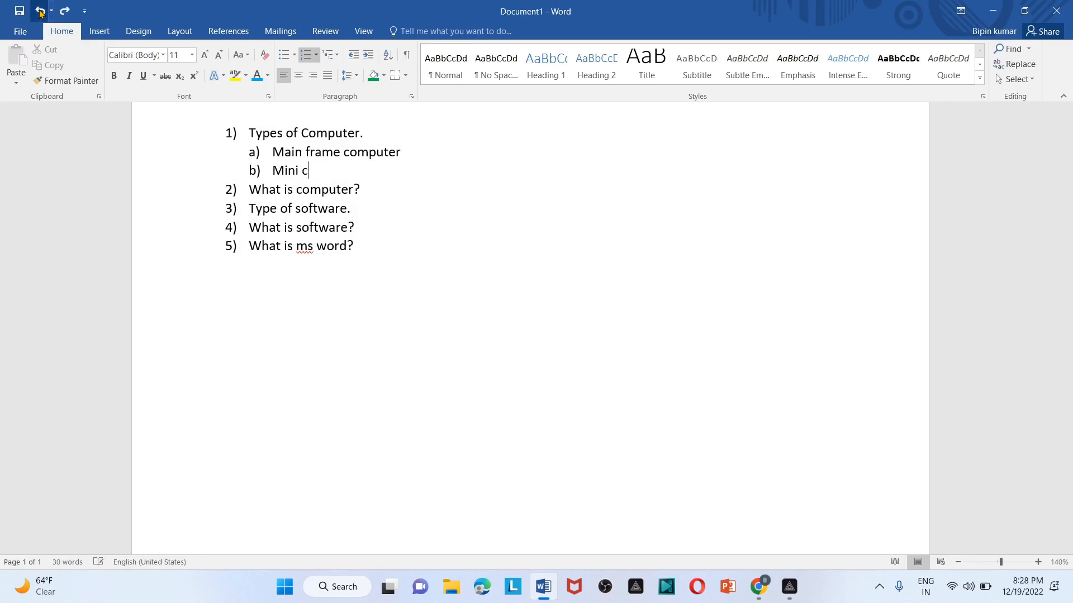
left_click(40, 11)
left_click(40, 11)
left_click(40, 11)
left_click(39, 11)
left_click(40, 11)
left_click(40, 10)
left_click(40, 10)
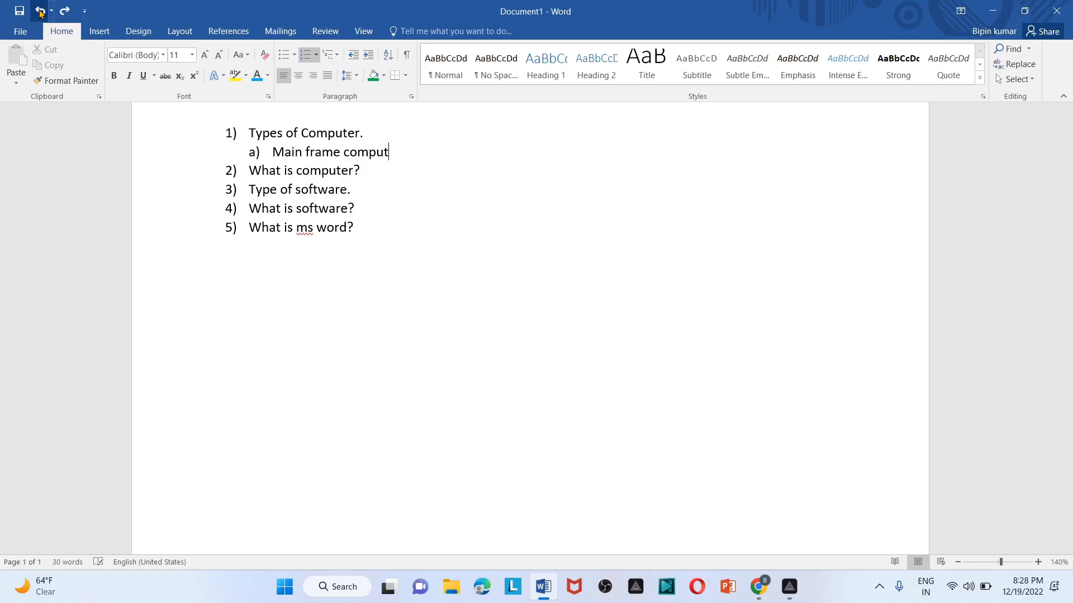
left_click(39, 11)
left_click(39, 10)
left_click(40, 11)
left_click(40, 11)
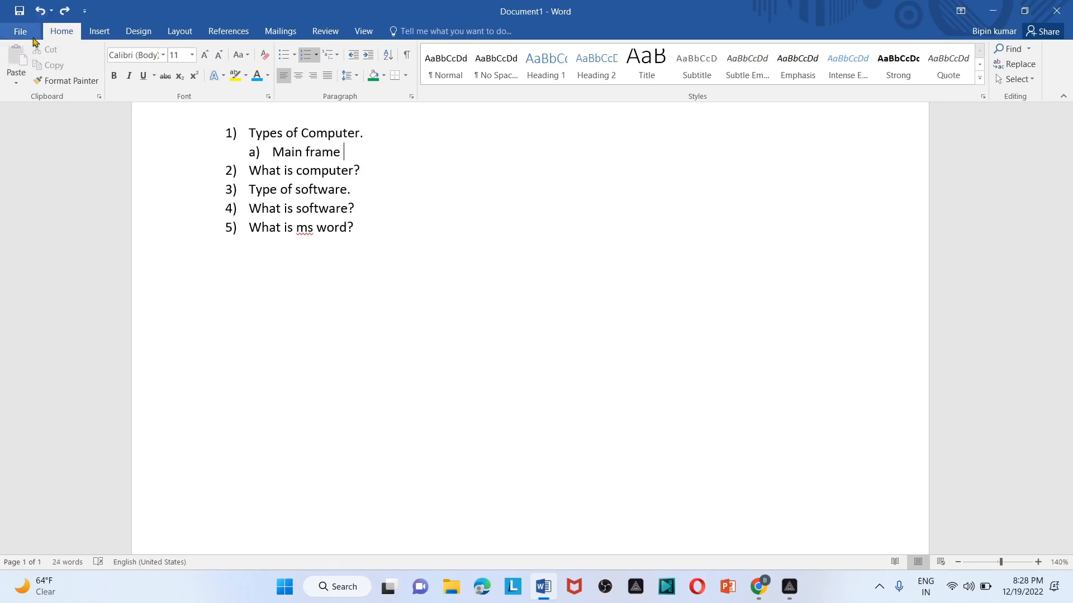
- Restore the undone sub-item text through "Mini computer" and the "s" starting the third sub-item
left_click(66, 11)
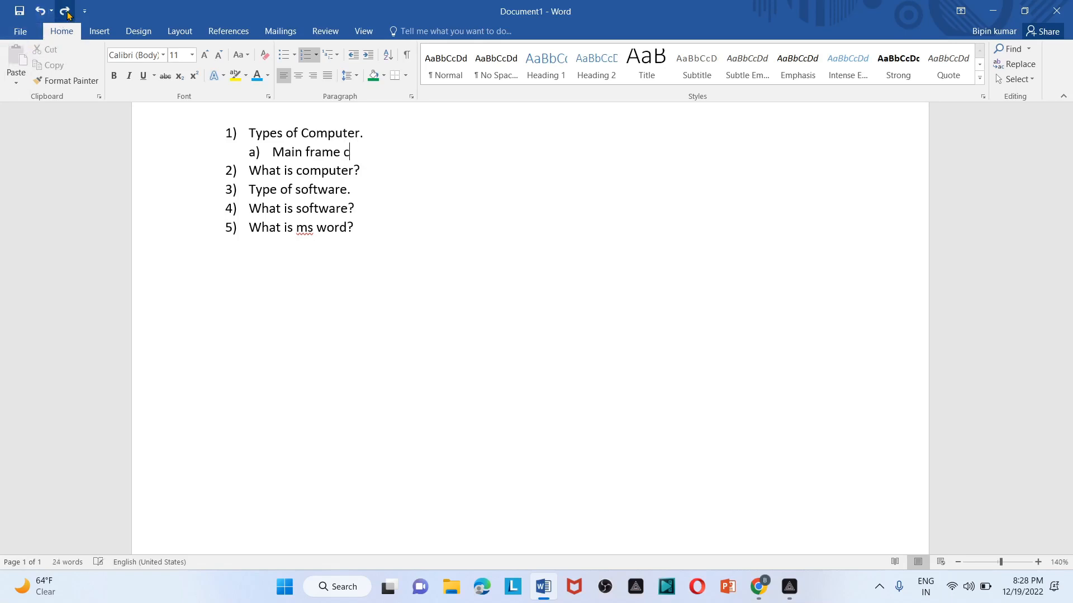
left_click(65, 11)
left_click(65, 11)
left_click(66, 11)
left_click(65, 11)
left_click(65, 11)
left_click(66, 11)
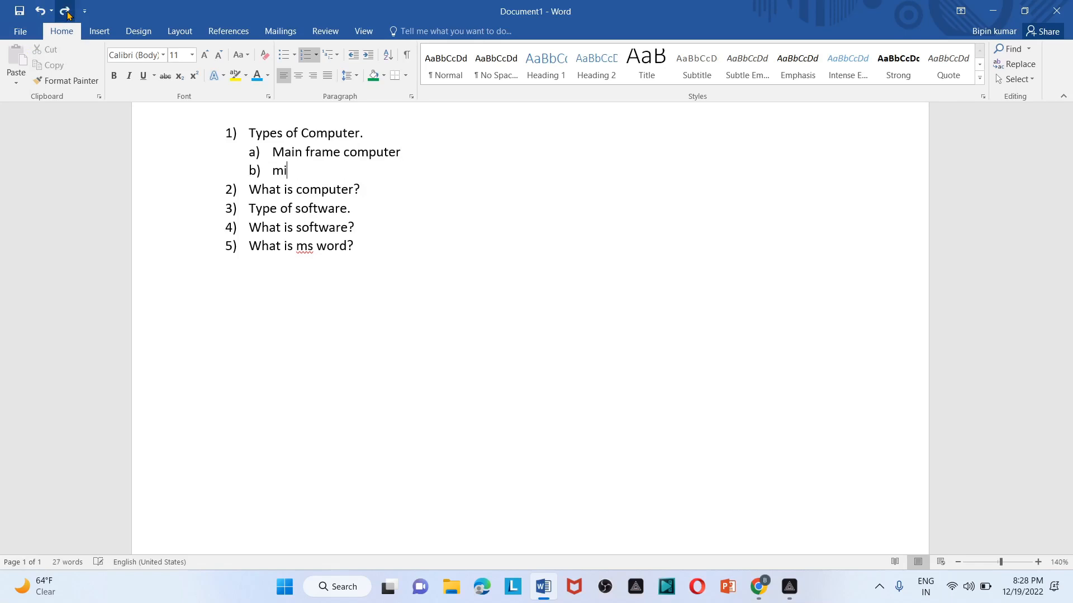
type("ni computer")
key("Return")
type("s")
left_click(20, 32)
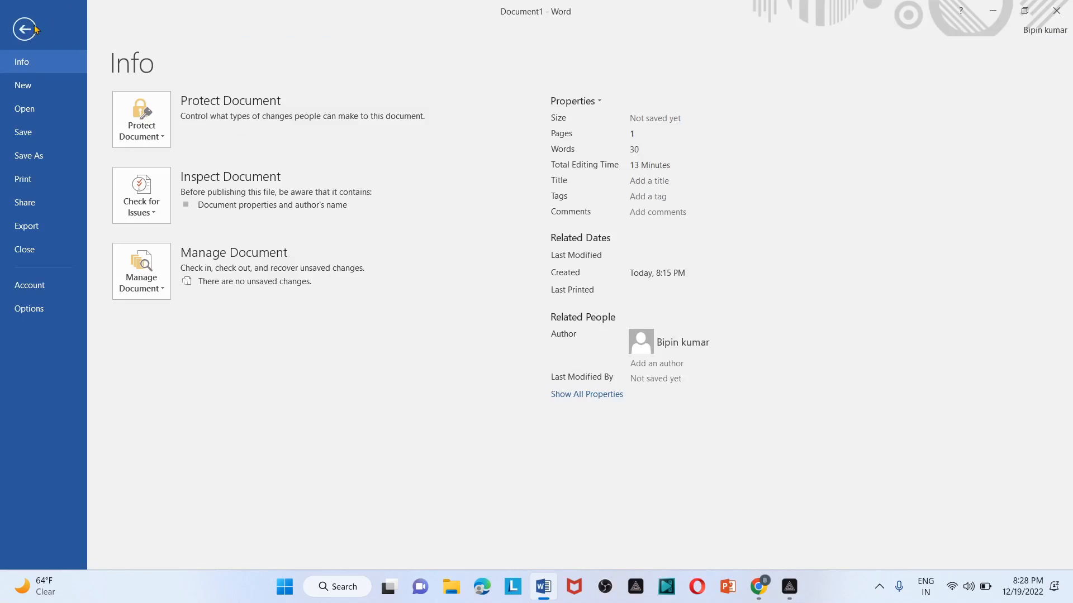
left_click(24, 29)
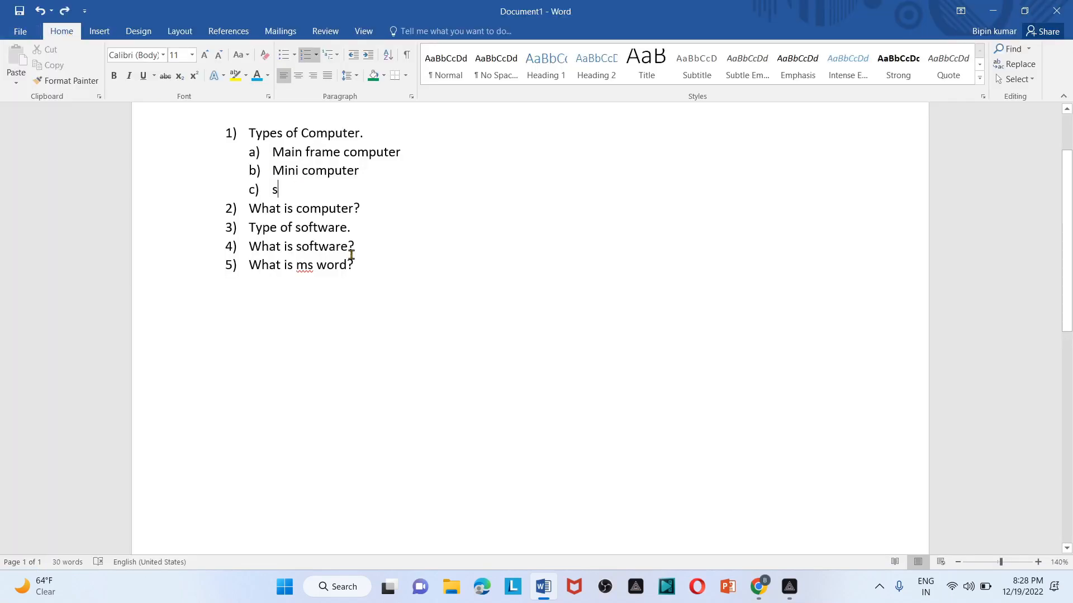
- Delete the whole list and generate sample paragraphs in its place with =rand()
left_click_drag(367, 274, 206, 125)
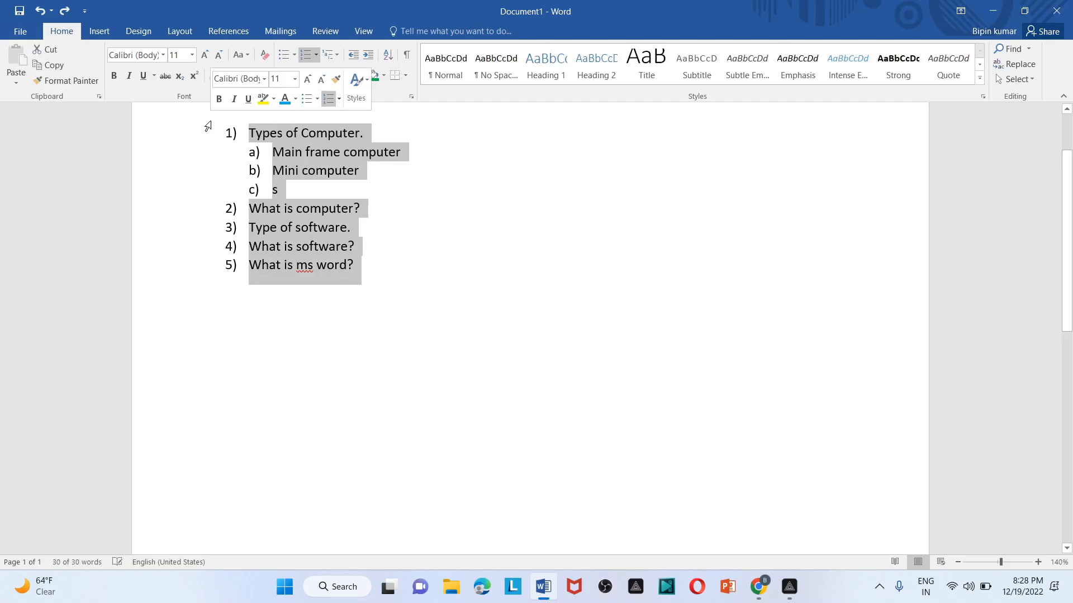
key("Delete")
type("=")
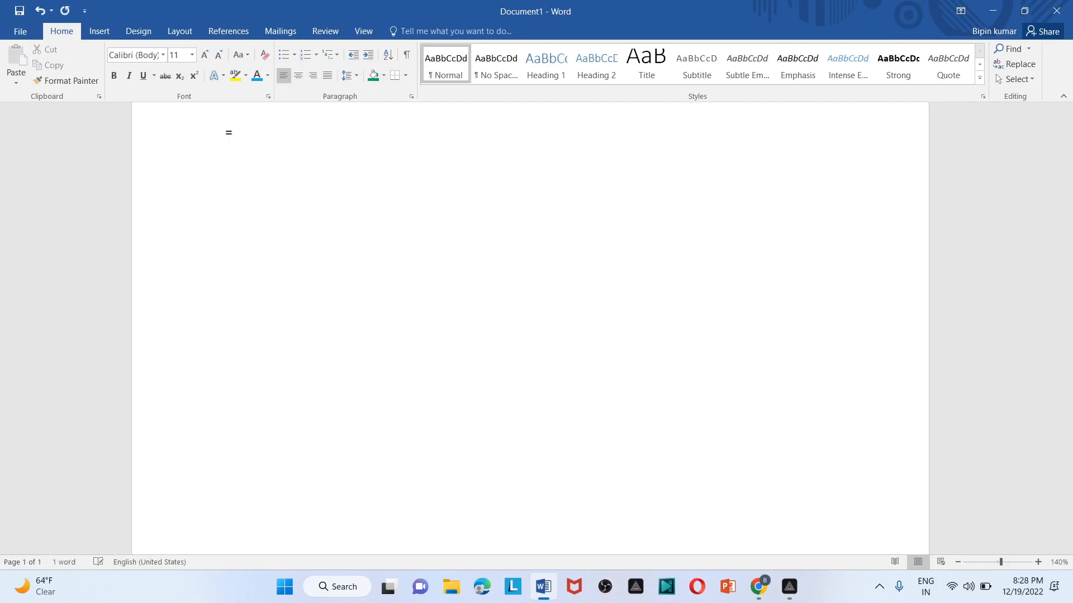
type("rand()")
key("Return")
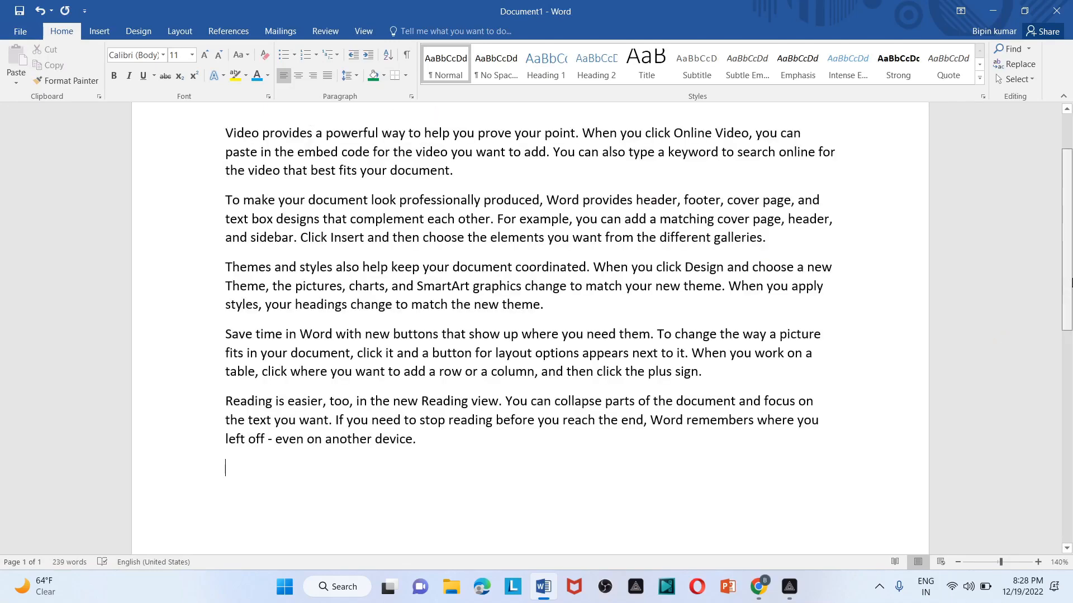
left_click_drag(1071, 288, 1071, 263)
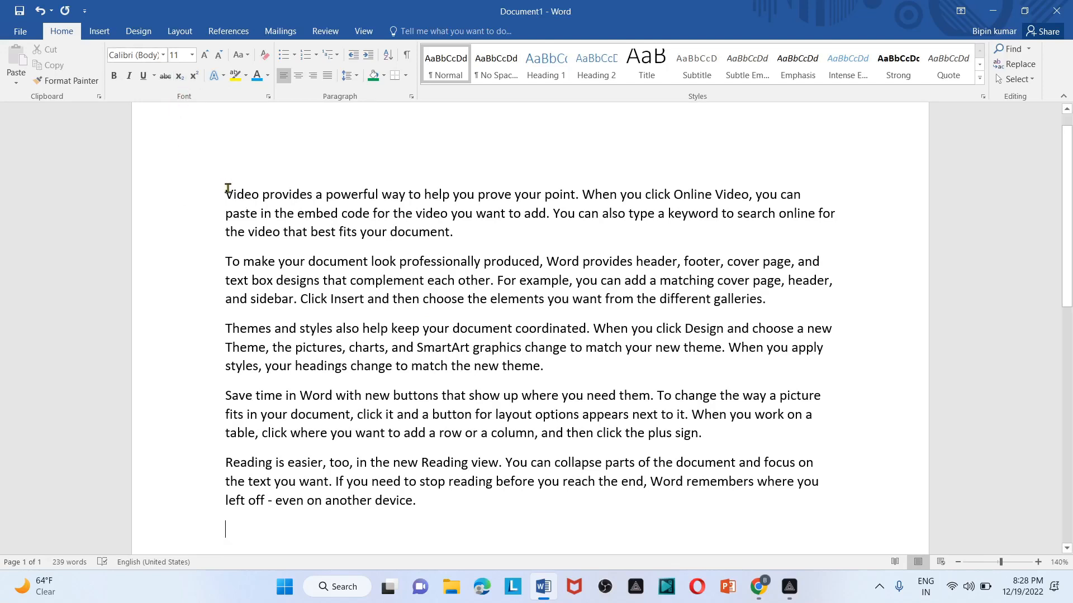
- Copy the text of the opening "Video provides a powerful way" paragraph and justify that paragraph
left_click_drag(226, 193, 449, 242)
key("ctrl+c")
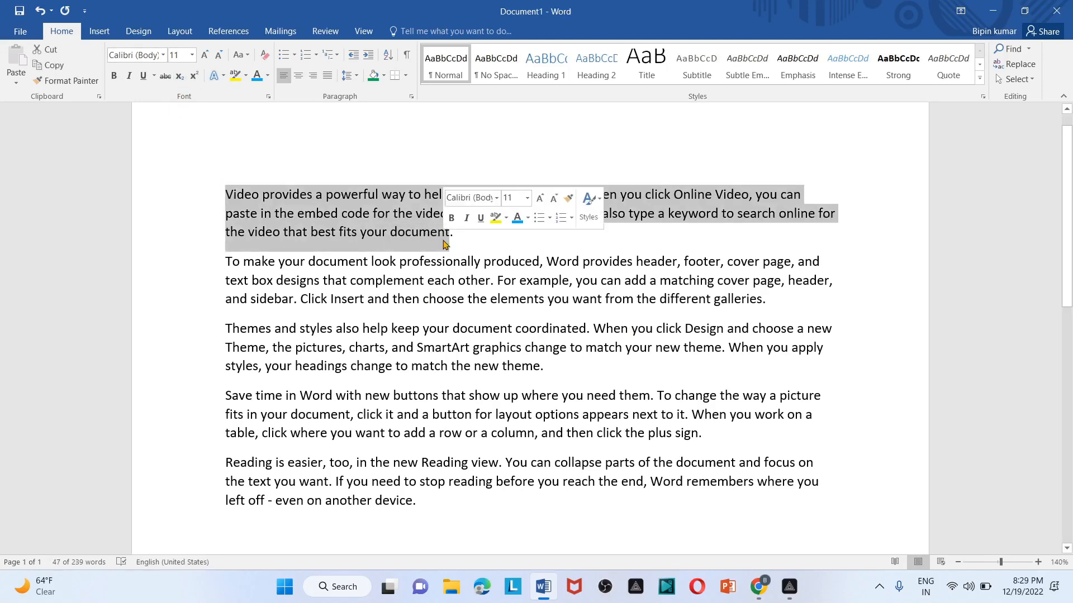
left_click(327, 76)
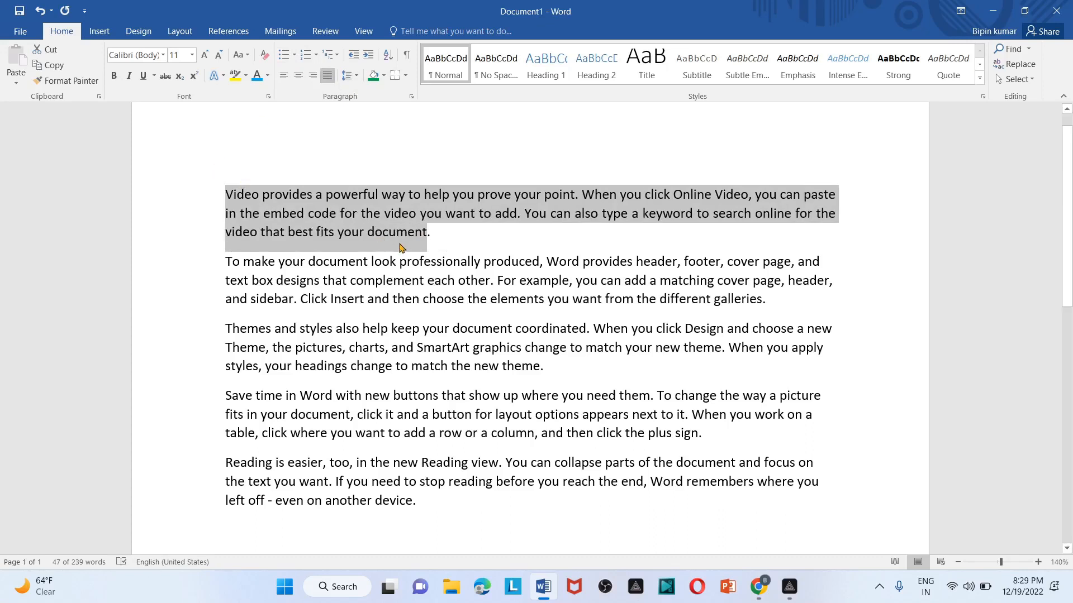
- Cut the selected opening paragraph text and paste it as a new paragraph after "even on another device."
left_click(56, 51)
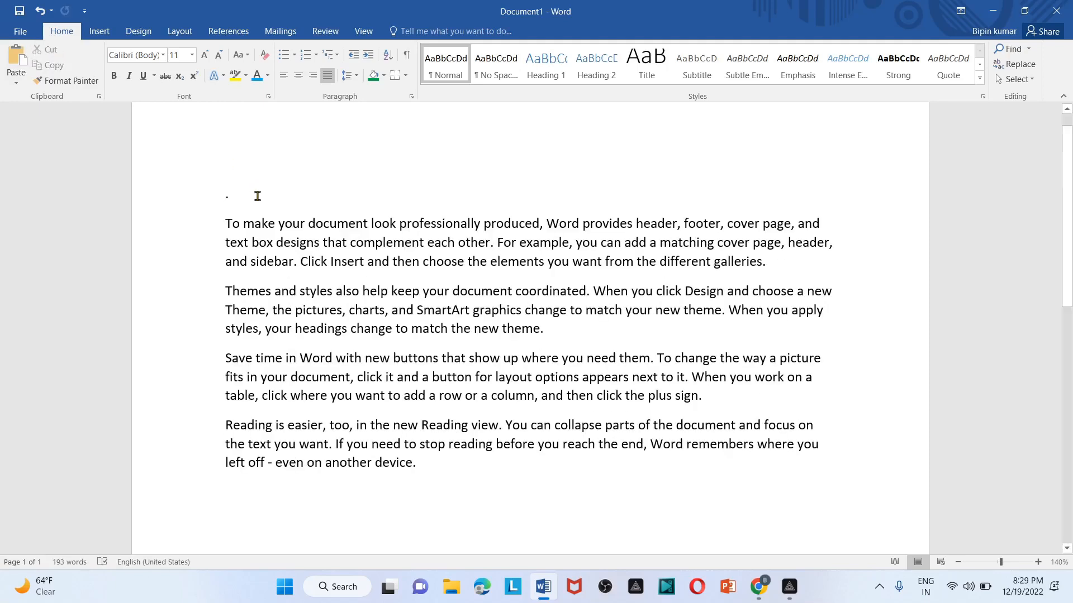
left_click(430, 469)
key("Return")
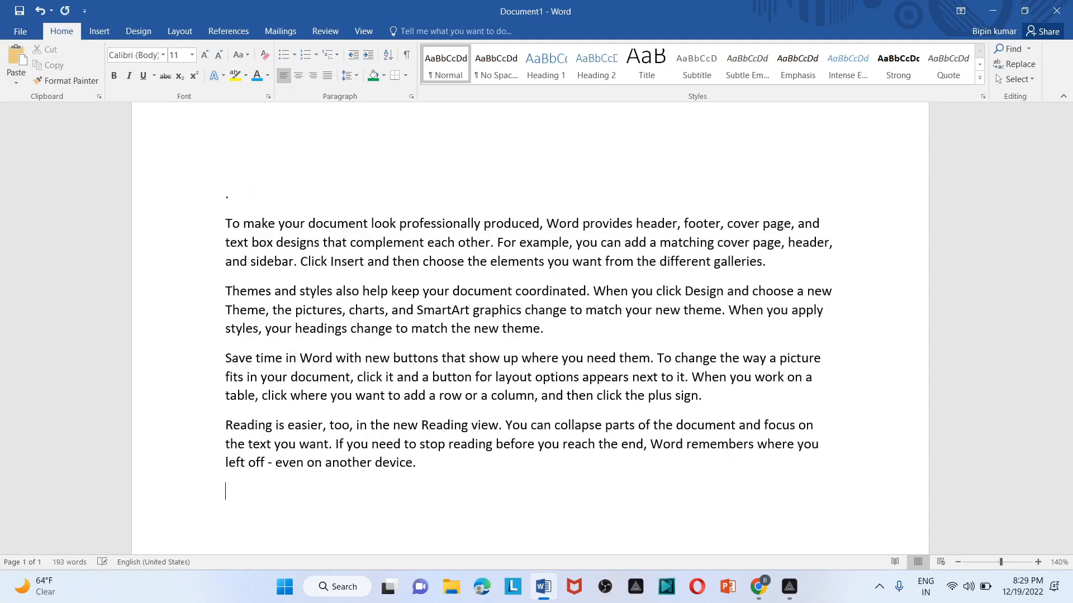
left_click(18, 62)
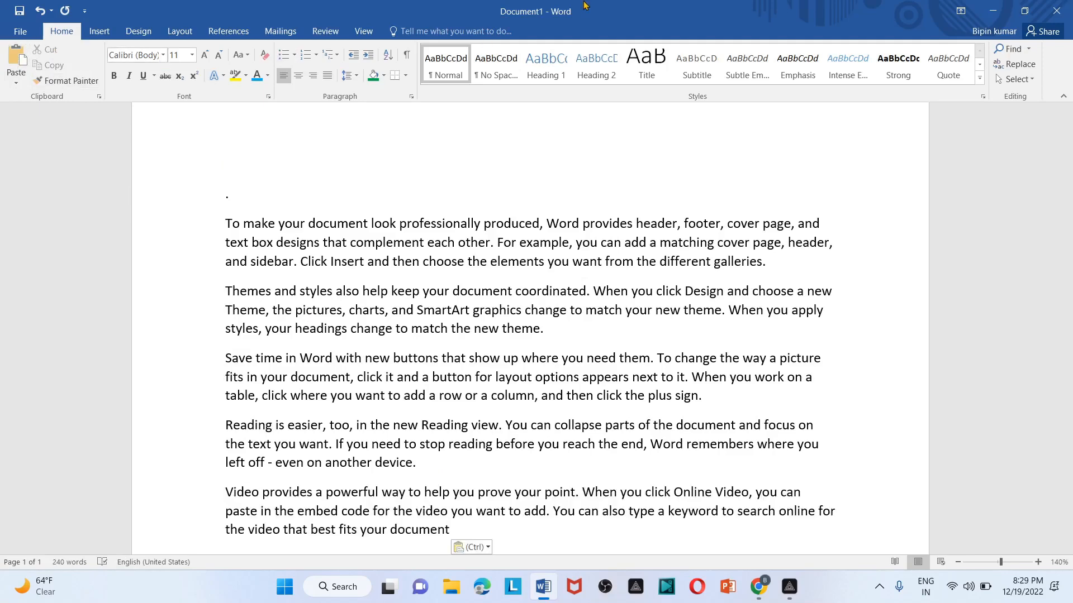
- Paste two more copies of the "Video provides" text as separate paragraphs at the document's end
key("Return")
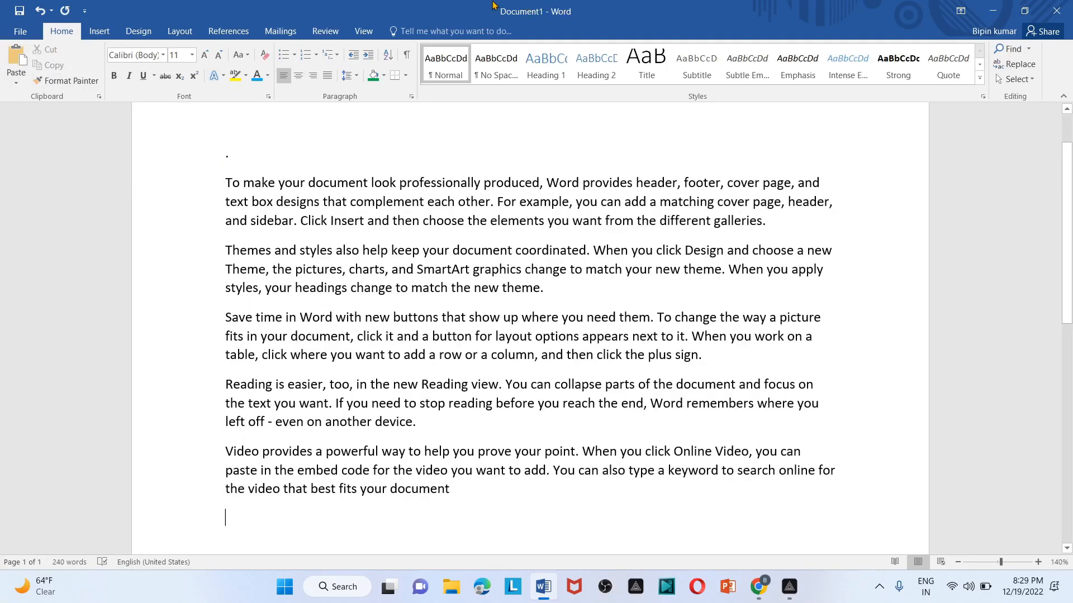
left_click(17, 62)
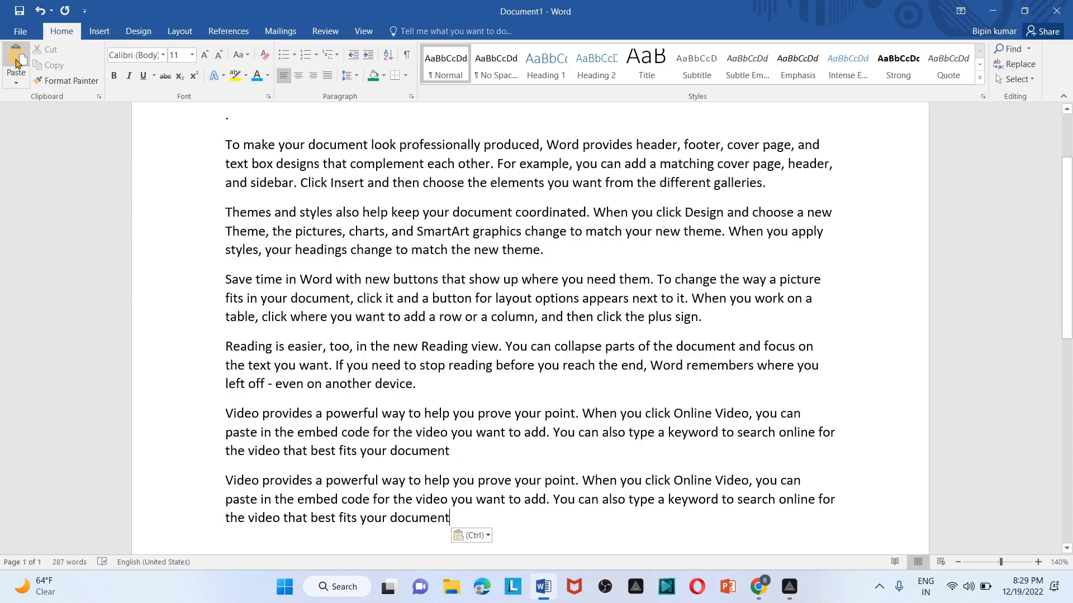
key("Return")
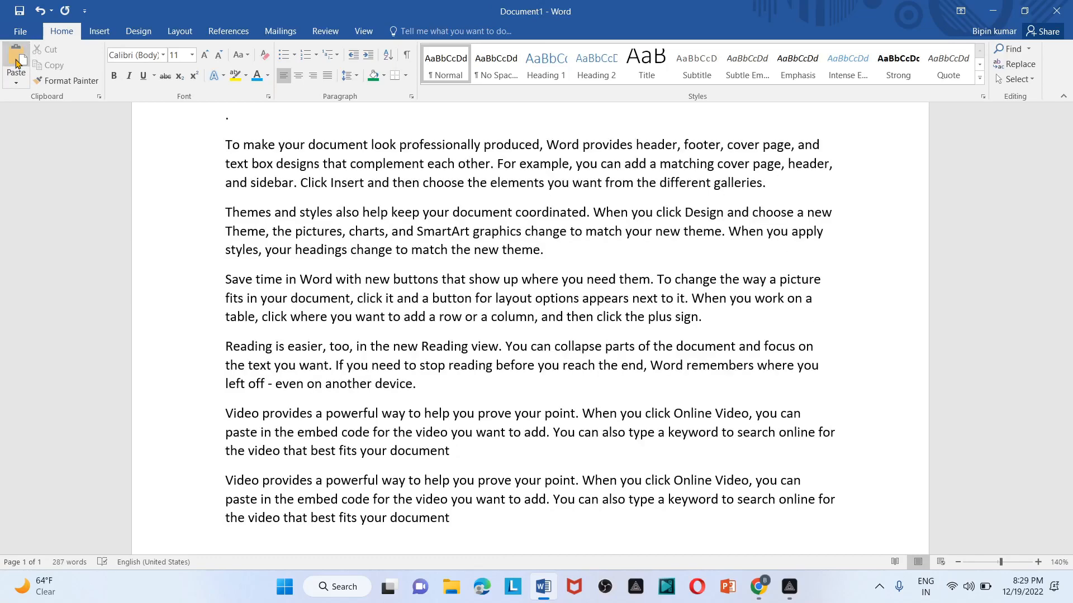
left_click(15, 64)
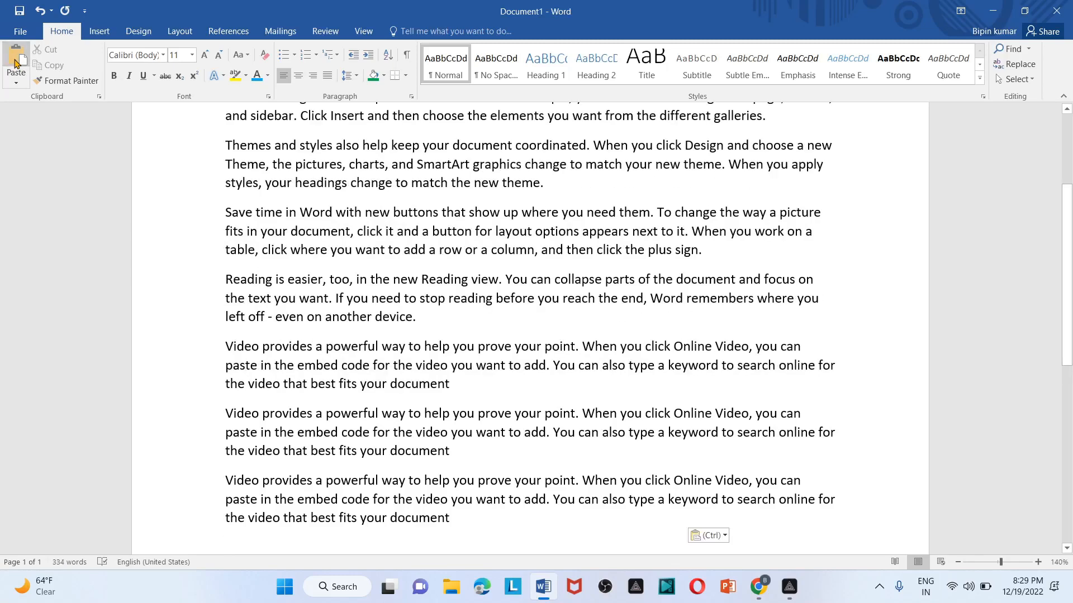
left_click(15, 63)
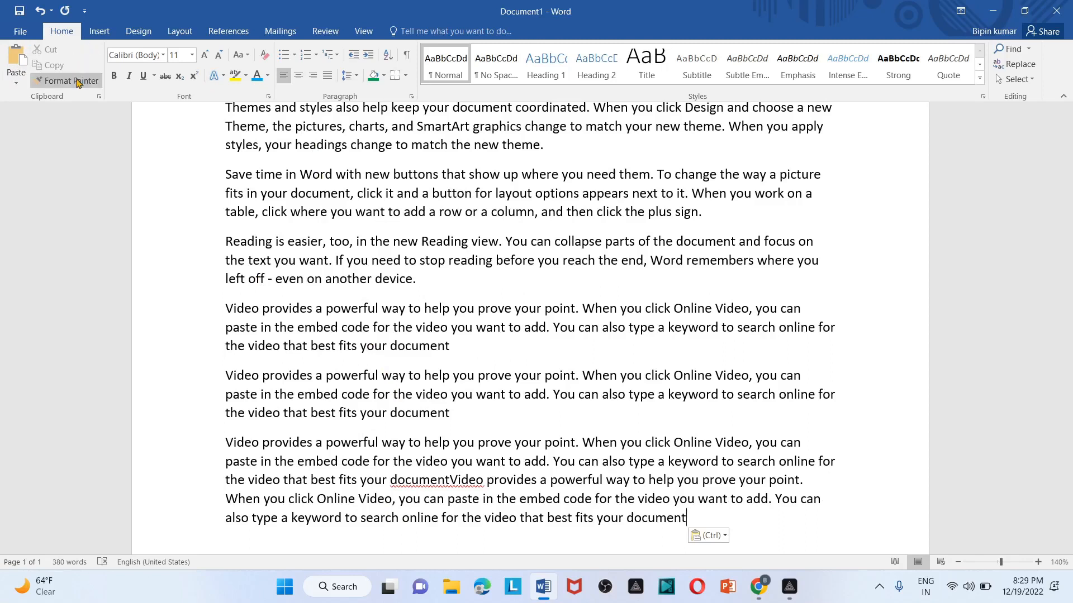
key("ctrl+z")
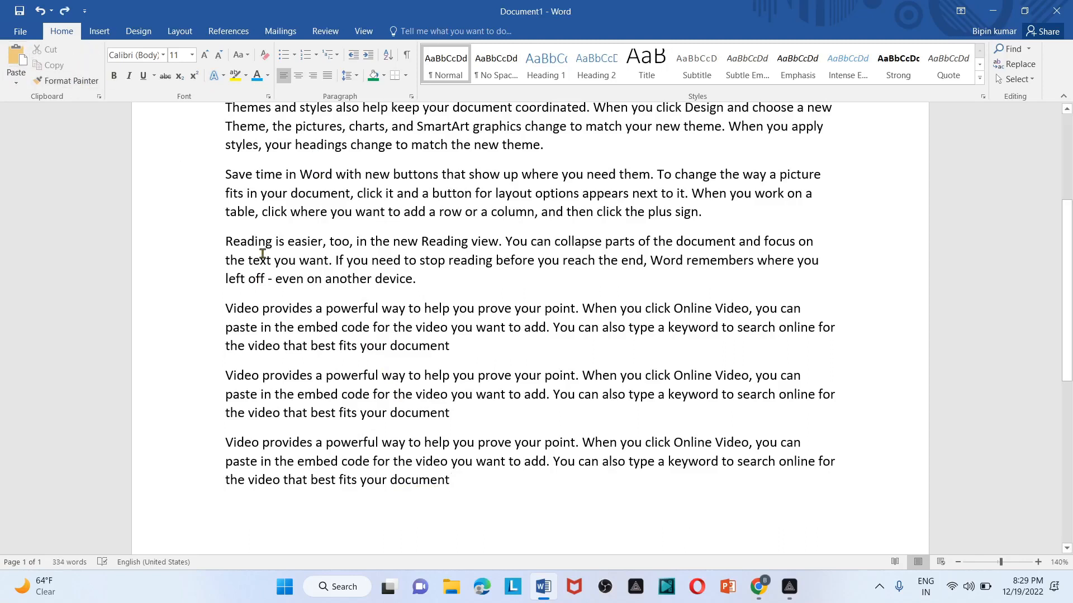
key("Return")
left_click_drag(446, 481, 360, 481)
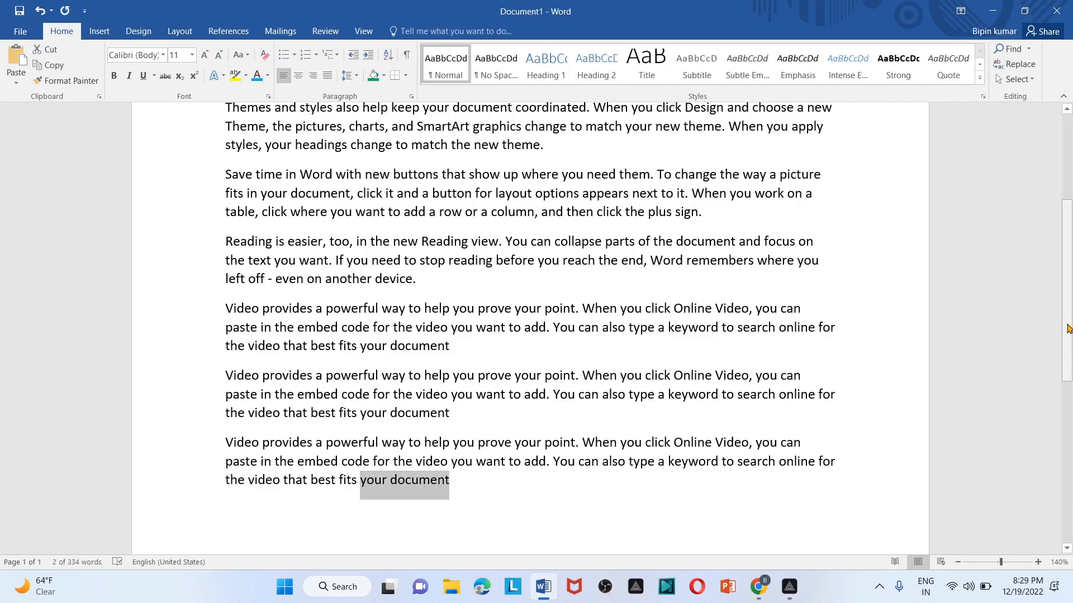
- Replace the leftover full stop on the document's first line with the heading "What is computer ?"
left_click_drag(1066, 328, 1067, 241)
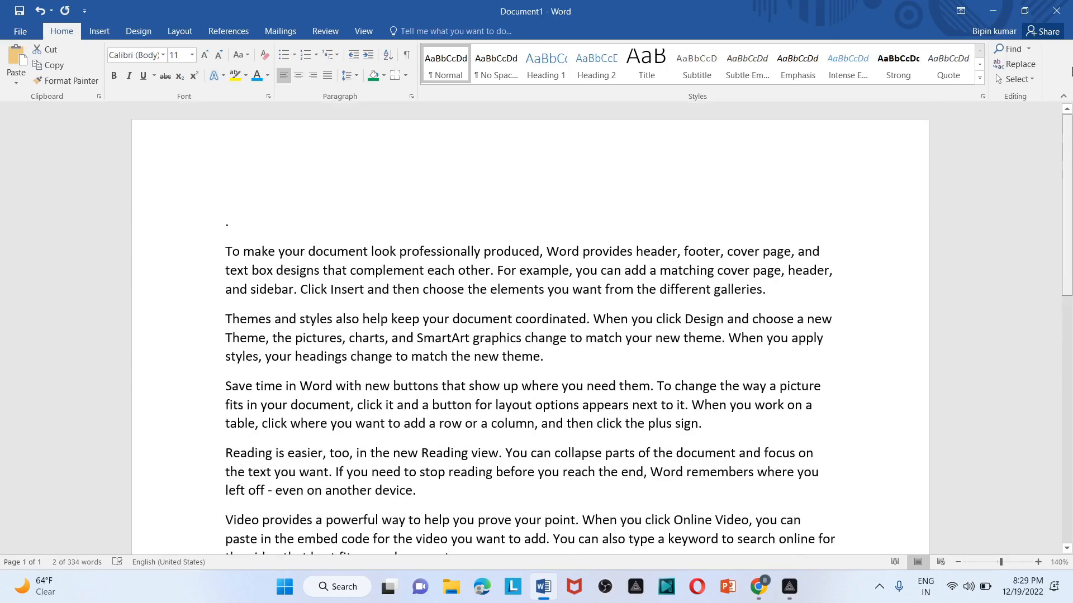
left_click(245, 218)
key("BackSpace")
type("w")
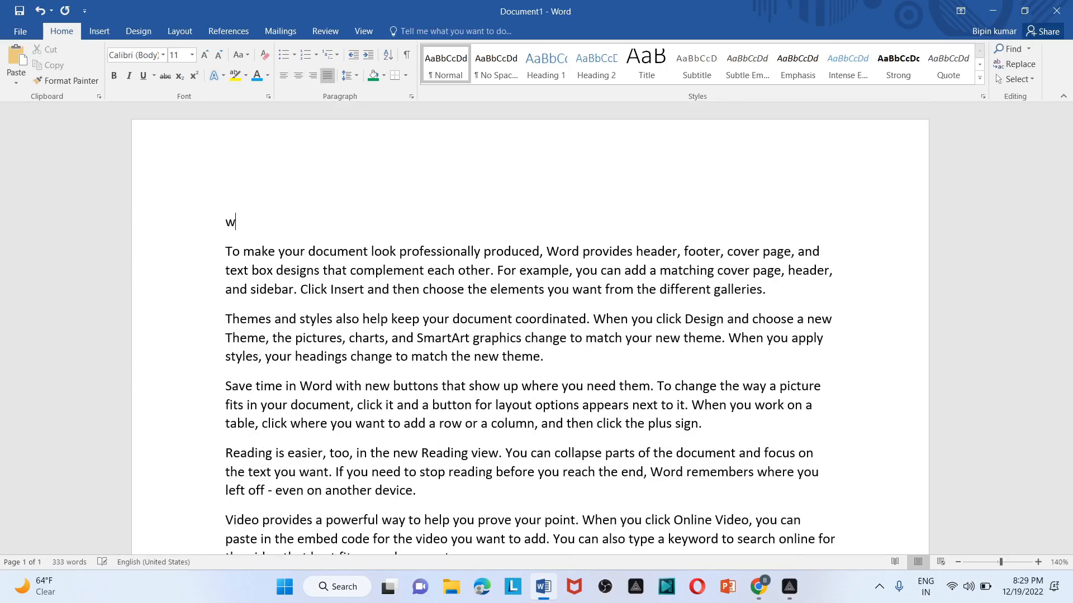
type("hat is computer")
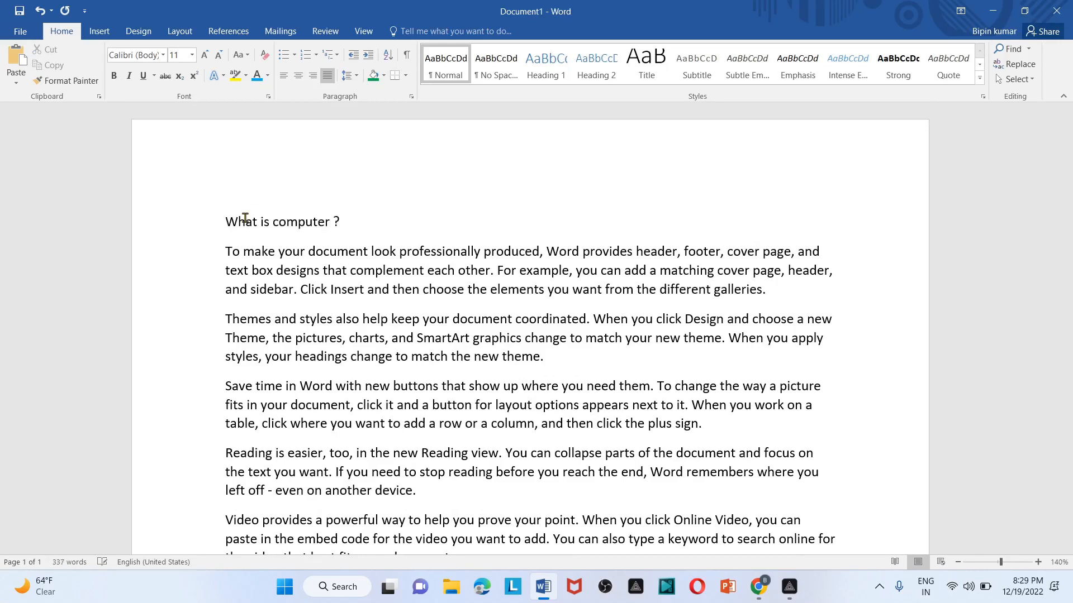
type(" ?")
- Copy the heading line and accept the suggested grammar correction "computer?" for its flagged text
left_click_drag(341, 221, 206, 199)
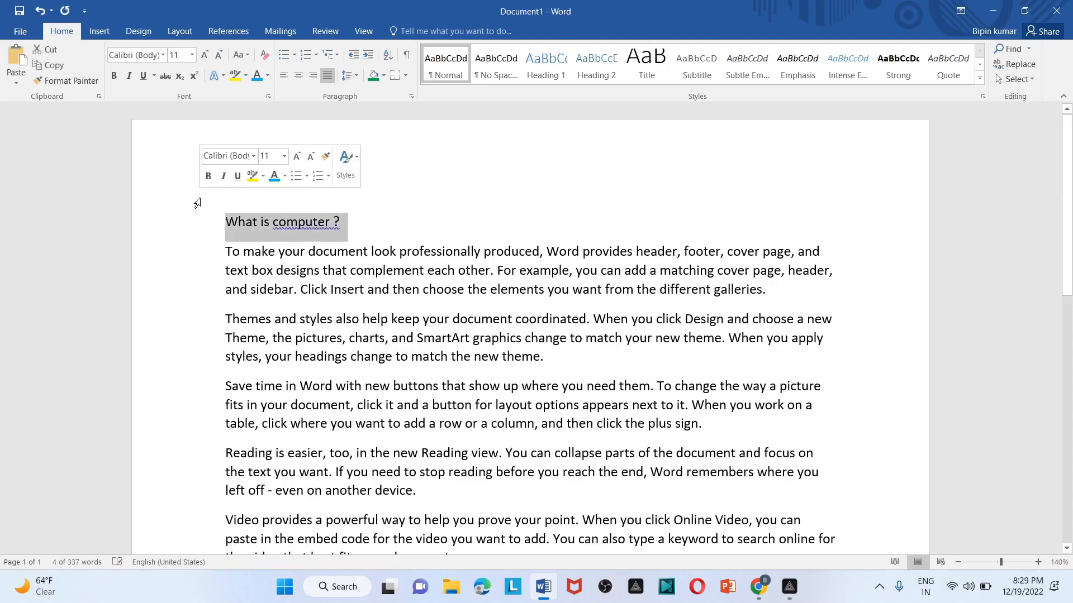
left_click(62, 66)
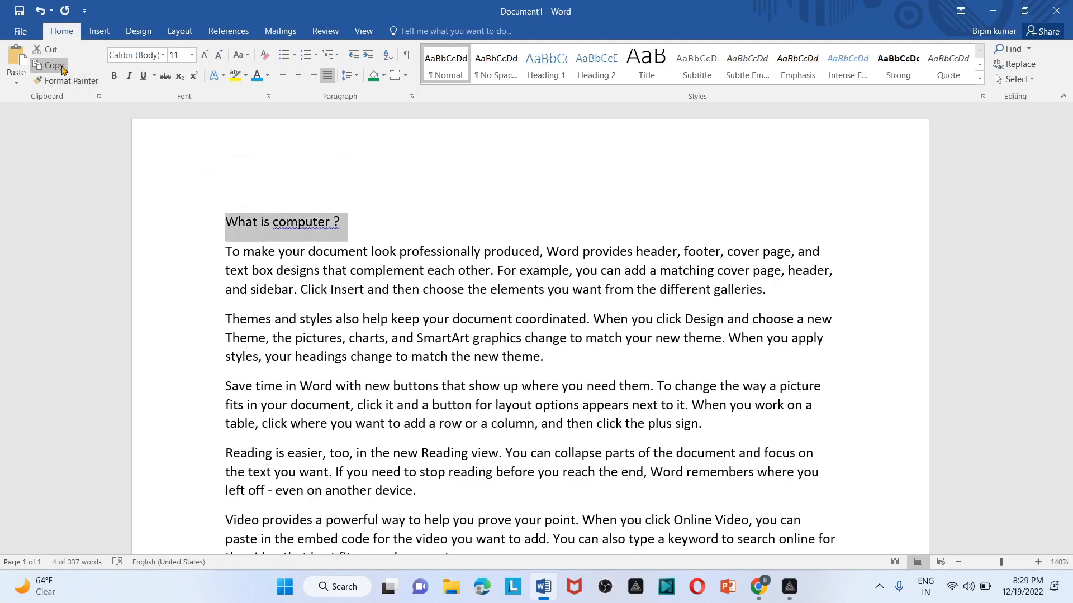
left_click(297, 230)
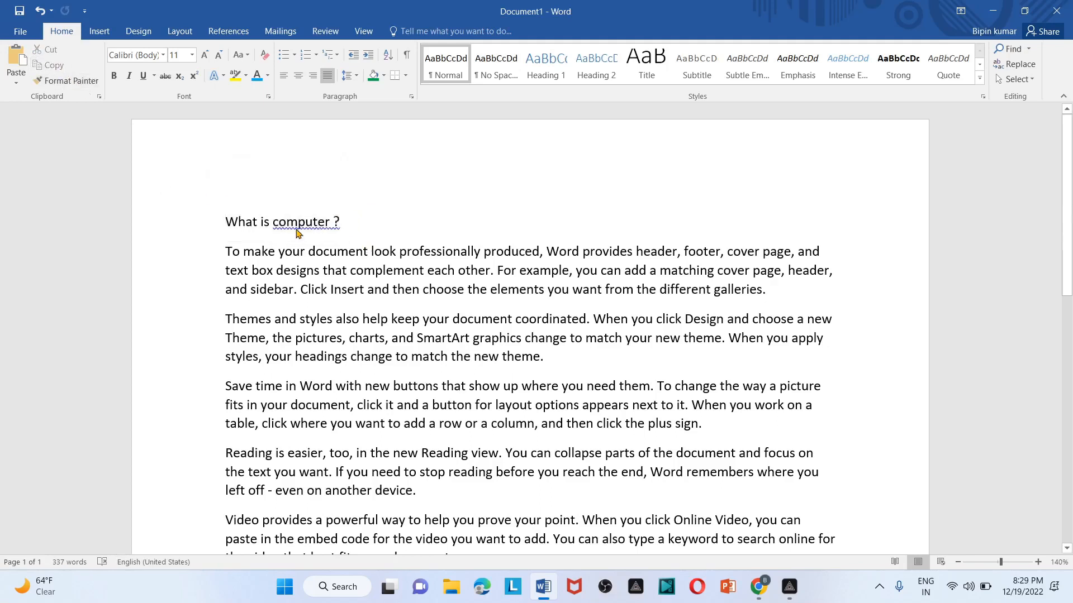
right_click(297, 230)
left_click(366, 242)
- Copy the corrected "What is computer?" heading and paste it on a new line after the last paragraph
left_click_drag(350, 218, 209, 203)
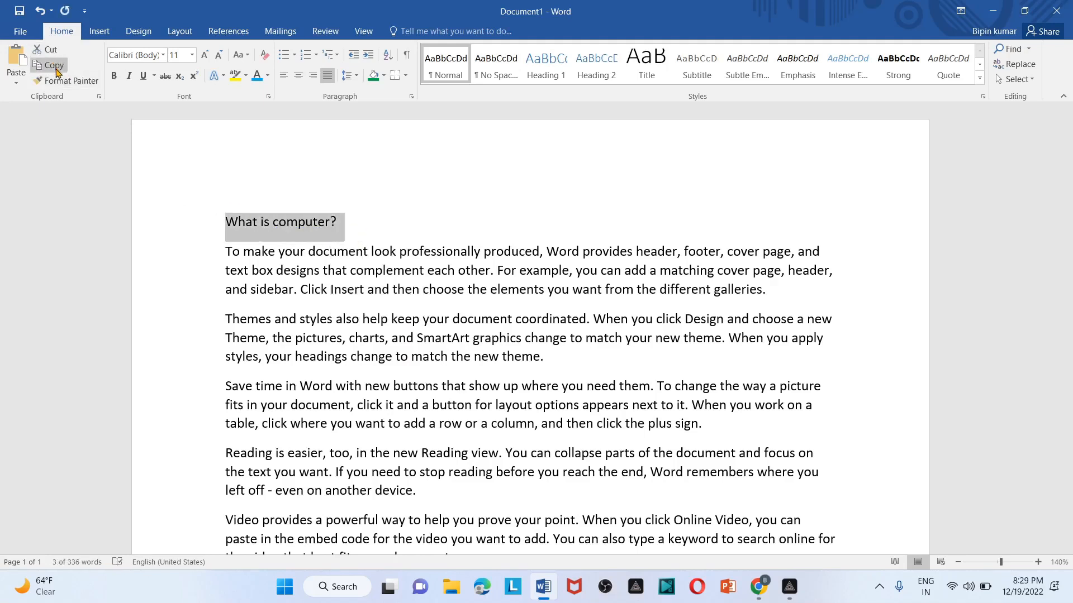
left_click(55, 66)
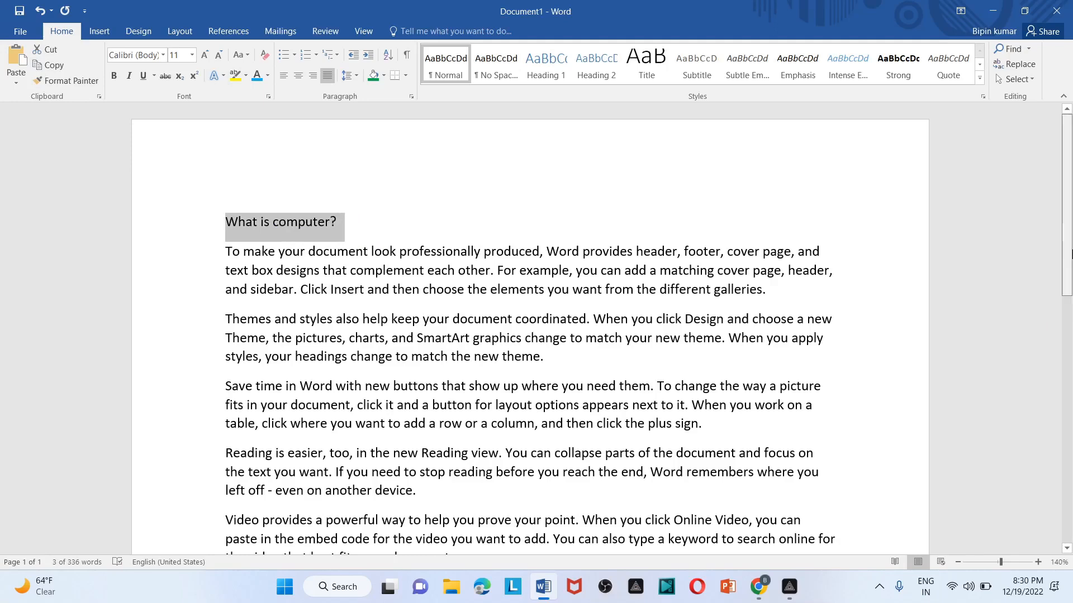
left_click_drag(1070, 253, 1066, 389)
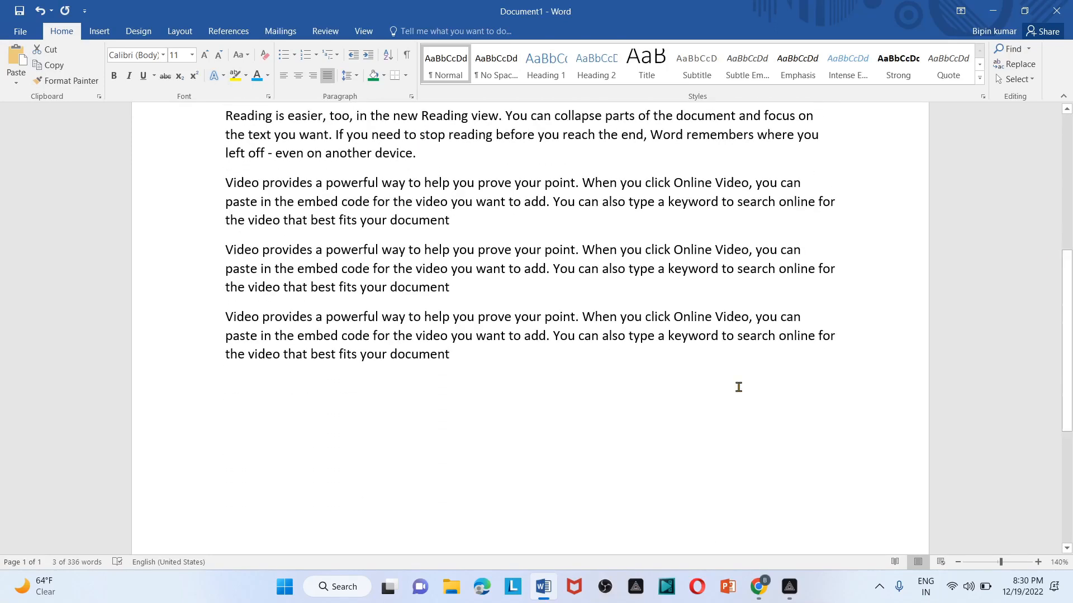
left_click(467, 360)
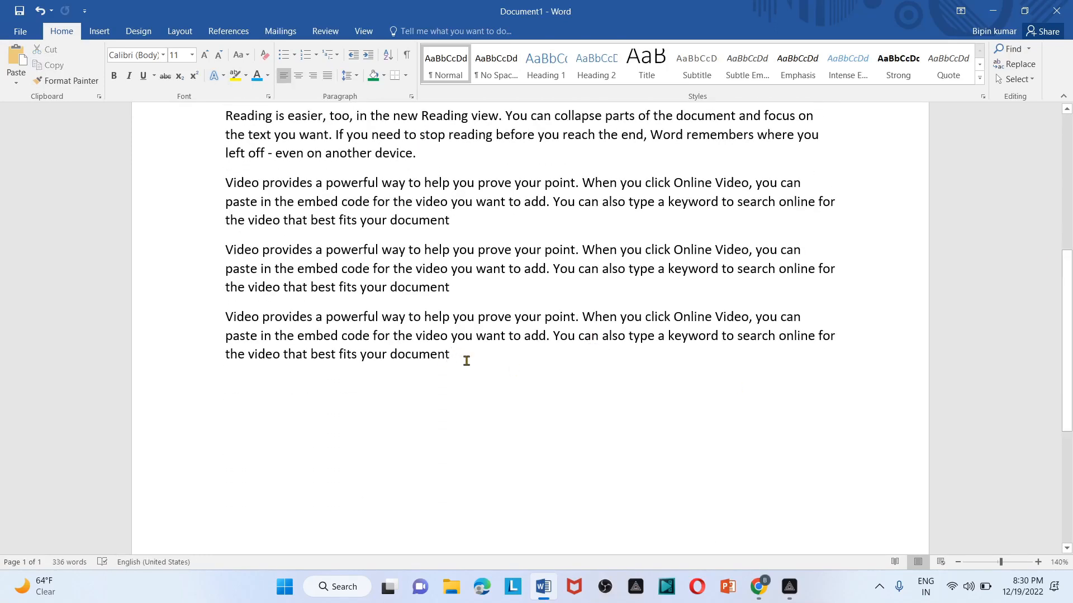
key("Return")
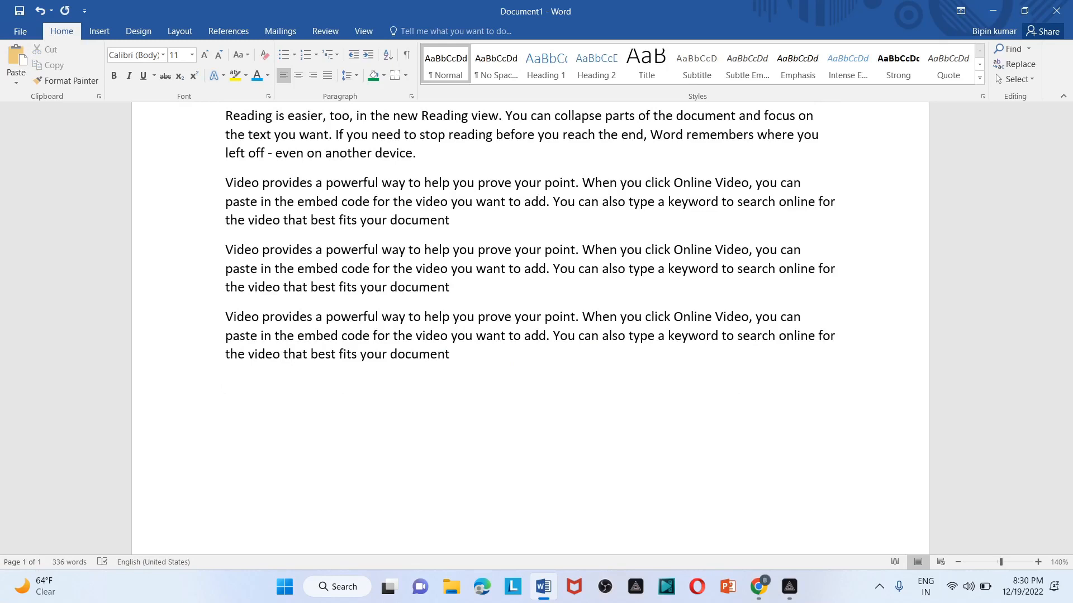
left_click(17, 60)
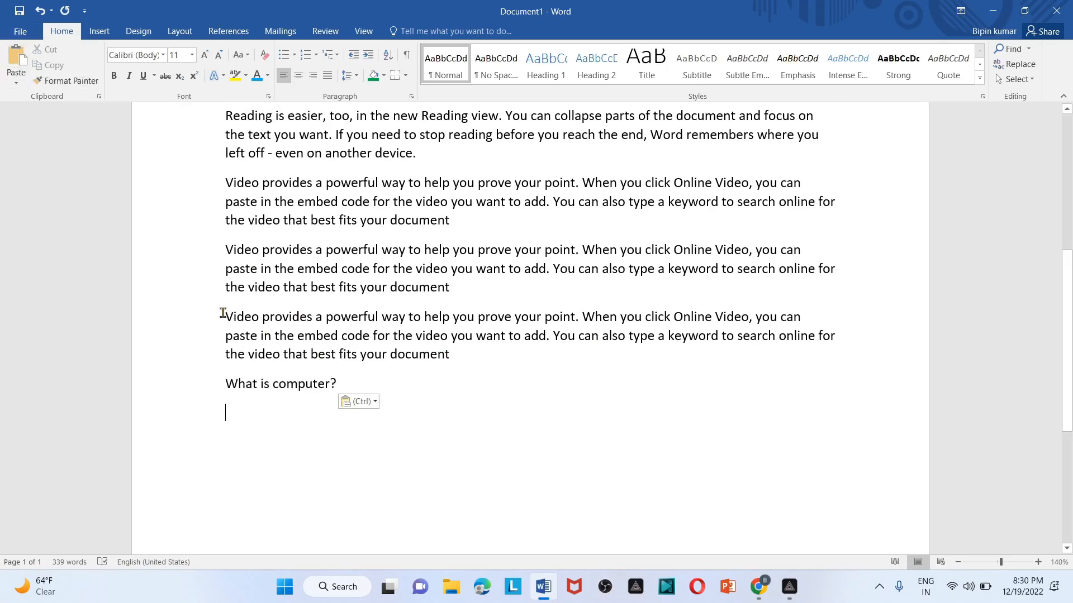
- Copy the "Video provides" paragraph above the pasted heading and paste it on a new line beneath "What is computer?"
left_click_drag(225, 312, 442, 353)
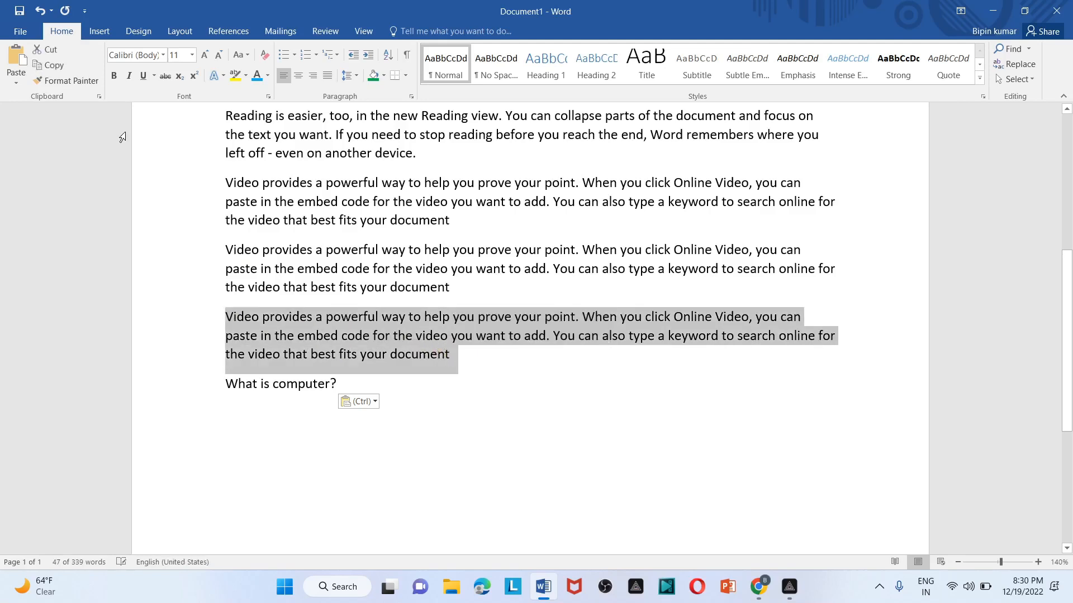
left_click(63, 66)
left_click(358, 384)
key("Return")
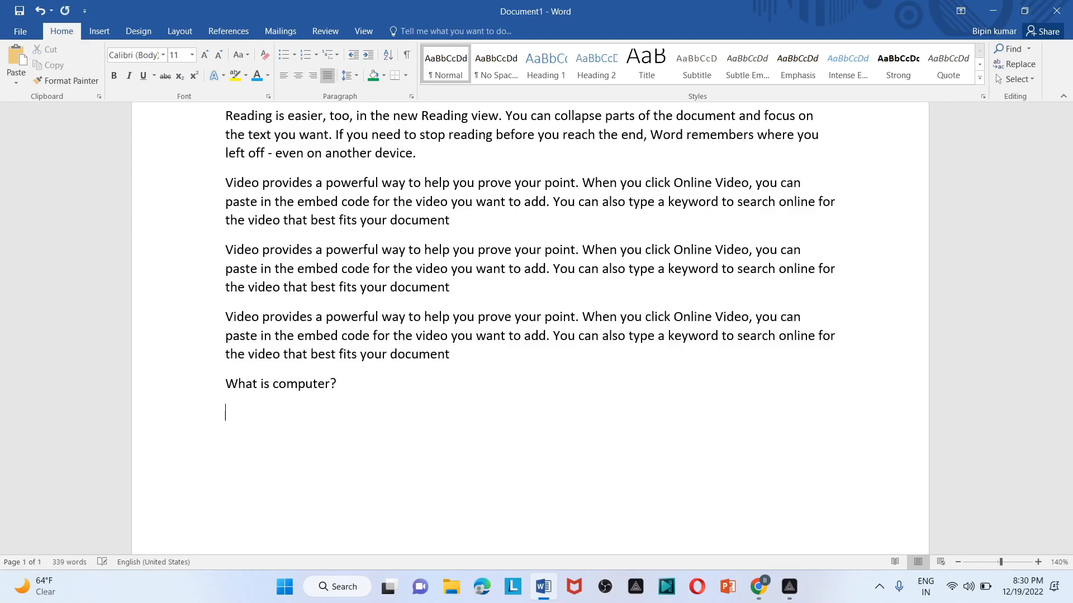
left_click(16, 60)
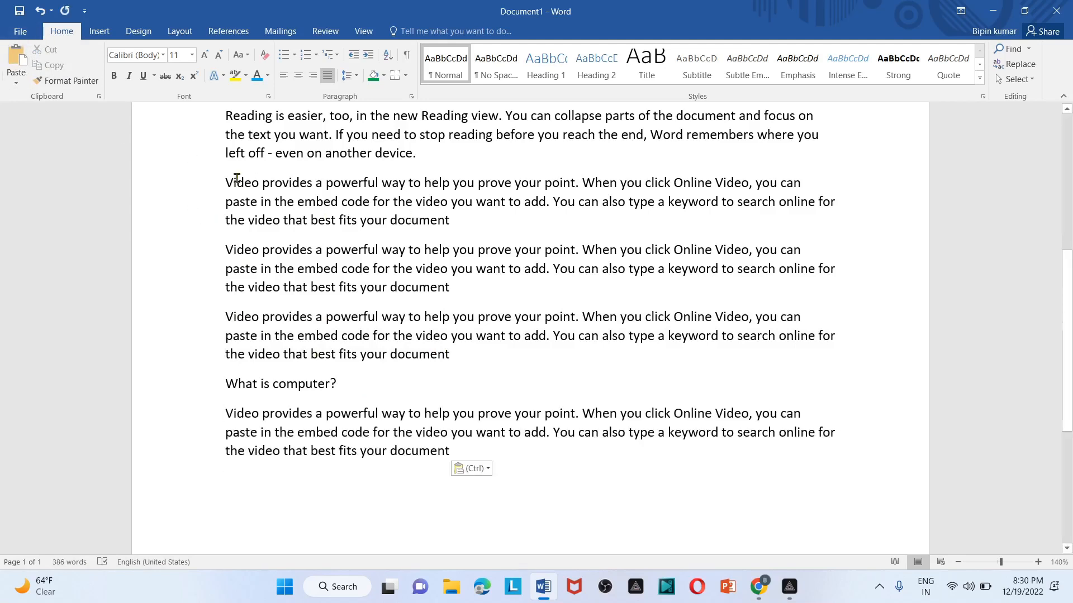
- Save the document as the Word file "today video related home tab" in the OneDrive Documents folder
left_click(21, 32)
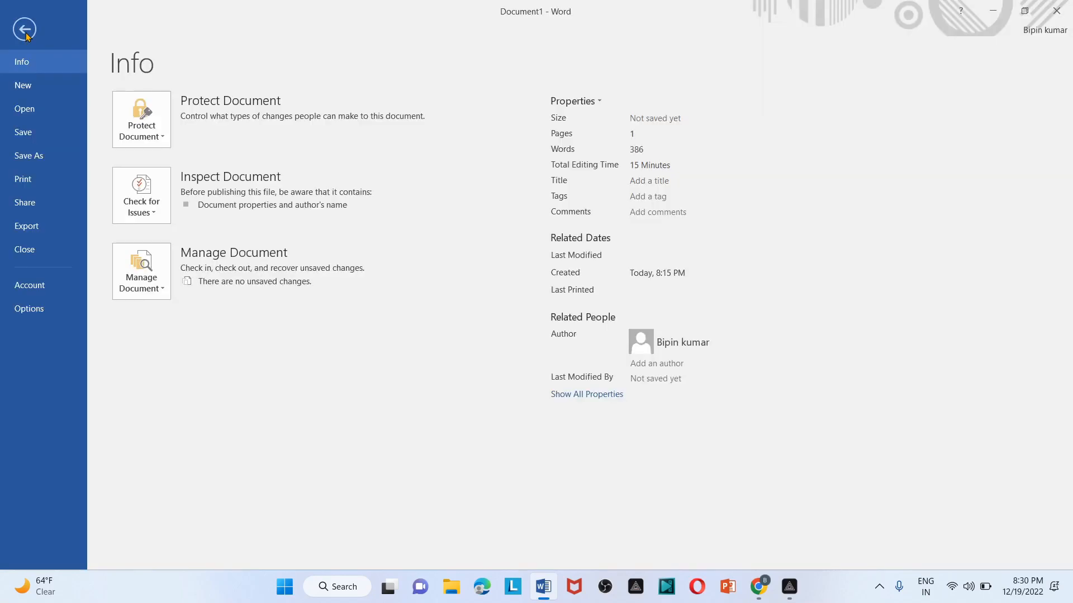
left_click(35, 131)
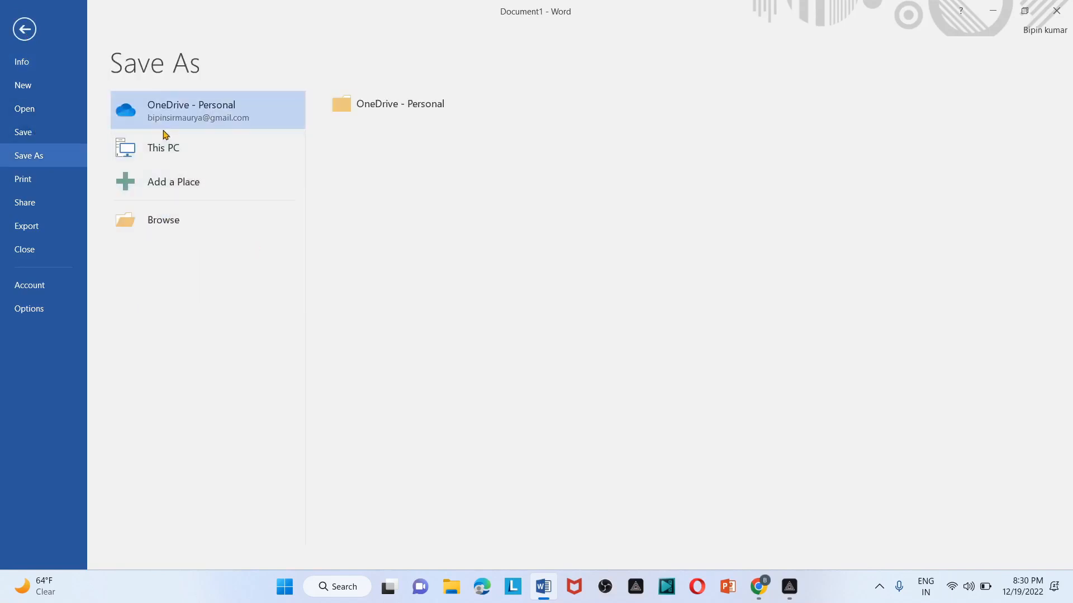
left_click(177, 219)
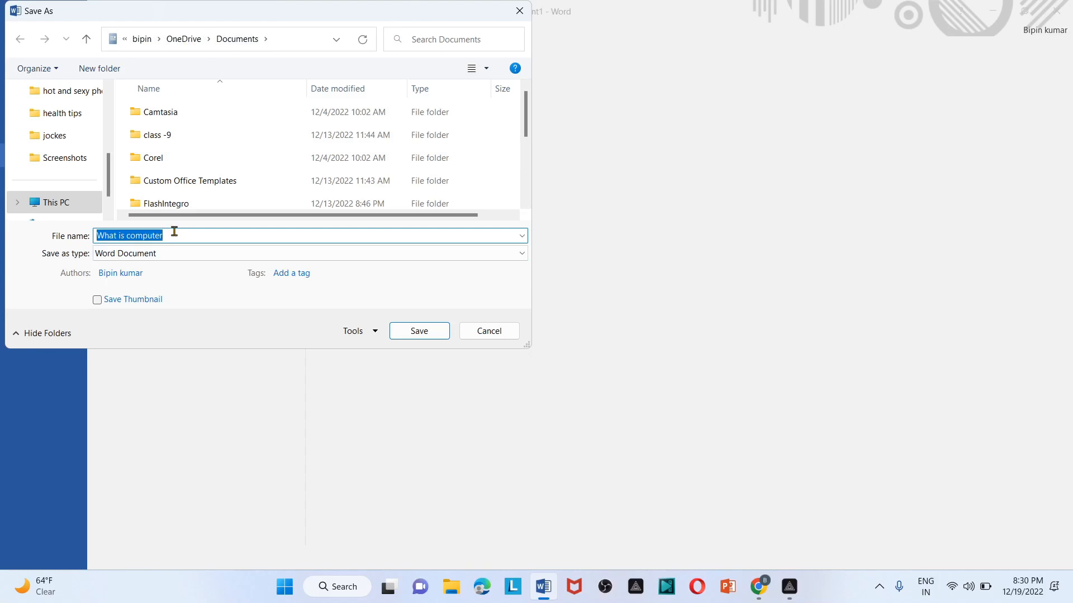
key("BackSpace")
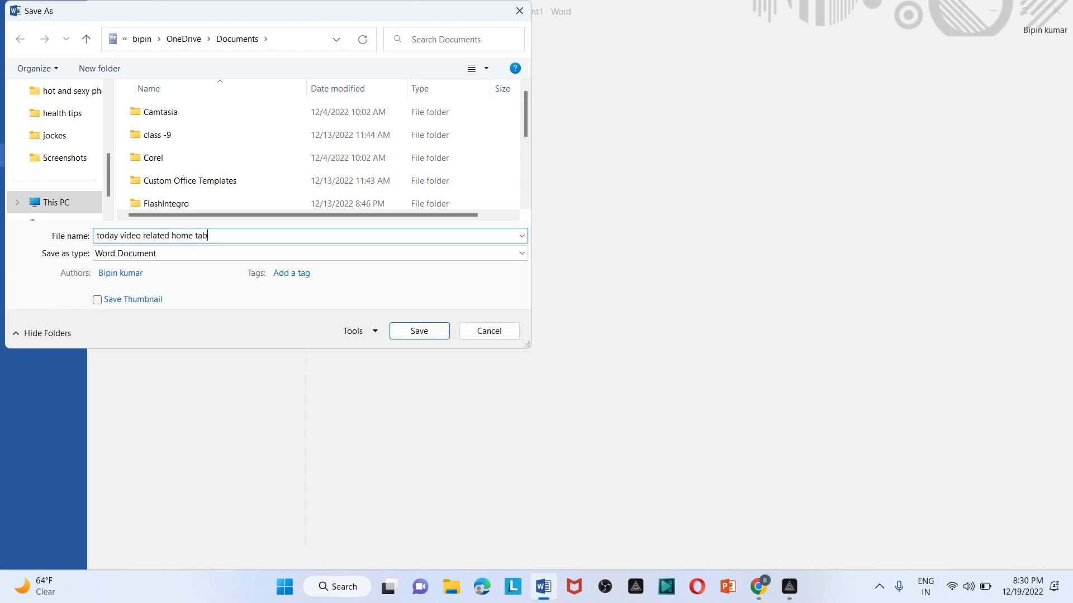
left_click(419, 331)
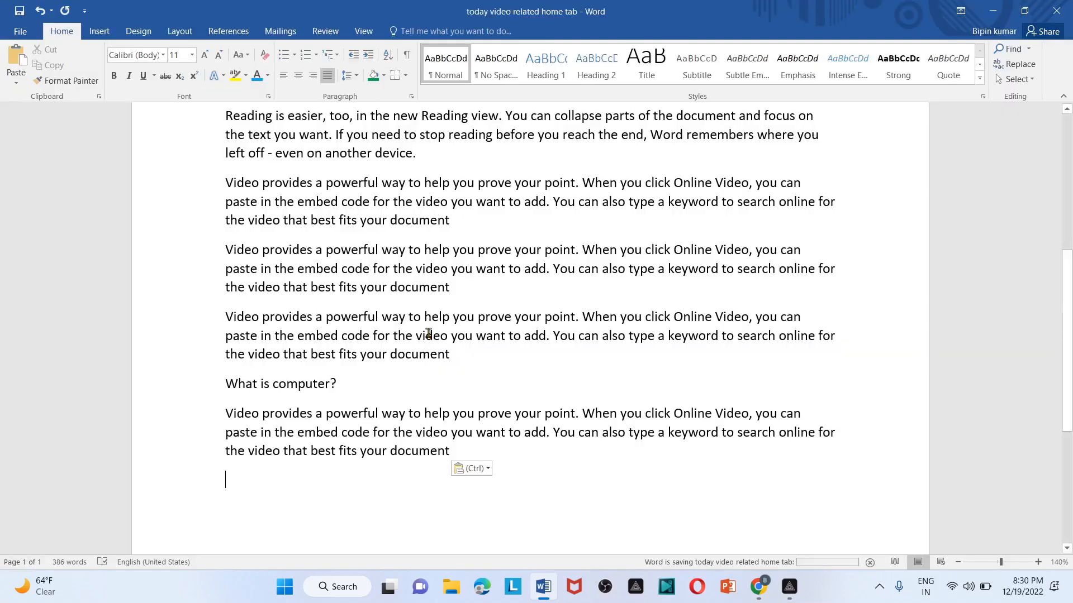